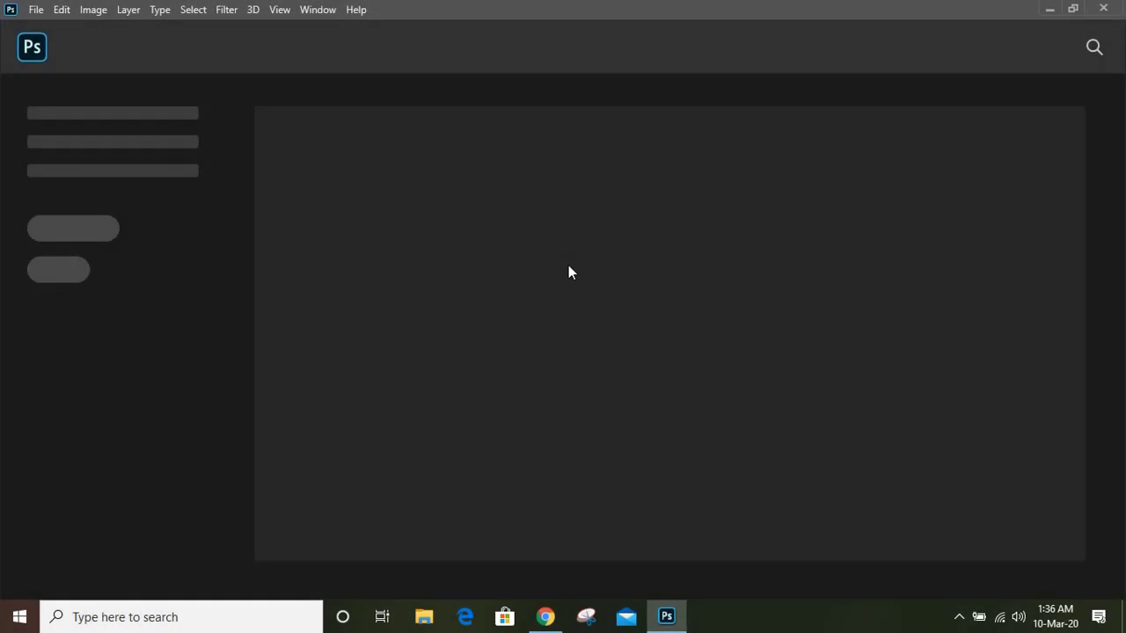
# Create a new document 1188 px wide and 2480 px high at 300 pixels/inch with a white background.
pyautogui.click(36, 10)
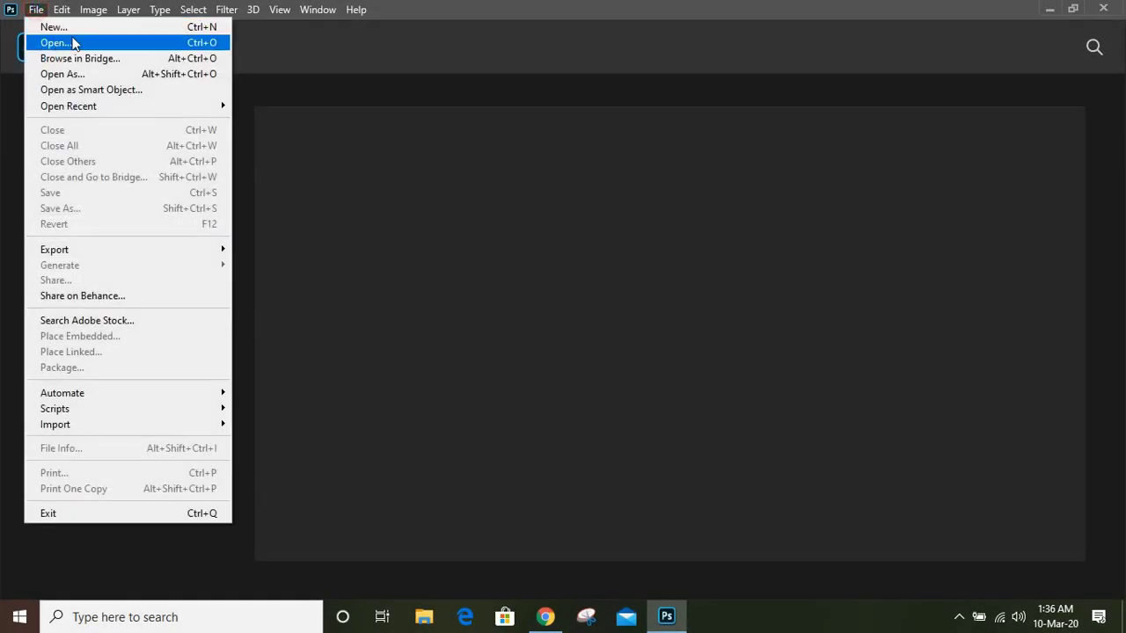
pyautogui.click(74, 29)
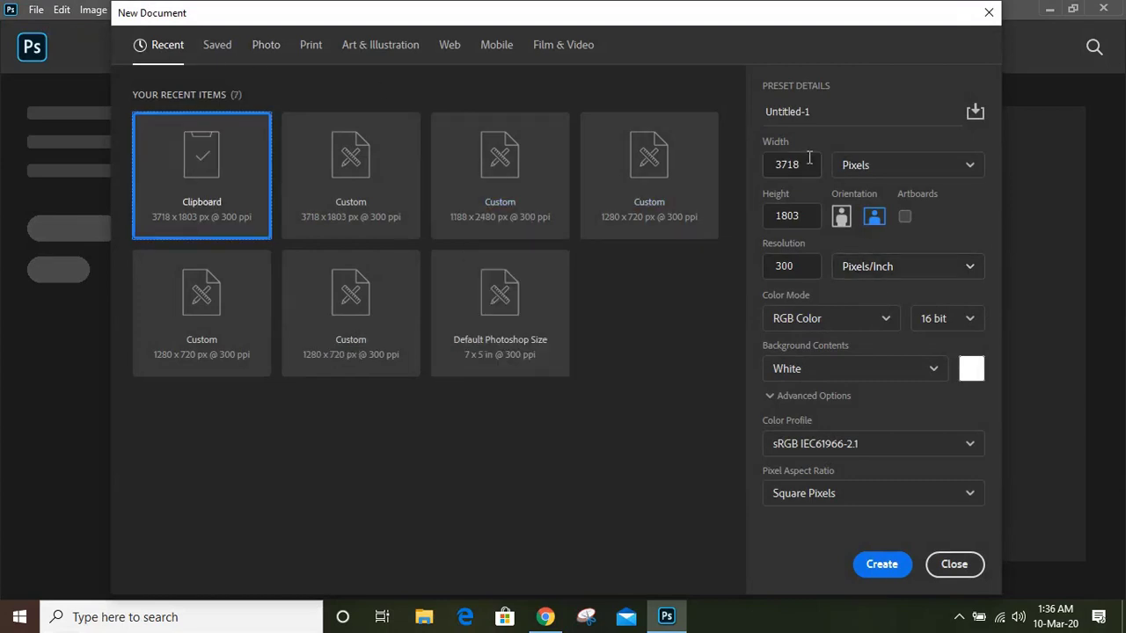
pyautogui.moveTo(807, 163); pyautogui.dragTo(730, 161)
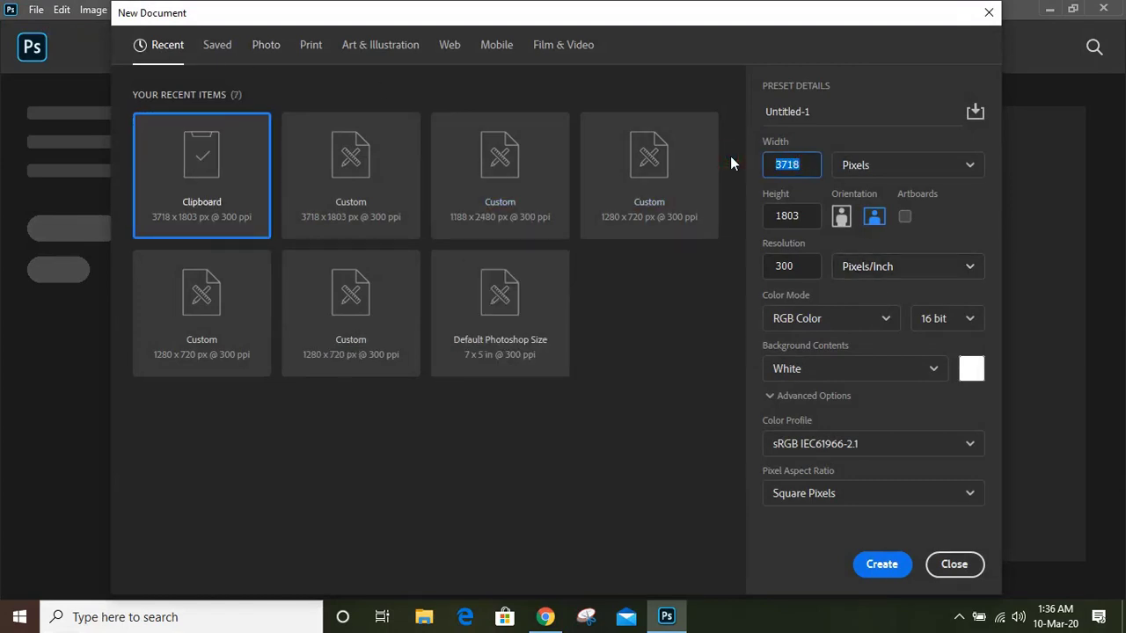
pyautogui.write('1188')
pyautogui.moveTo(774, 217); pyautogui.dragTo(755, 220)
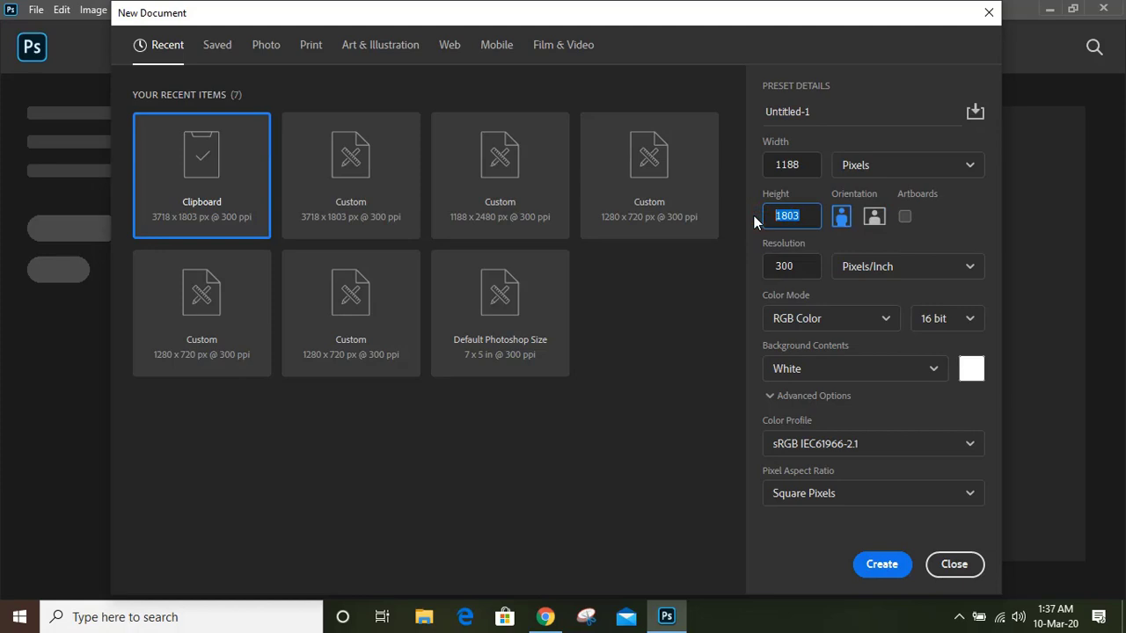
pyautogui.write('2480')
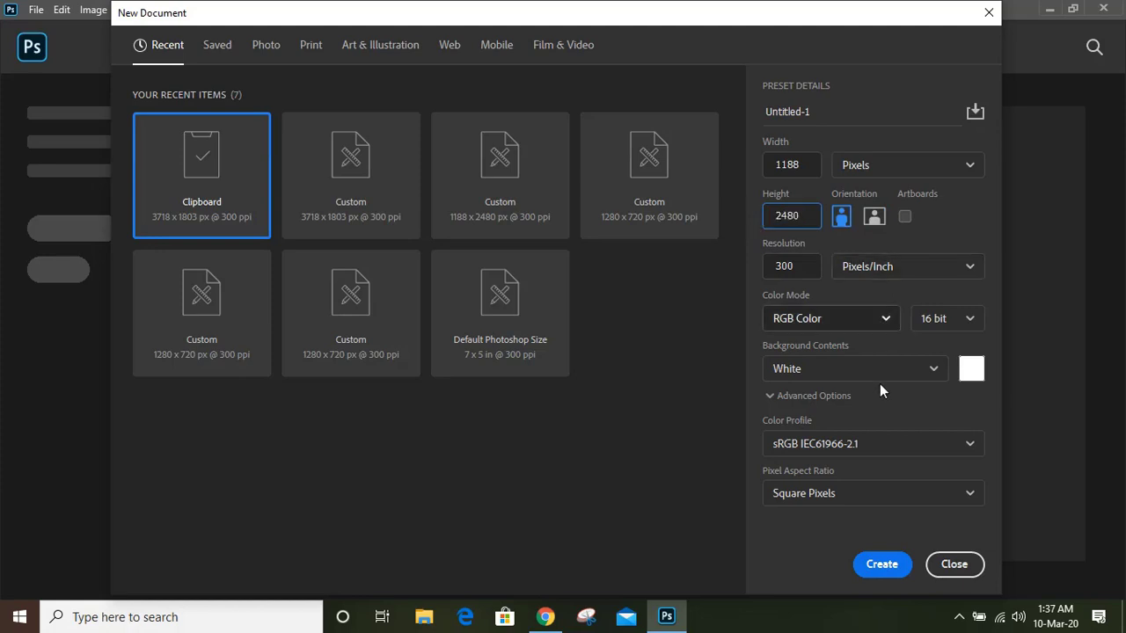
pyautogui.click(880, 565)
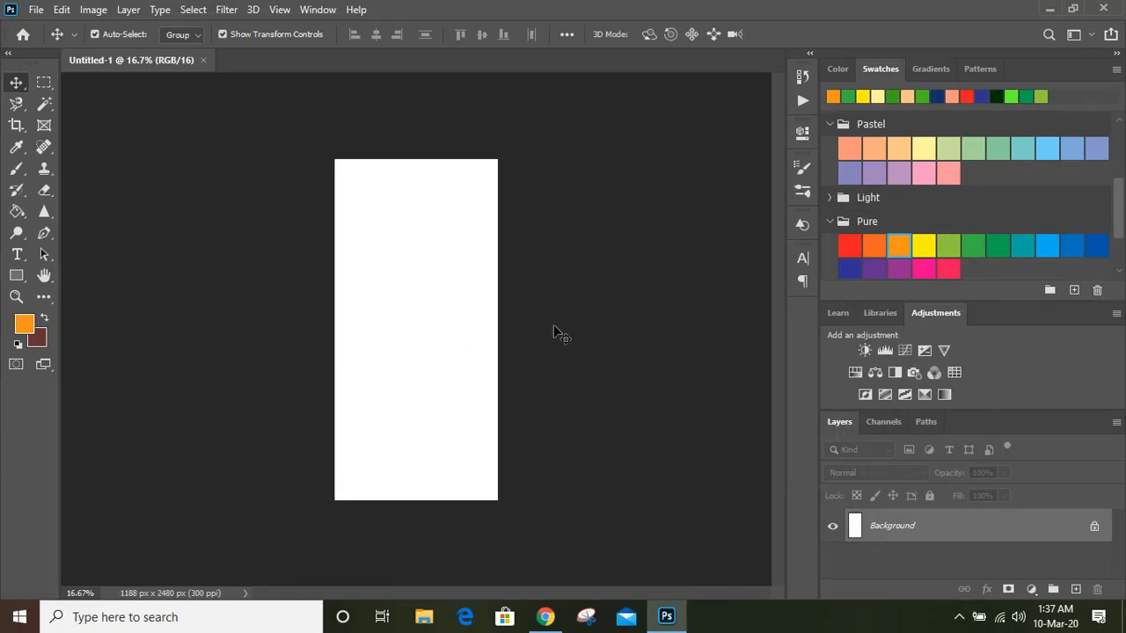
# Add a new artboard of 1188 × 2480 px around the background, keeping the name Artboard 1.
pyautogui.click(129, 9)
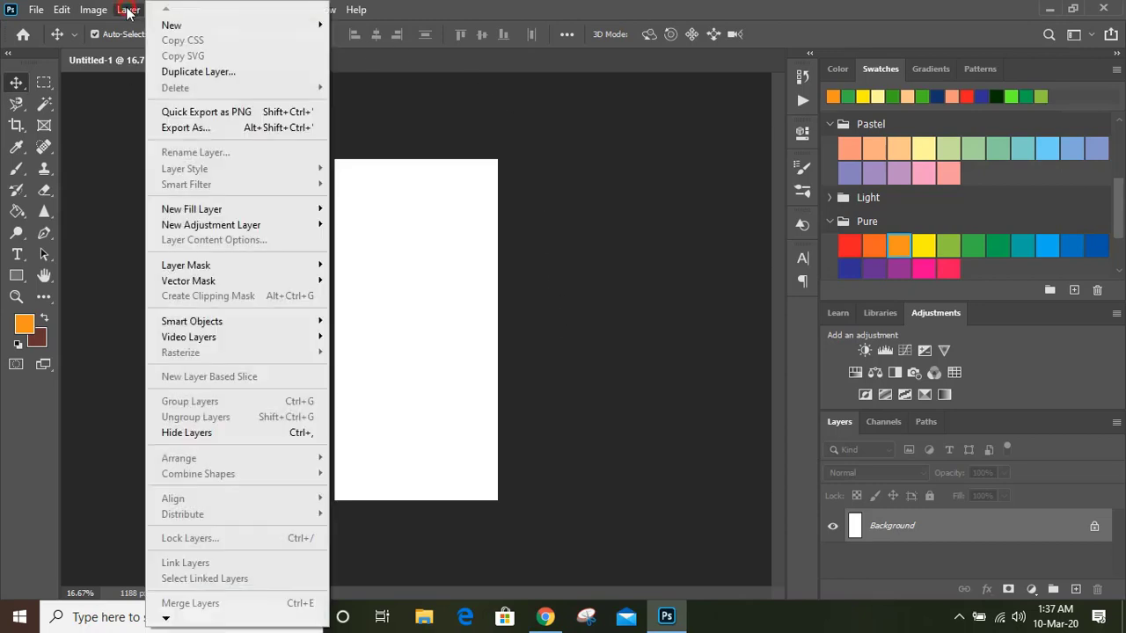
pyautogui.moveTo(257, 25)
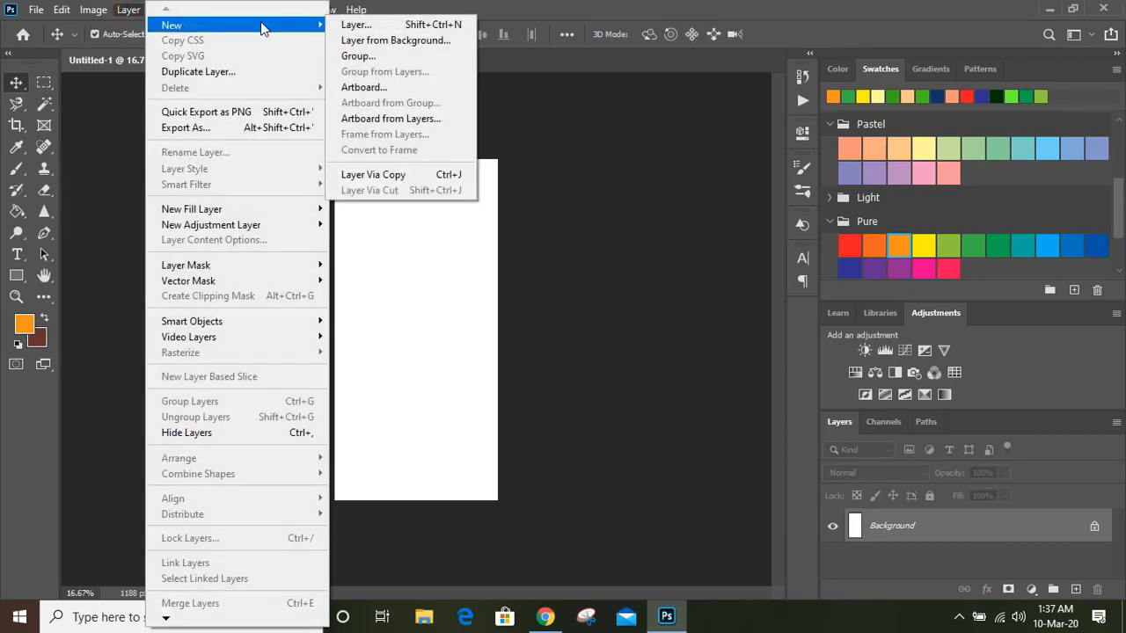
pyautogui.click(363, 87)
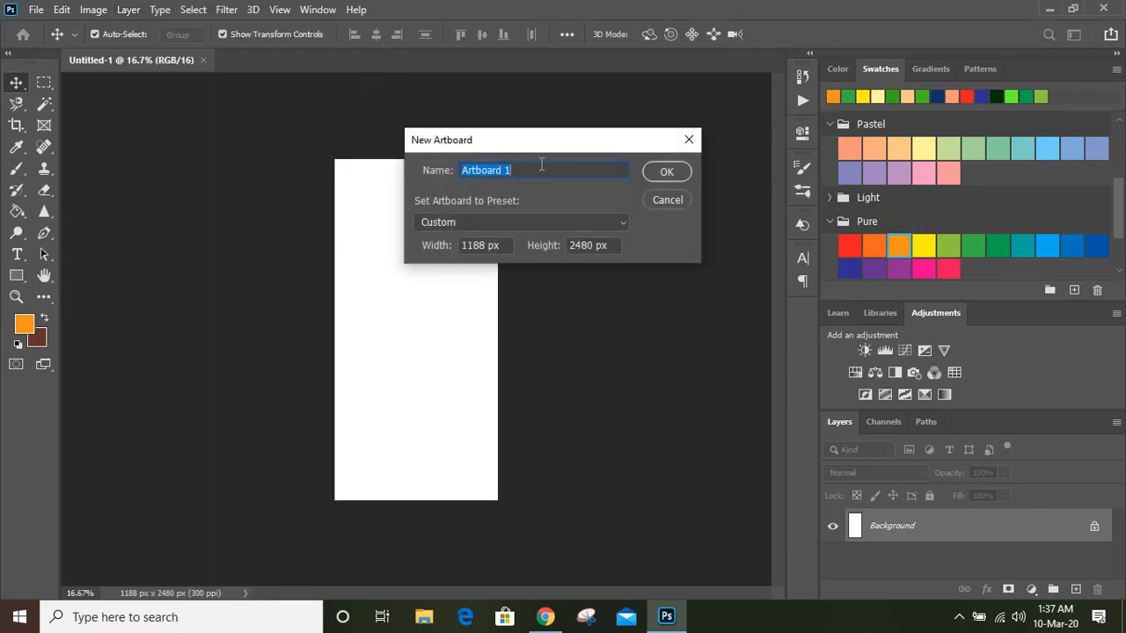
pyautogui.click(669, 173)
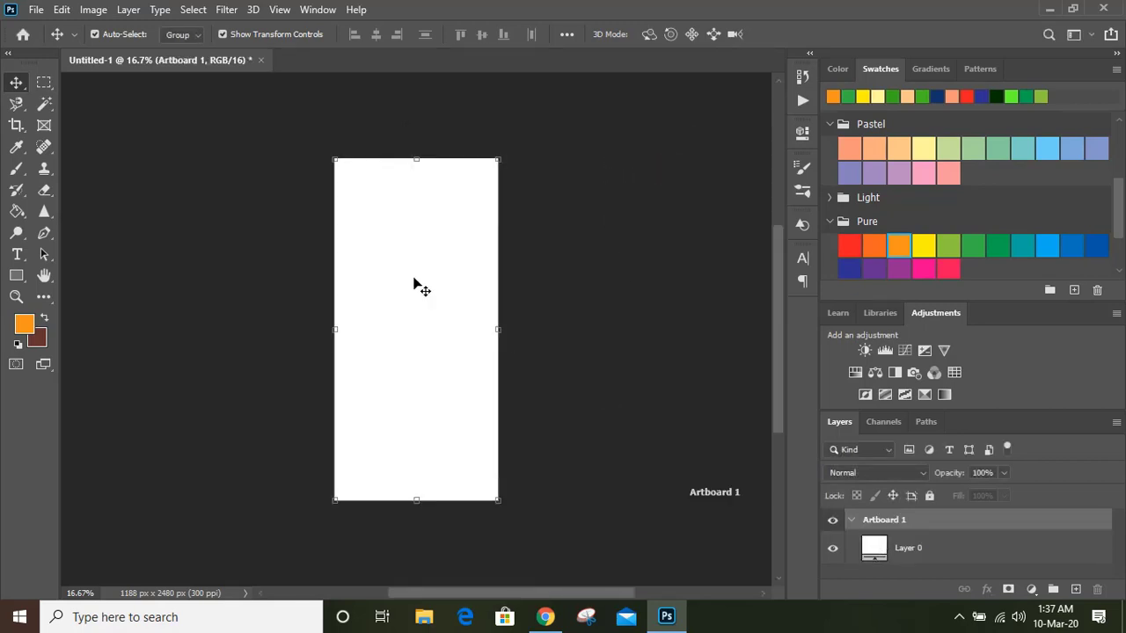
# Duplicate the artboard twice, placing one copy flush against its left side and one against its right side.
pyautogui.moveTo(415, 278); pyautogui.dragTo(250, 288)
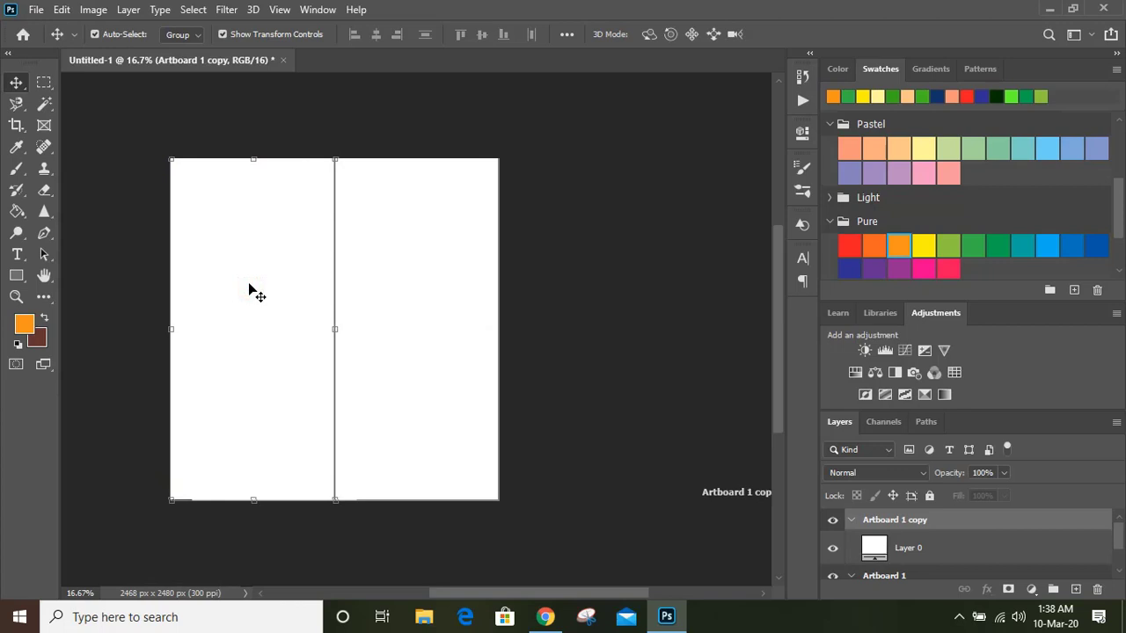
pyautogui.moveTo(250, 292); pyautogui.dragTo(580, 289)
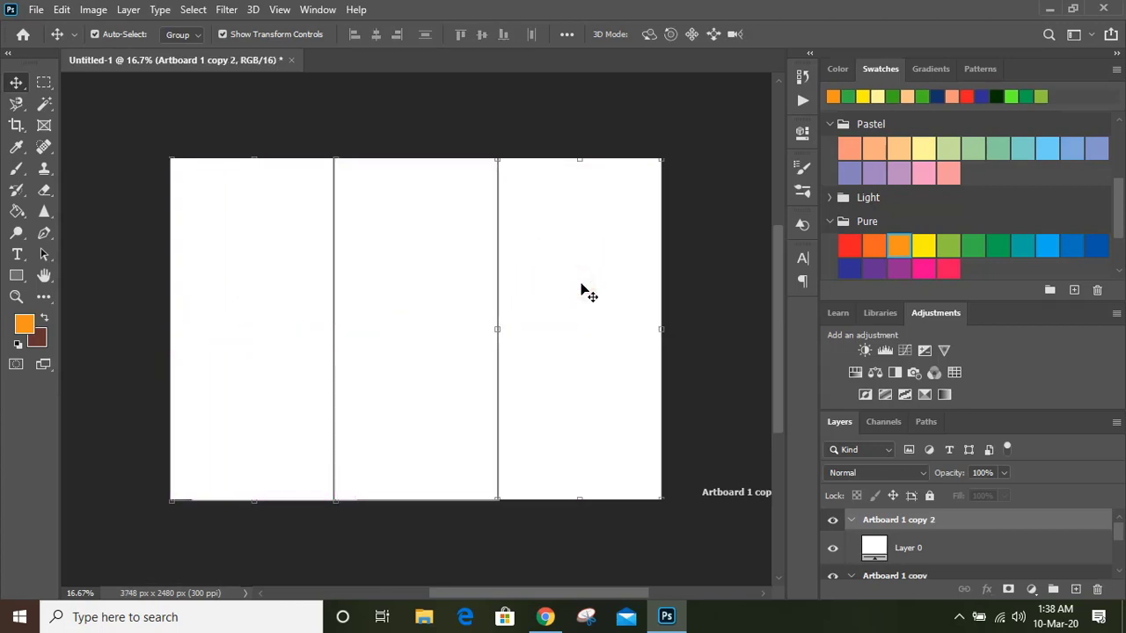
pyautogui.click(218, 116)
# Lock all three artboards: Artboard 1 copy 2, Artboard 1 copy and Artboard 1.
pyautogui.scroll(-2, 974, 552)
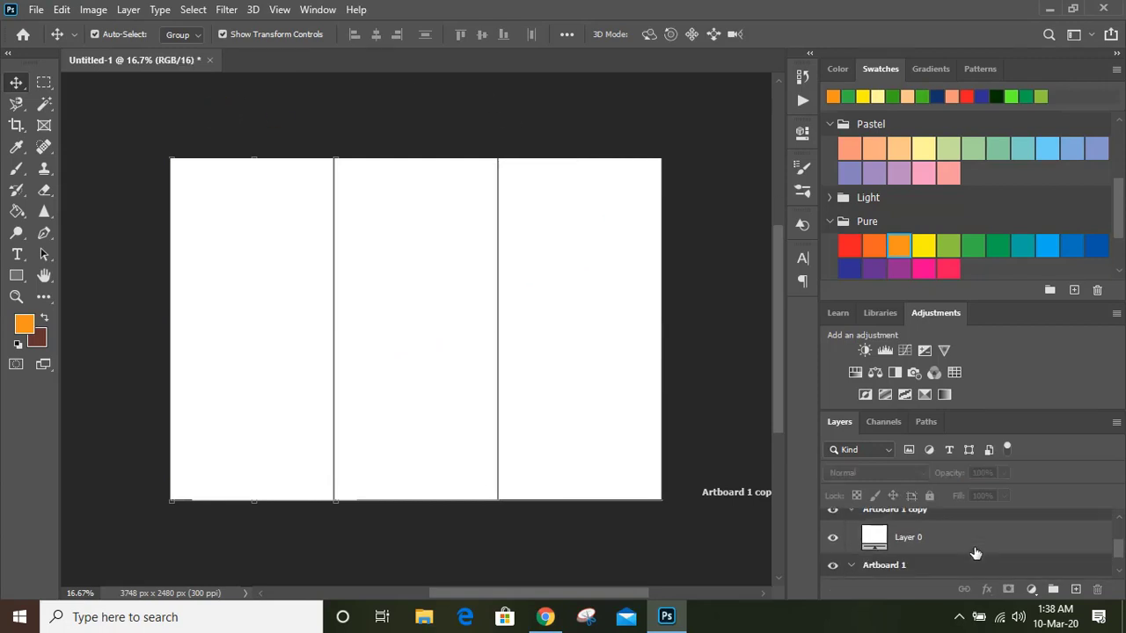
pyautogui.scroll(1, 975, 553)
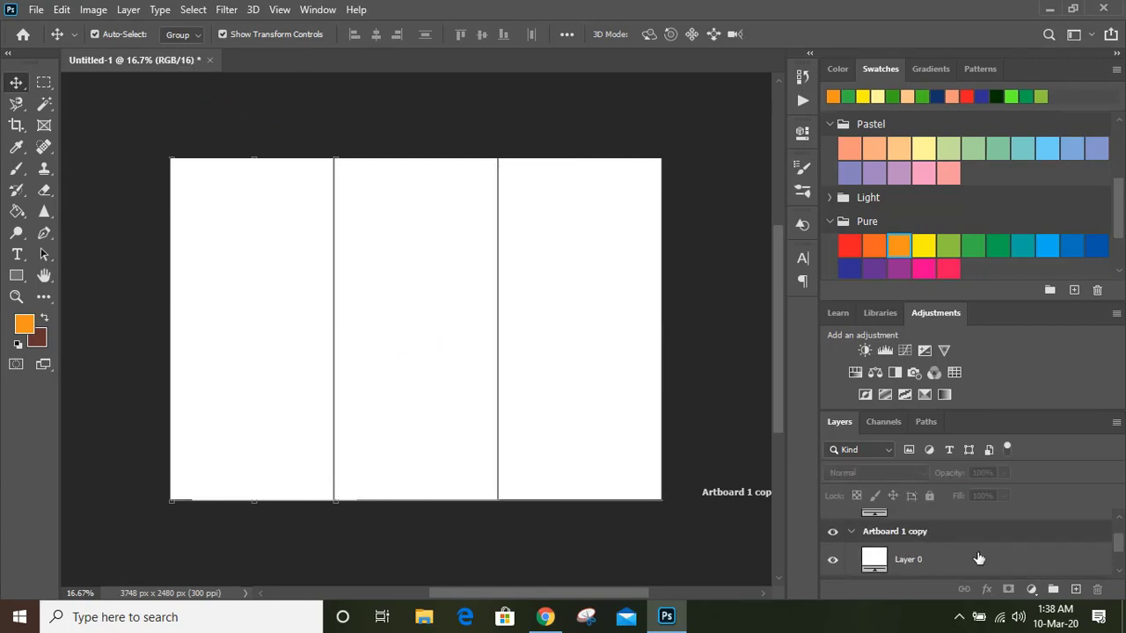
pyautogui.scroll(-1, 975, 558)
pyautogui.scroll(-1, 897, 565)
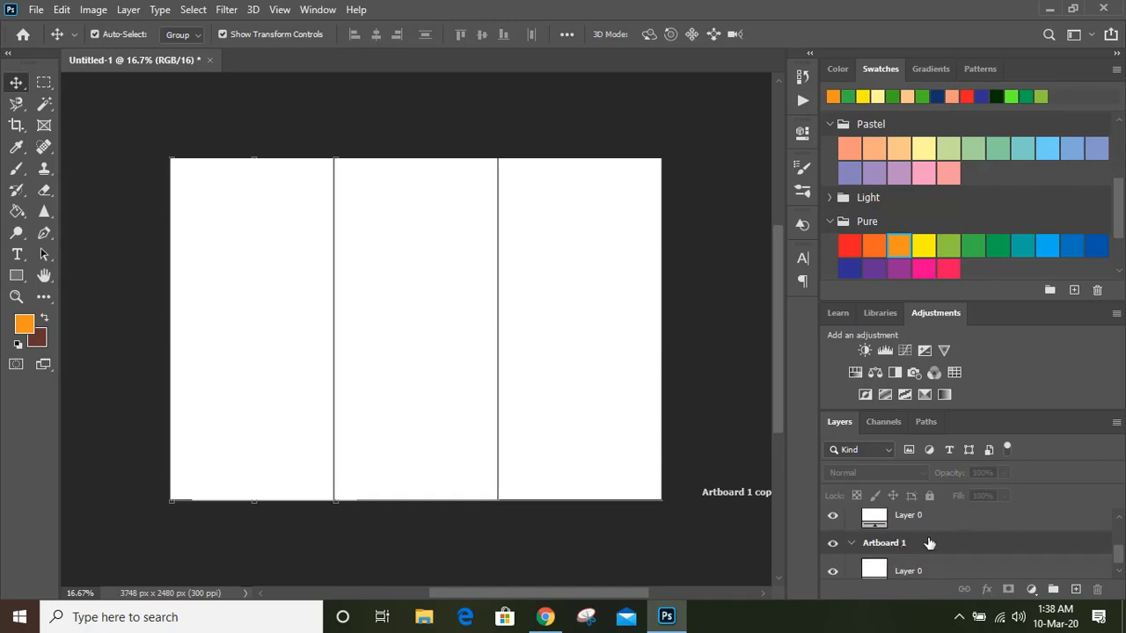
pyautogui.scroll(1, 929, 543)
pyautogui.scroll(1, 953, 538)
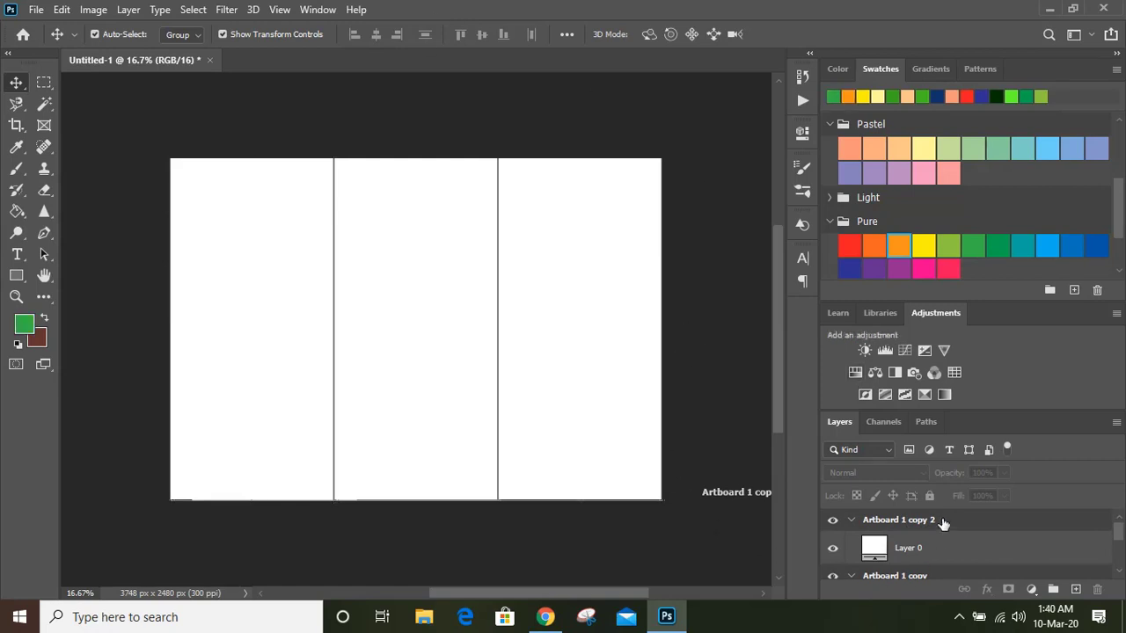
pyautogui.click(938, 519)
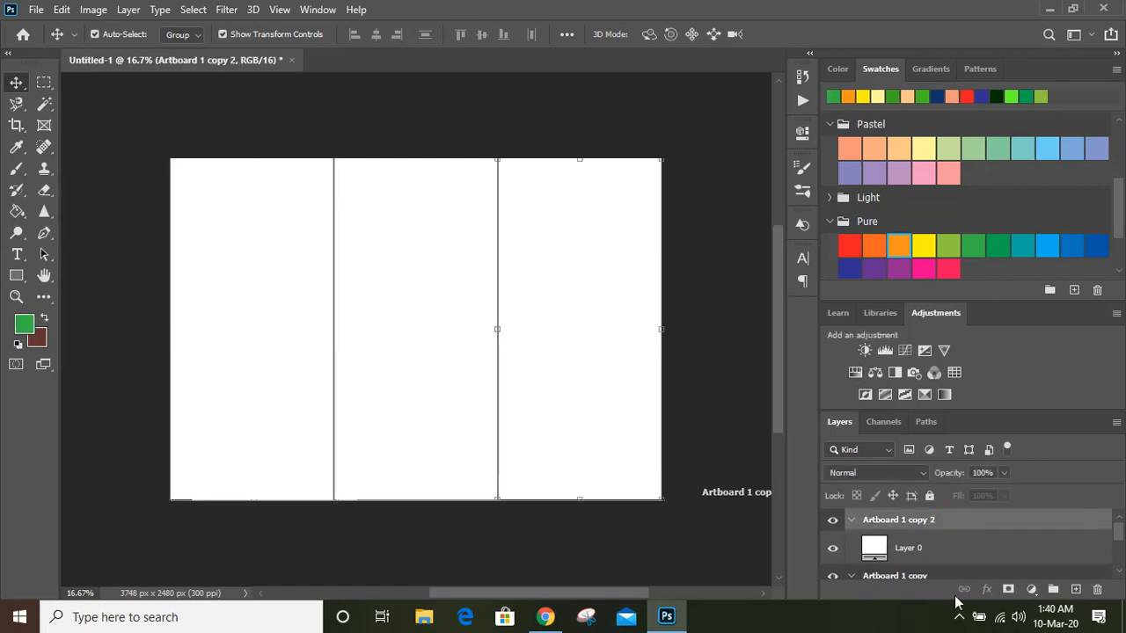
pyautogui.click(930, 497)
pyautogui.scroll(-2, 977, 556)
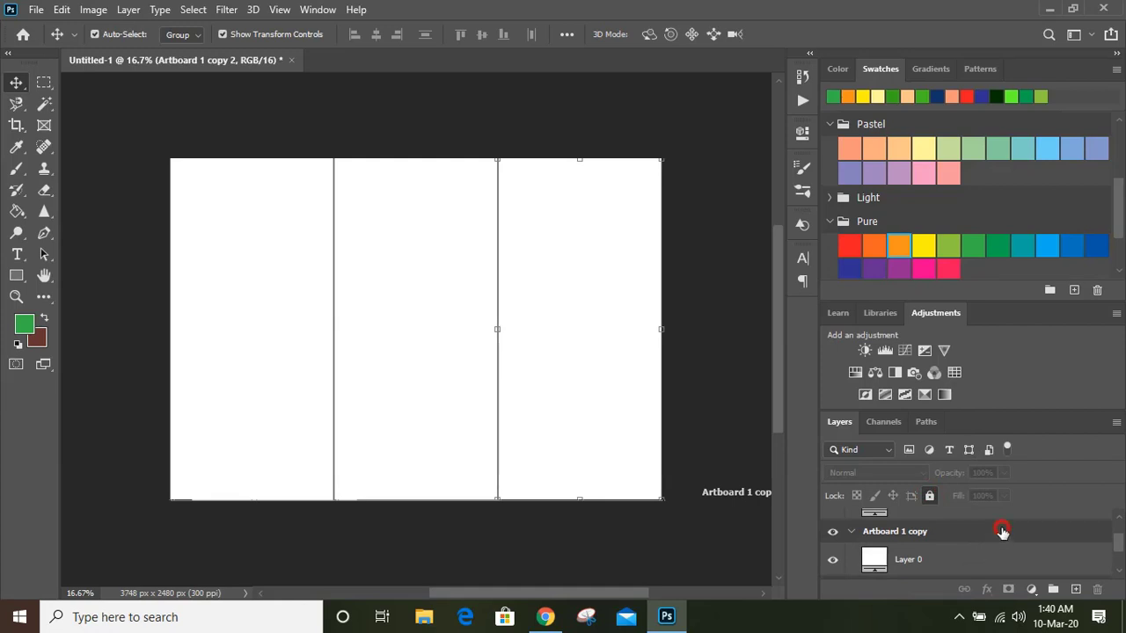
pyautogui.click(1002, 531)
pyautogui.click(930, 496)
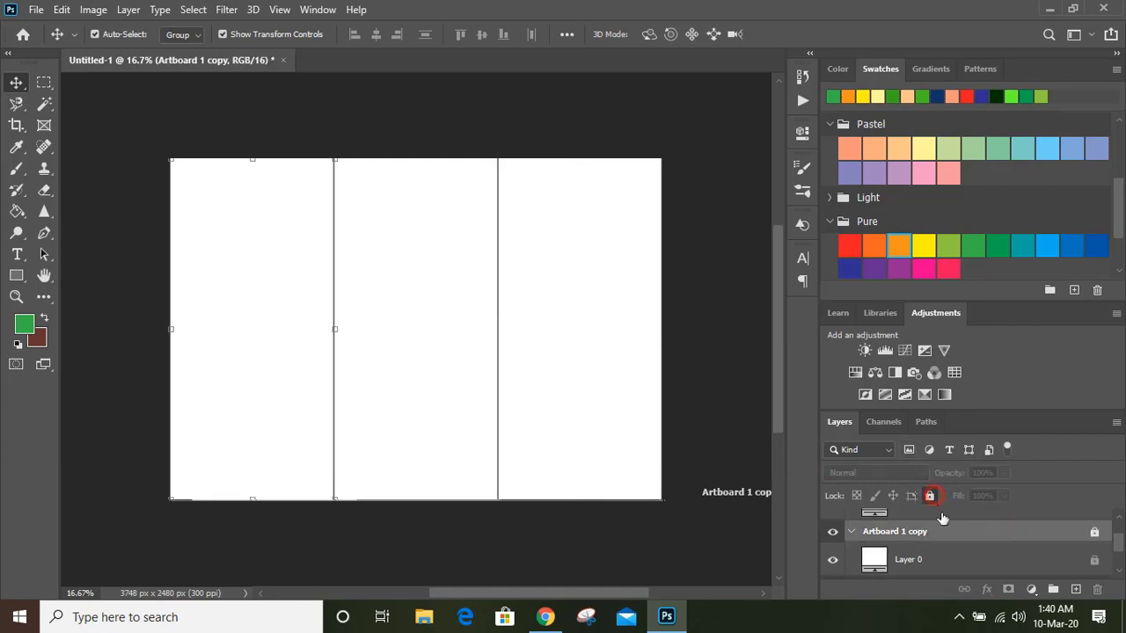
pyautogui.scroll(-1, 935, 546)
pyautogui.click(957, 546)
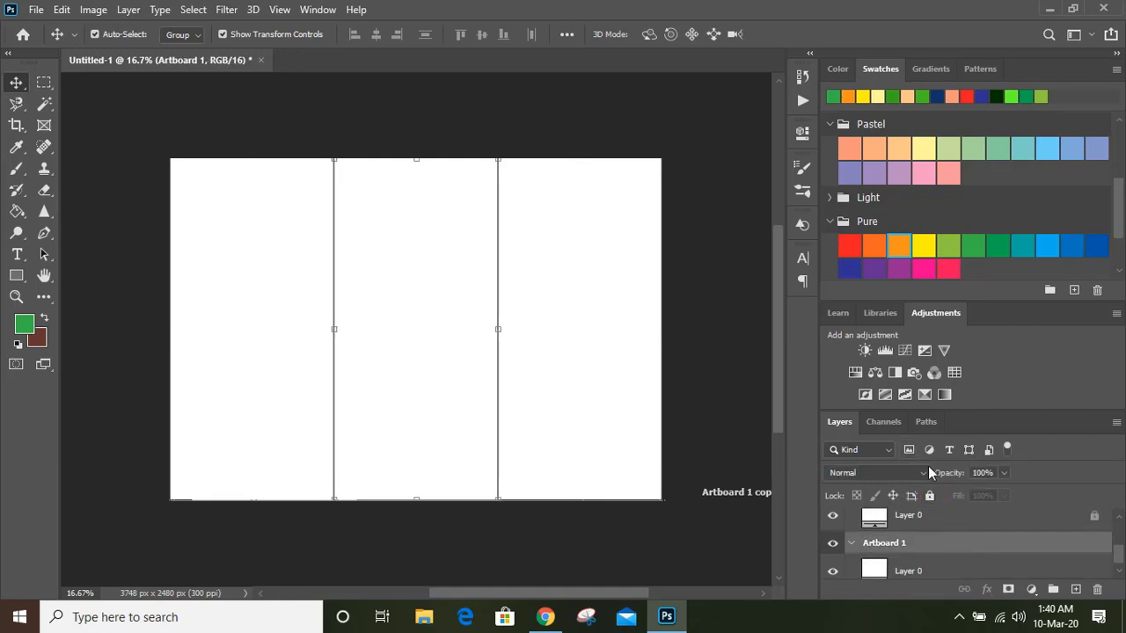
pyautogui.click(930, 496)
# Collapse the contents of the three artboards in the layer list and deselect everything.
pyautogui.scroll(2, 862, 541)
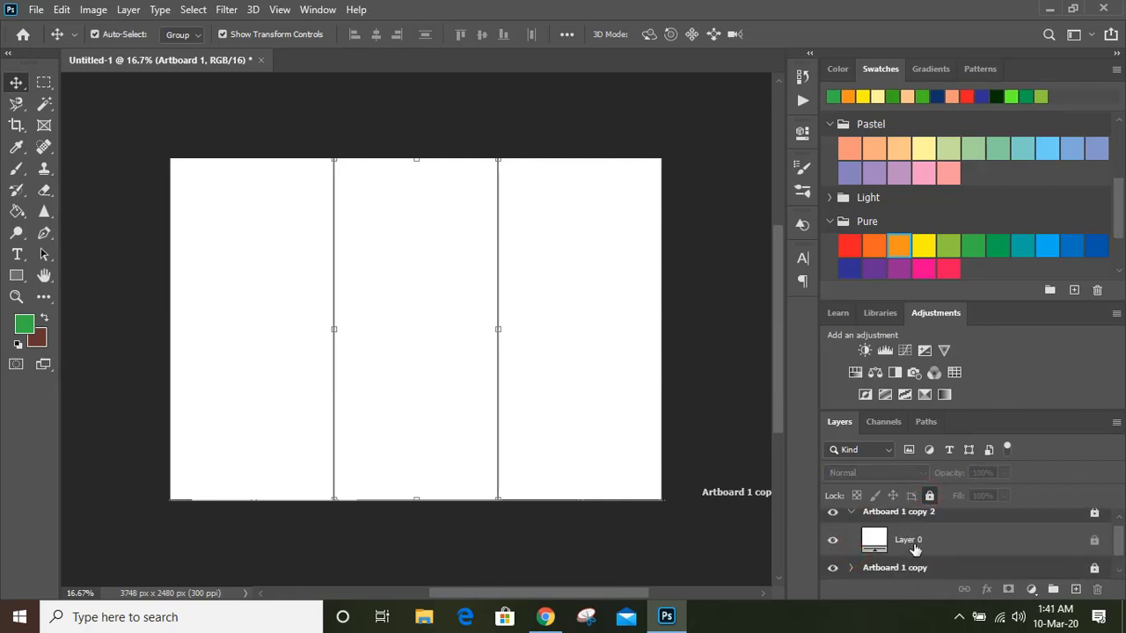
pyautogui.scroll(1, 852, 532)
pyautogui.click(851, 524)
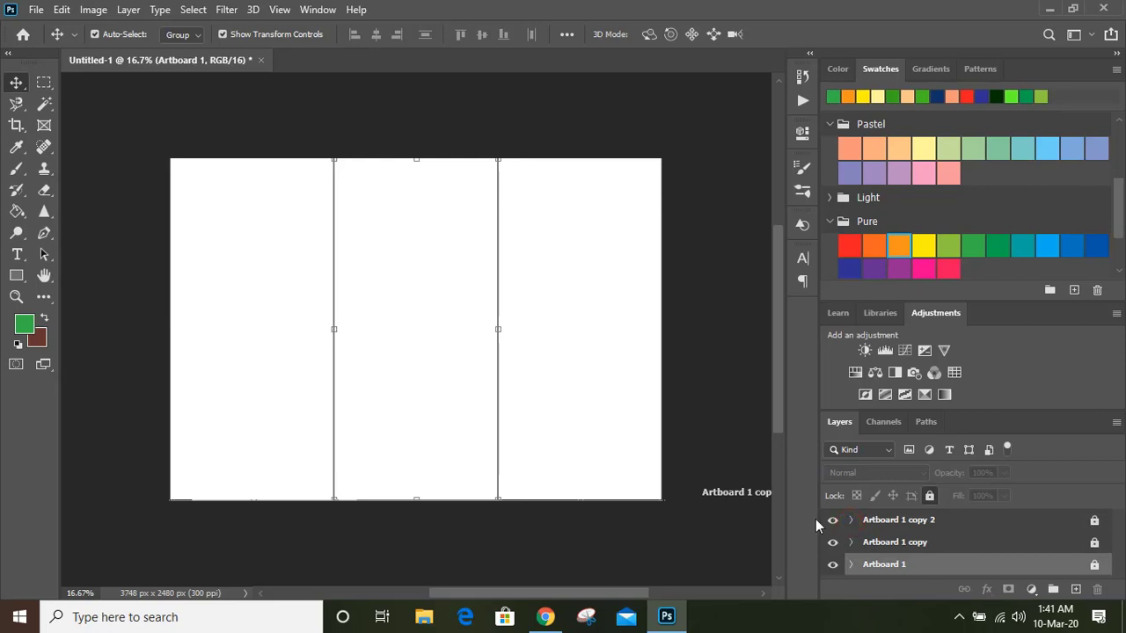
pyautogui.click(700, 385)
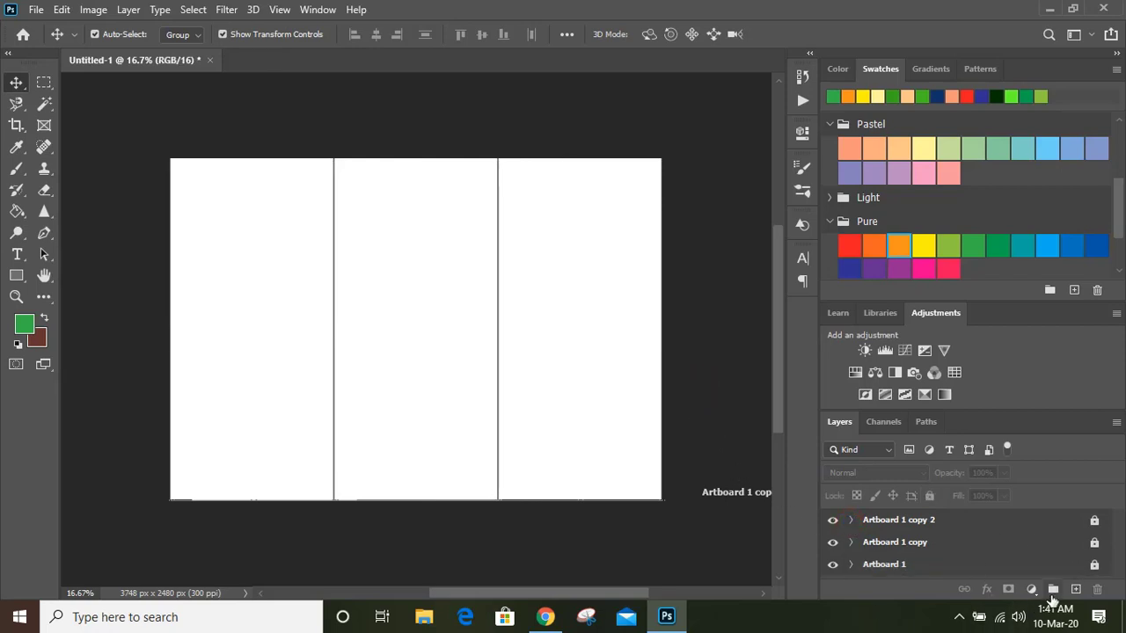
# On a new layer, draw a closed four-sided Pen shape about 2500 × 2126 px over the two left artboards, with a diagonal lower edge.
pyautogui.click(1076, 590)
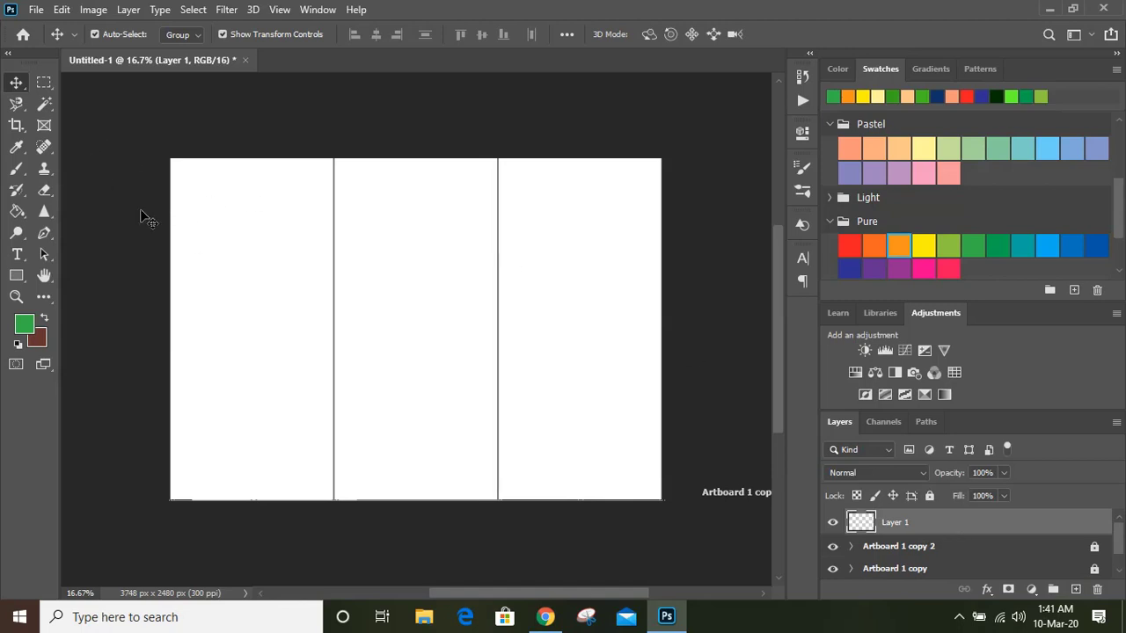
pyautogui.click(44, 233)
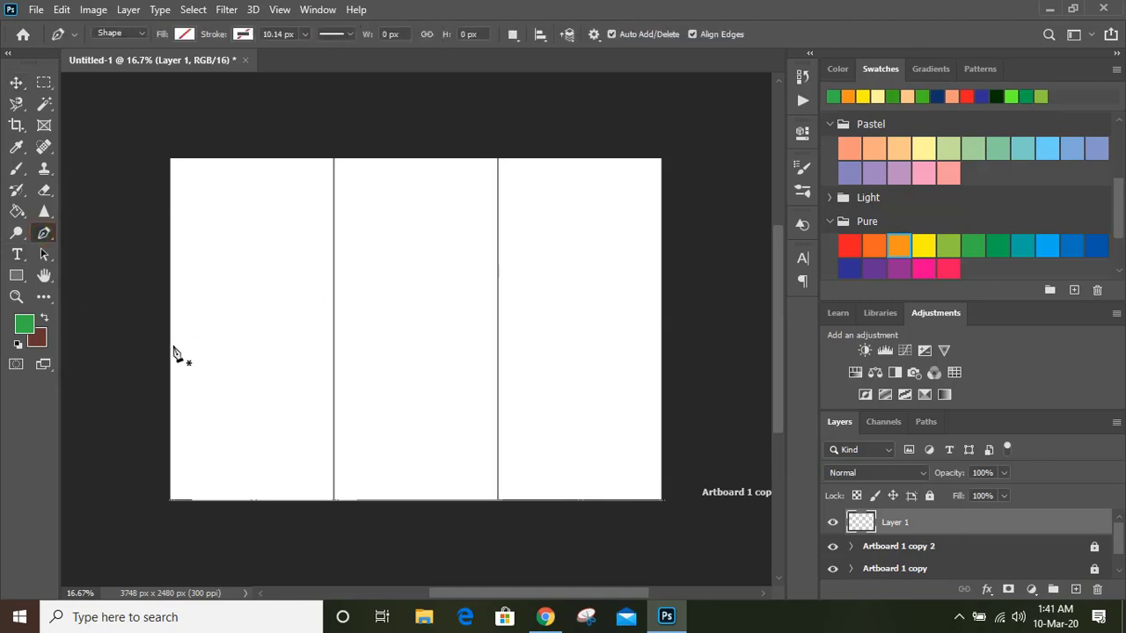
pyautogui.click(157, 428)
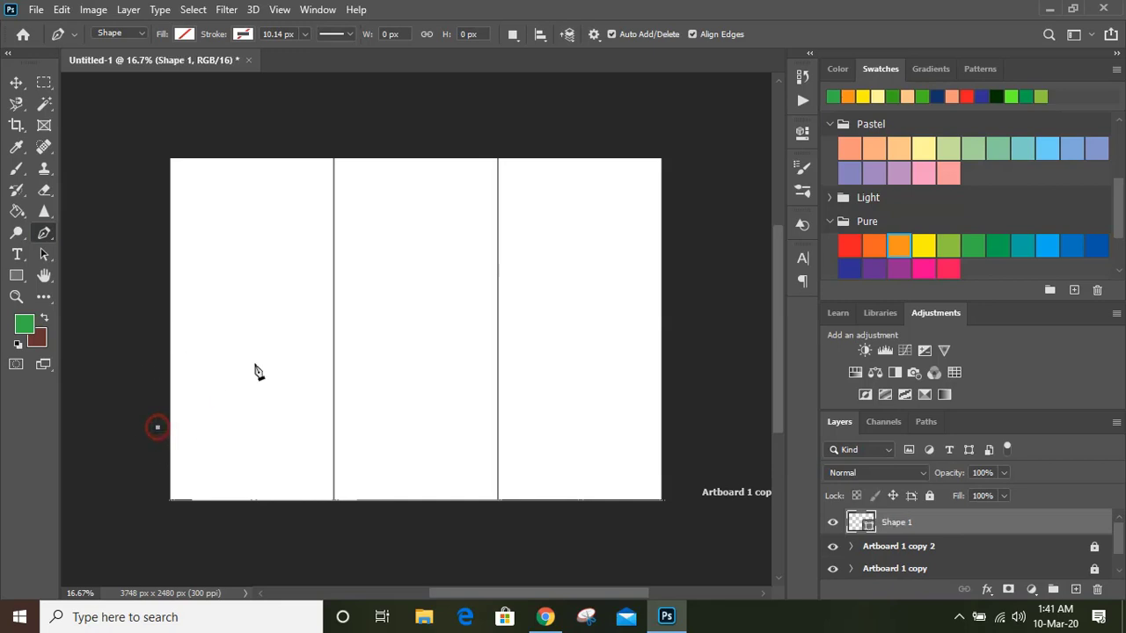
pyautogui.click(498, 211)
pyautogui.click(497, 138)
pyautogui.click(154, 135)
pyautogui.click(157, 428)
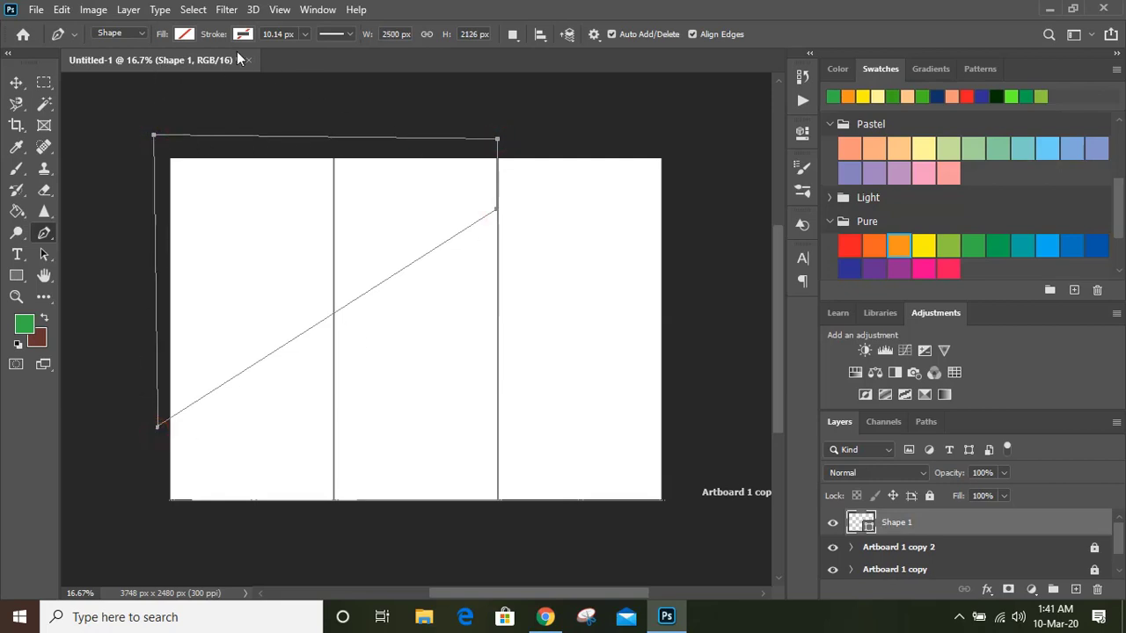
# Fill the pen-drawn shape with red, without a stroke, and deselect it.
pyautogui.click(185, 34)
pyautogui.click(215, 115)
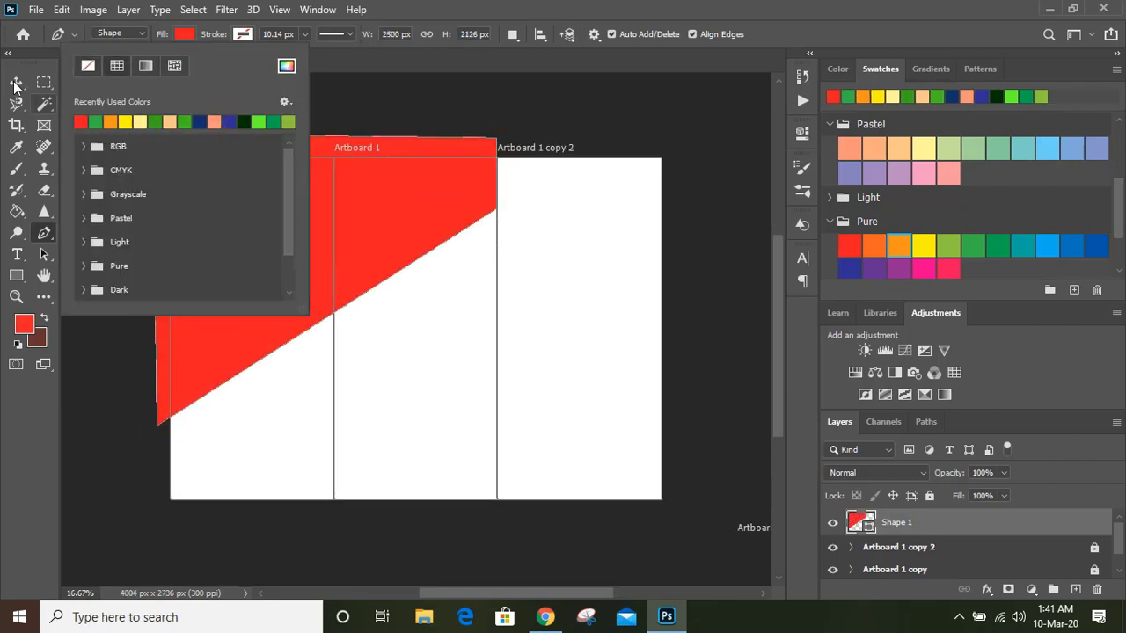
pyautogui.press('v')
pyautogui.click(430, 113)
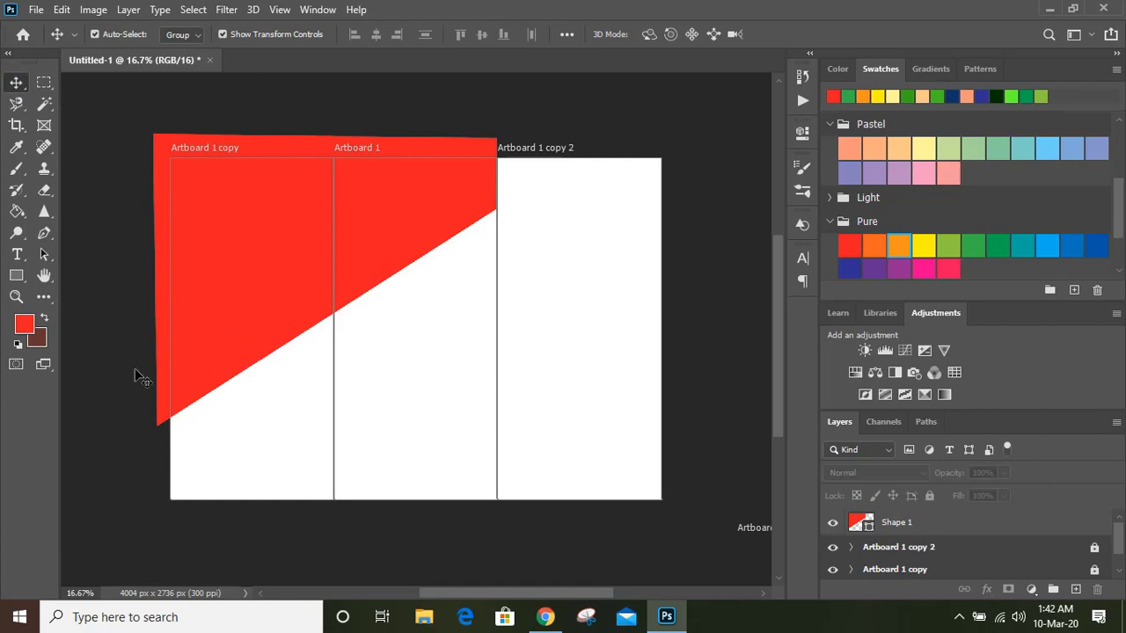
# Draw a square about 762 × 762 px across the border of the middle and right artboards and fill it with green.
pyautogui.click(15, 275)
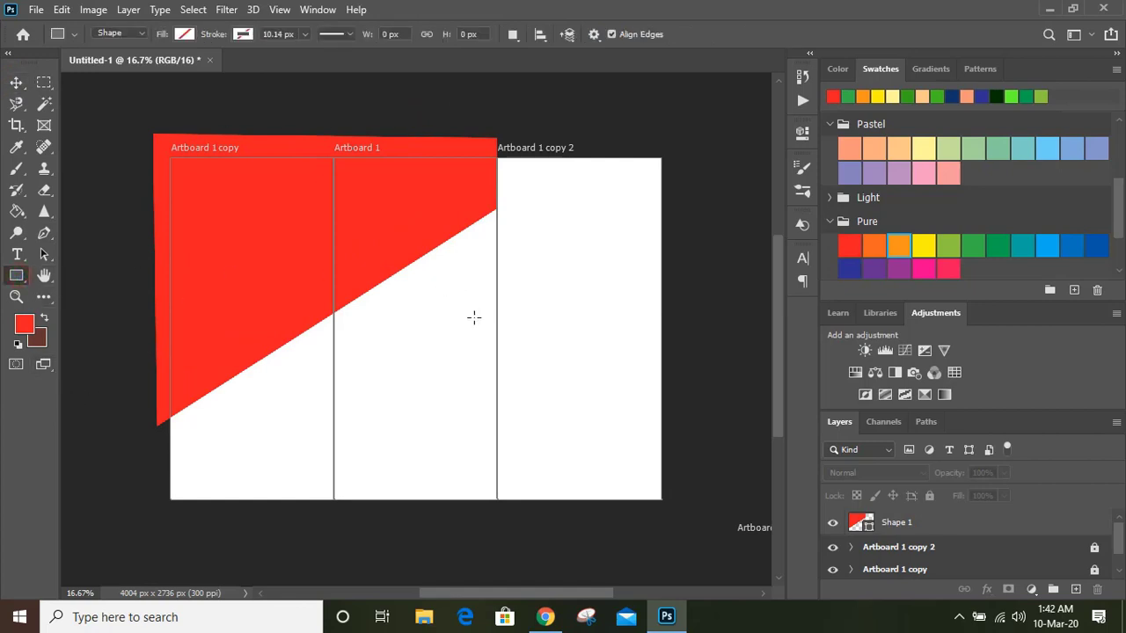
pyautogui.moveTo(455, 326); pyautogui.dragTo(577, 431)
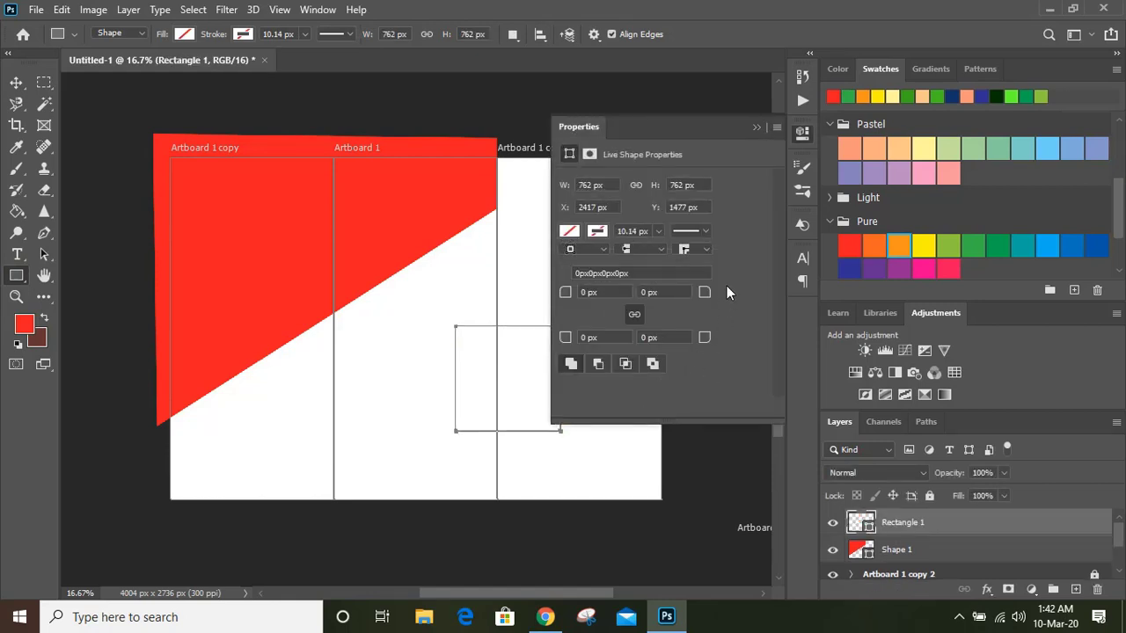
pyautogui.click(569, 232)
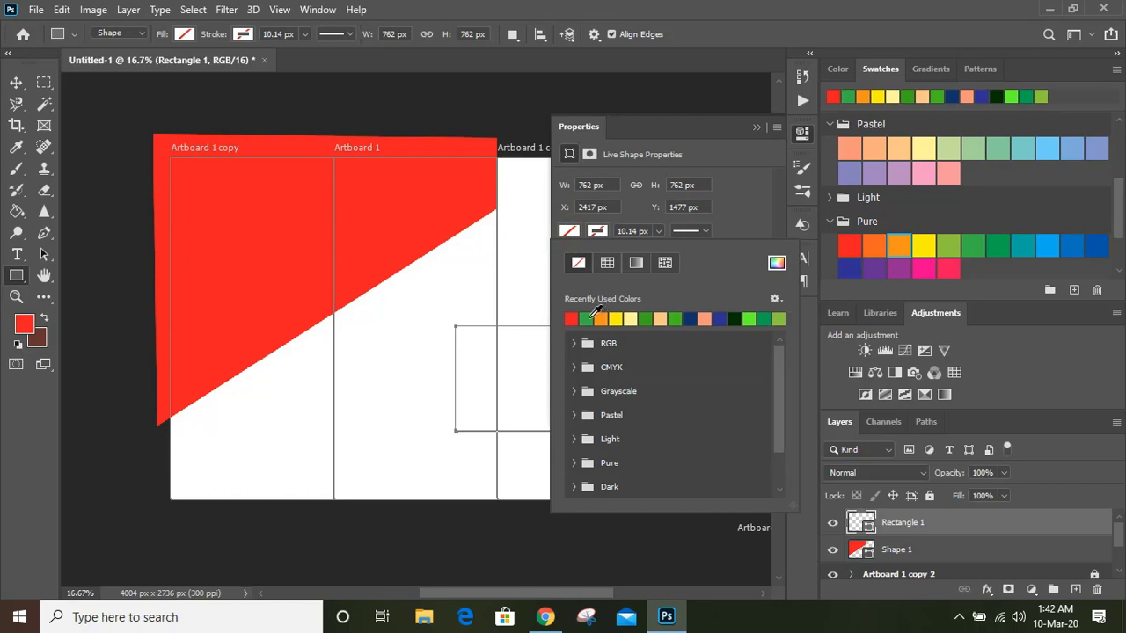
pyautogui.click(586, 319)
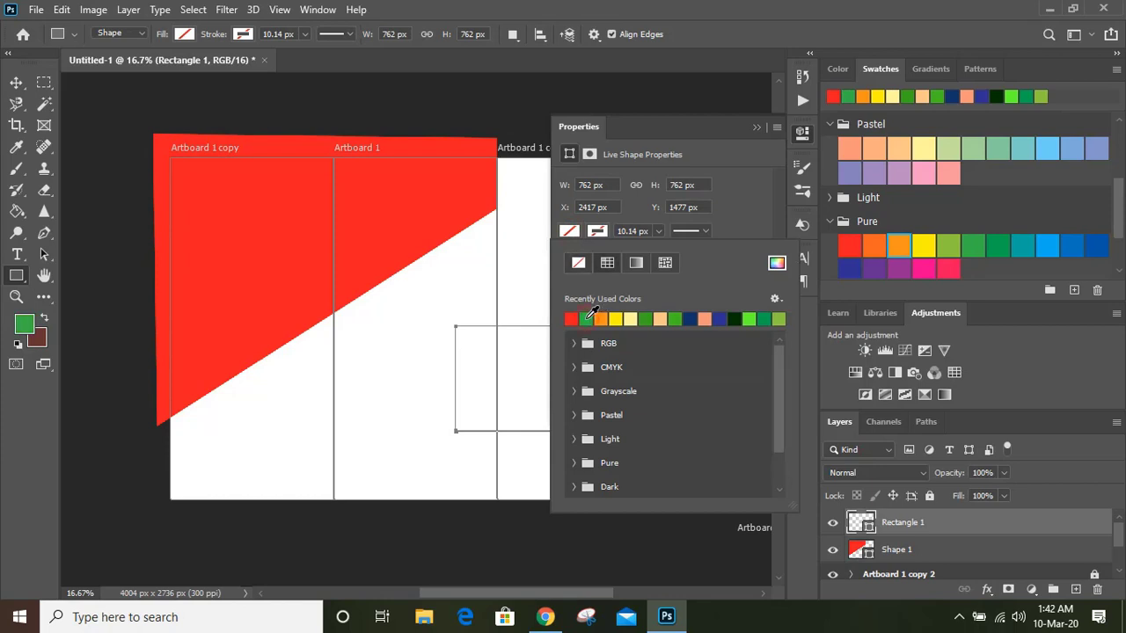
pyautogui.click(747, 131)
pyautogui.click(752, 119)
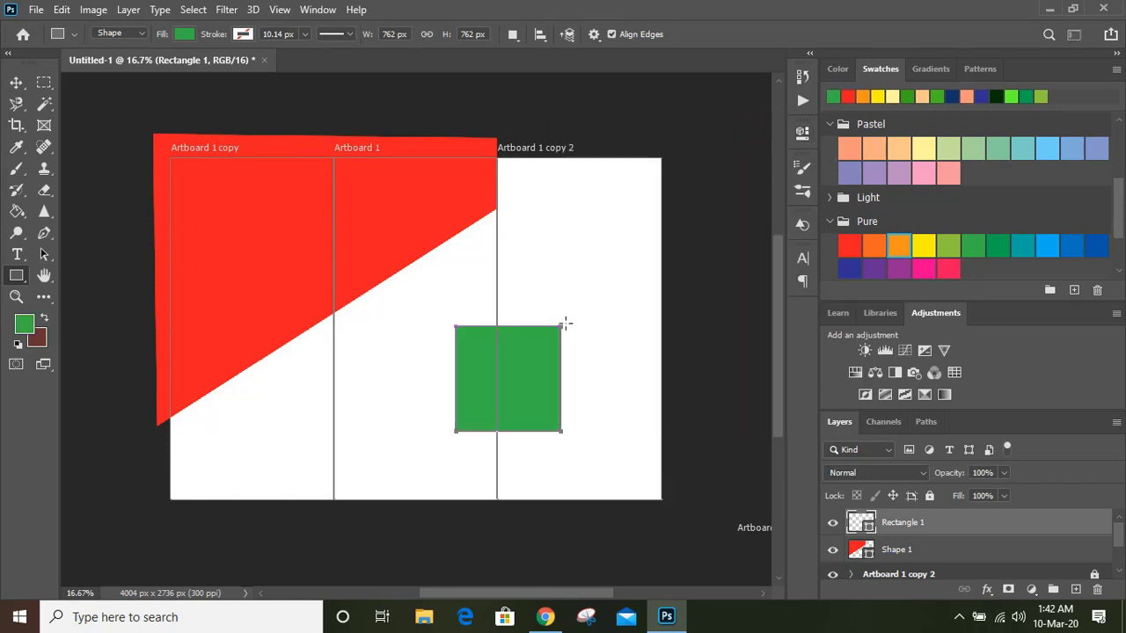
pyautogui.click(16, 82)
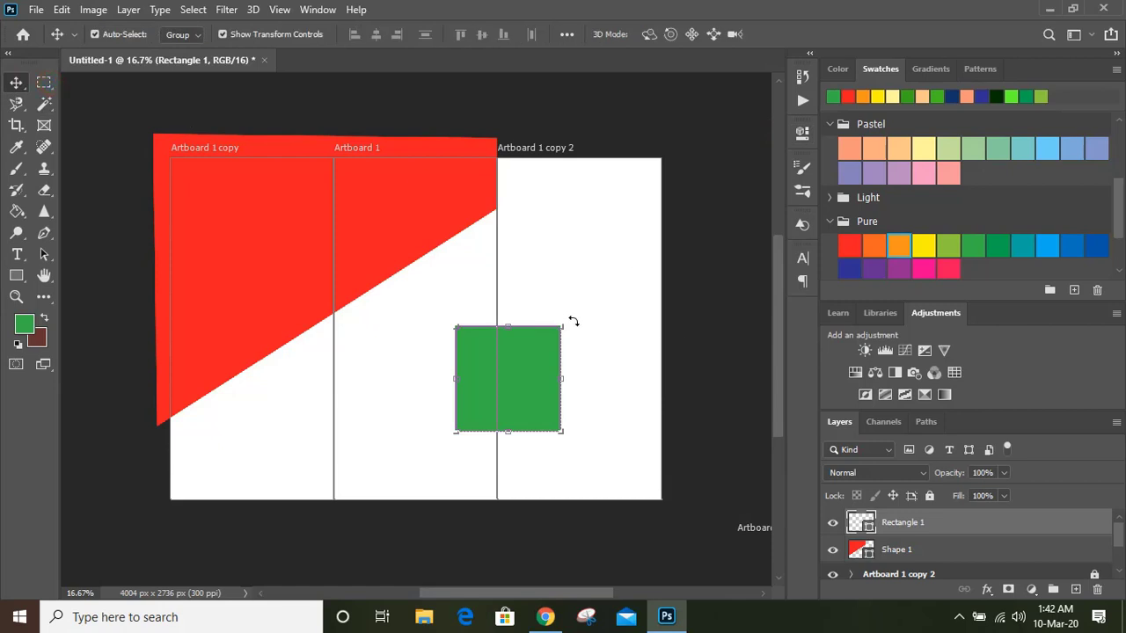
# Rotate the green square 45°, flatten it into a wide rhombus, and move it up, centred on the border of the middle and right artboards.
pyautogui.moveTo(573, 321); pyautogui.dragTo(595, 391)
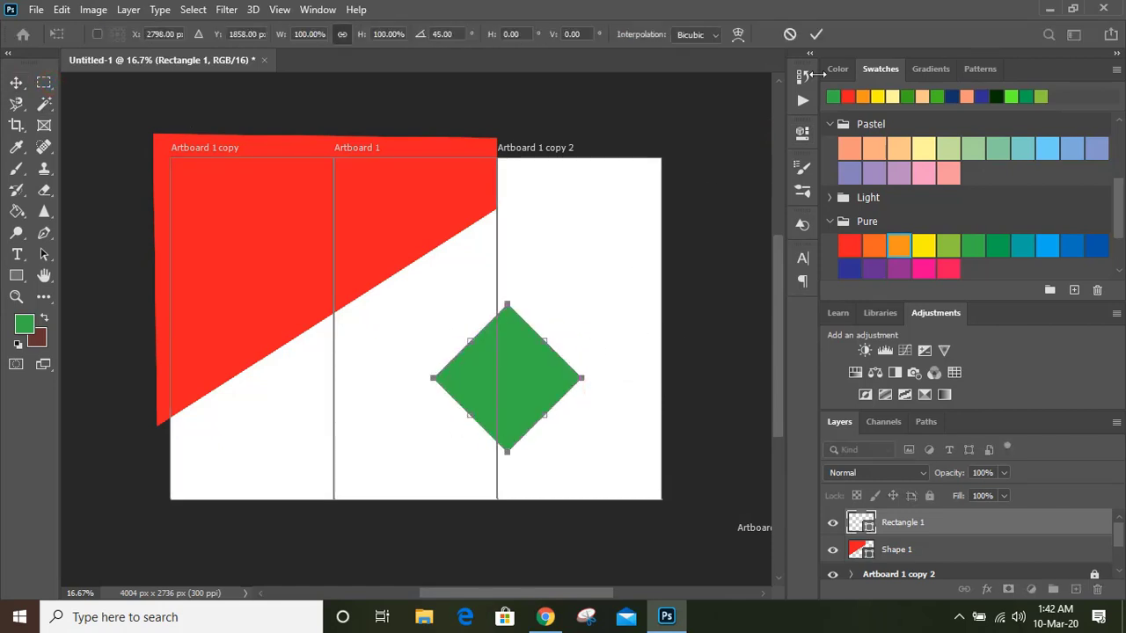
pyautogui.click(816, 36)
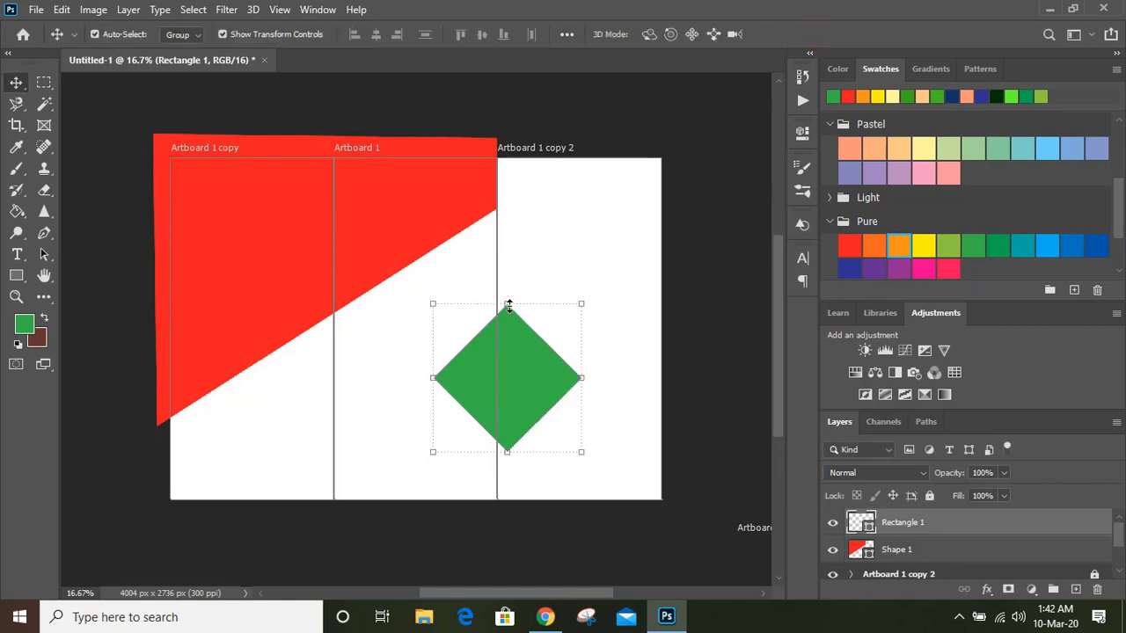
pyautogui.moveTo(508, 305)
pyautogui.mouseDown()
pyautogui.moveTo(513, 377)
pyautogui.moveTo(508, 286)
pyautogui.mouseUp()
pyautogui.click(677, 284)
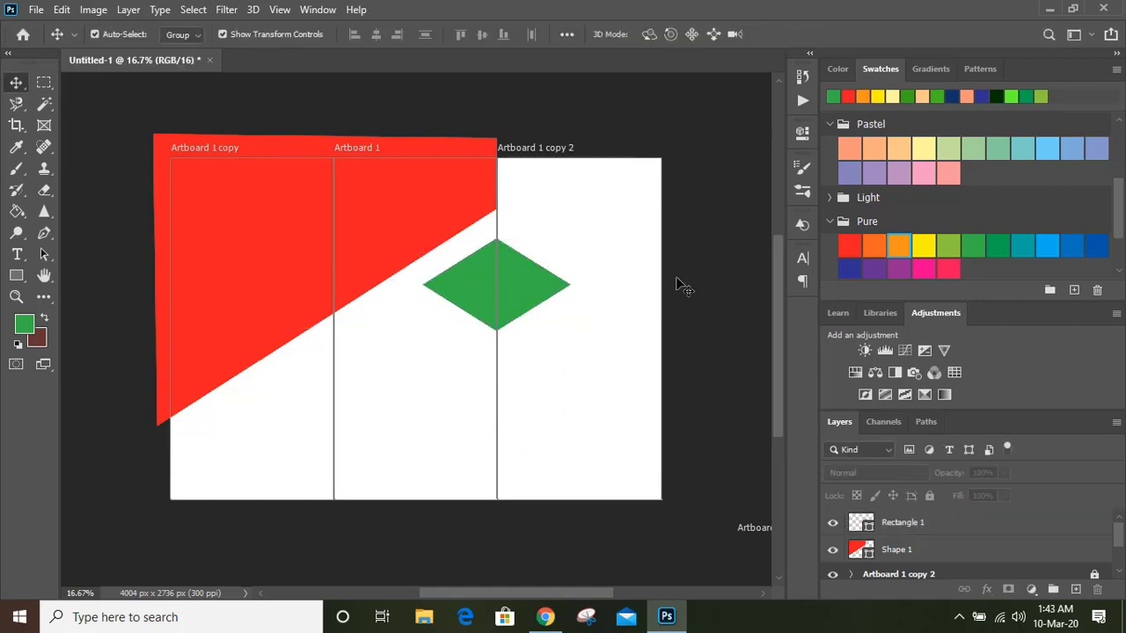
# Draw a narrow vertical rectangle about 191 × 1764 px below the green rhombus and fill it with dark blue.
pyautogui.click(16, 276)
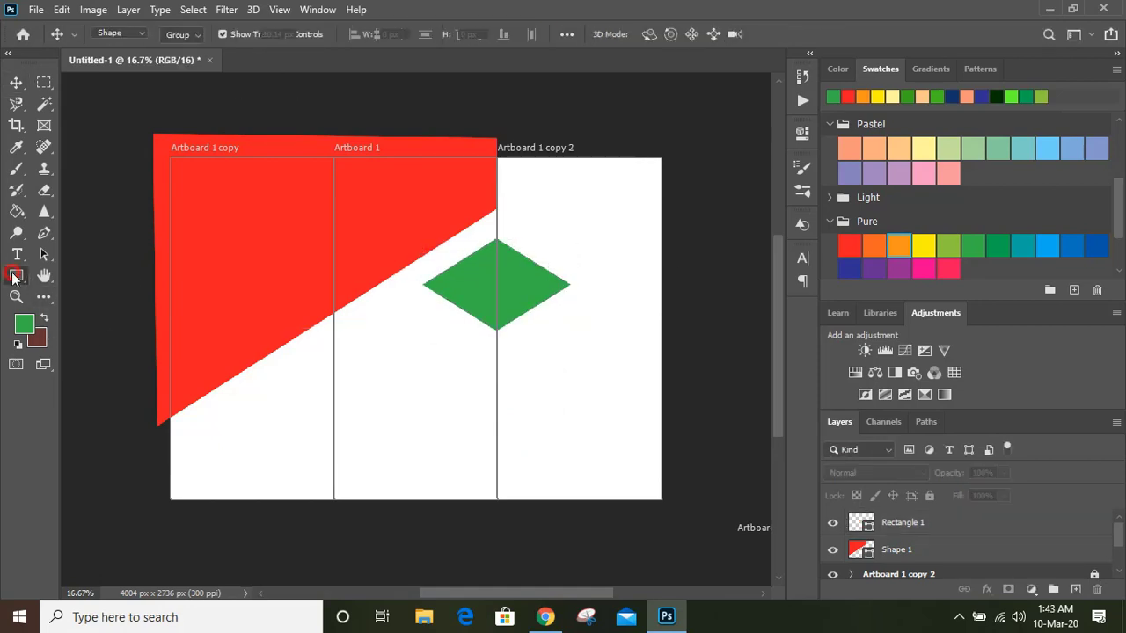
pyautogui.moveTo(415, 339); pyautogui.dragTo(440, 581)
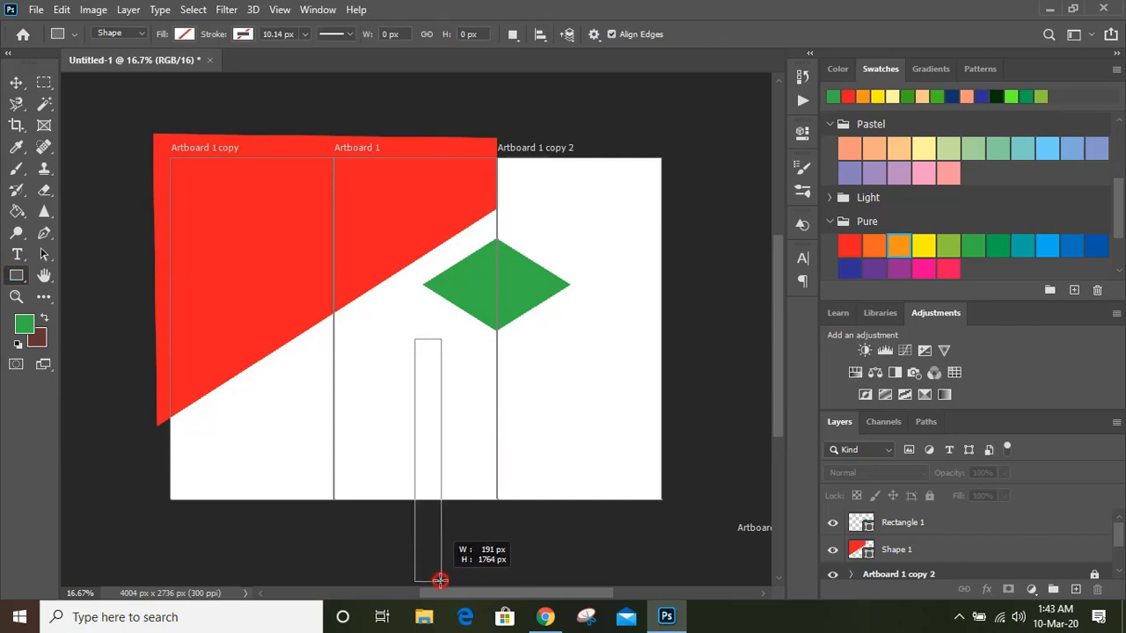
pyautogui.moveTo(439, 580); pyautogui.dragTo(440, 581)
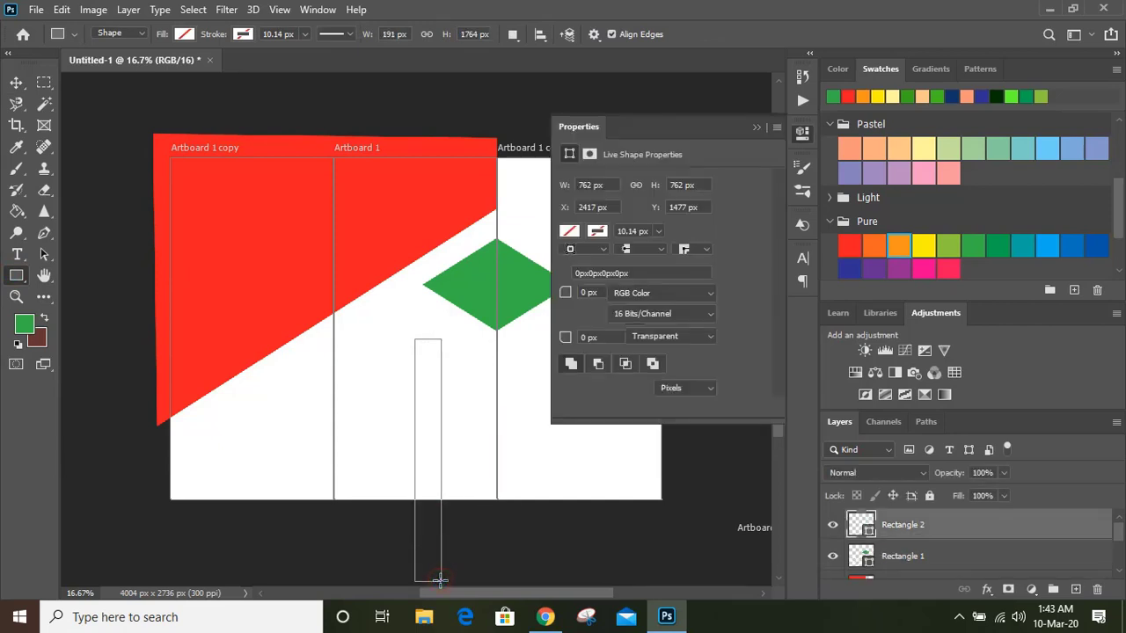
pyautogui.click(572, 233)
pyautogui.click(571, 319)
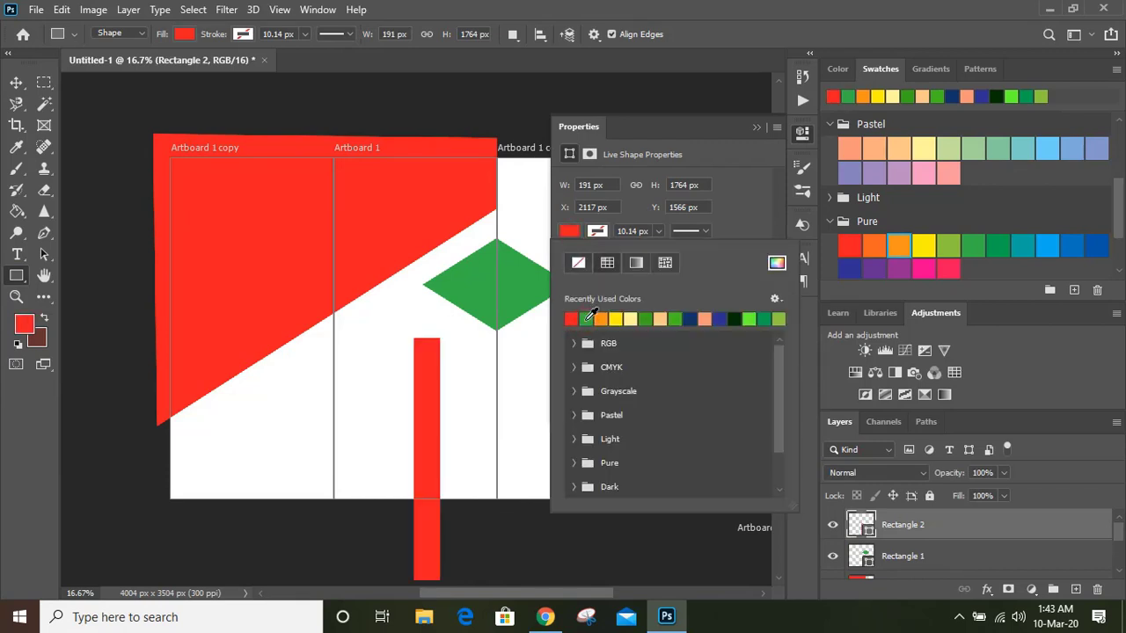
pyautogui.click(717, 317)
pyautogui.click(756, 128)
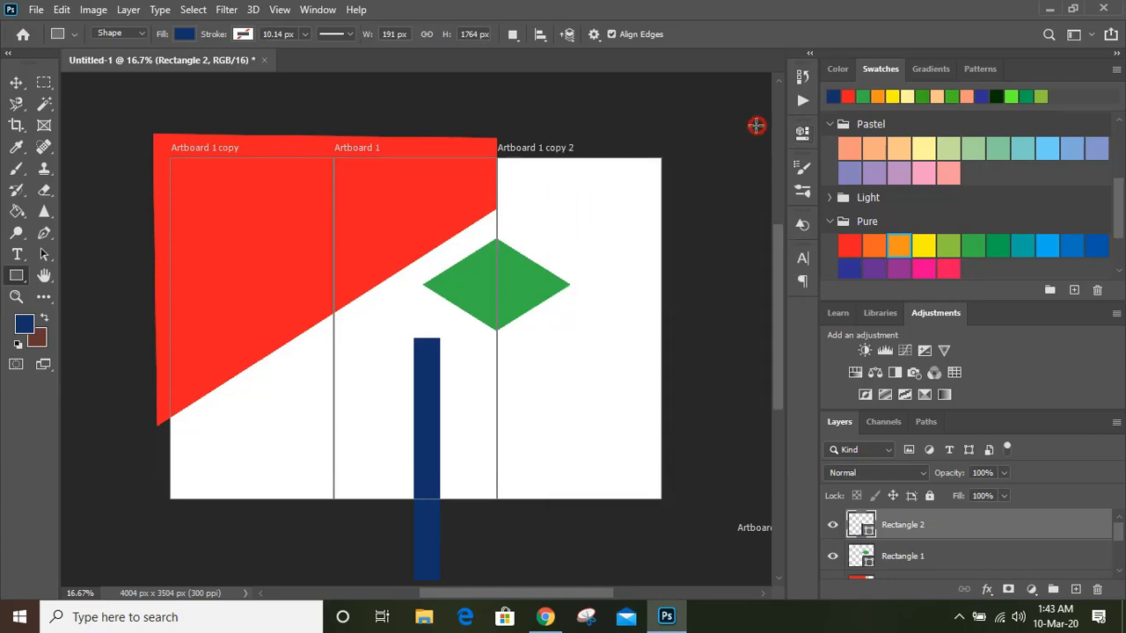
# Rotate the dark blue bar about 57.8° and place it along the lower-right edge of the green rhombus.
pyautogui.press('v')
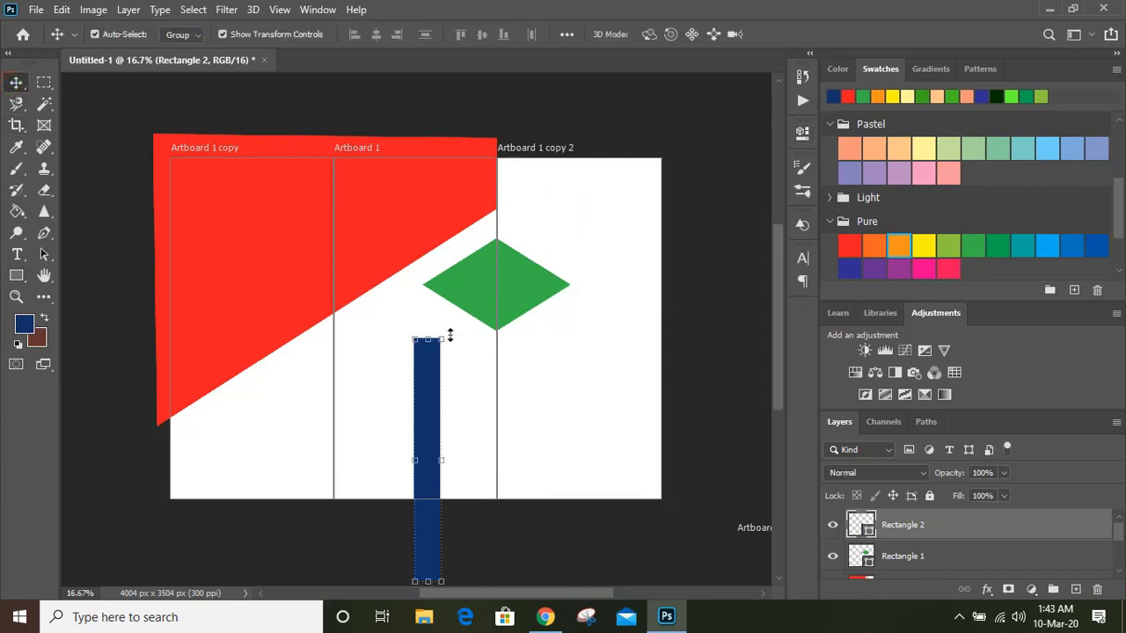
pyautogui.moveTo(451, 336); pyautogui.dragTo(590, 300)
pyautogui.moveTo(659, 236); pyautogui.dragTo(652, 239)
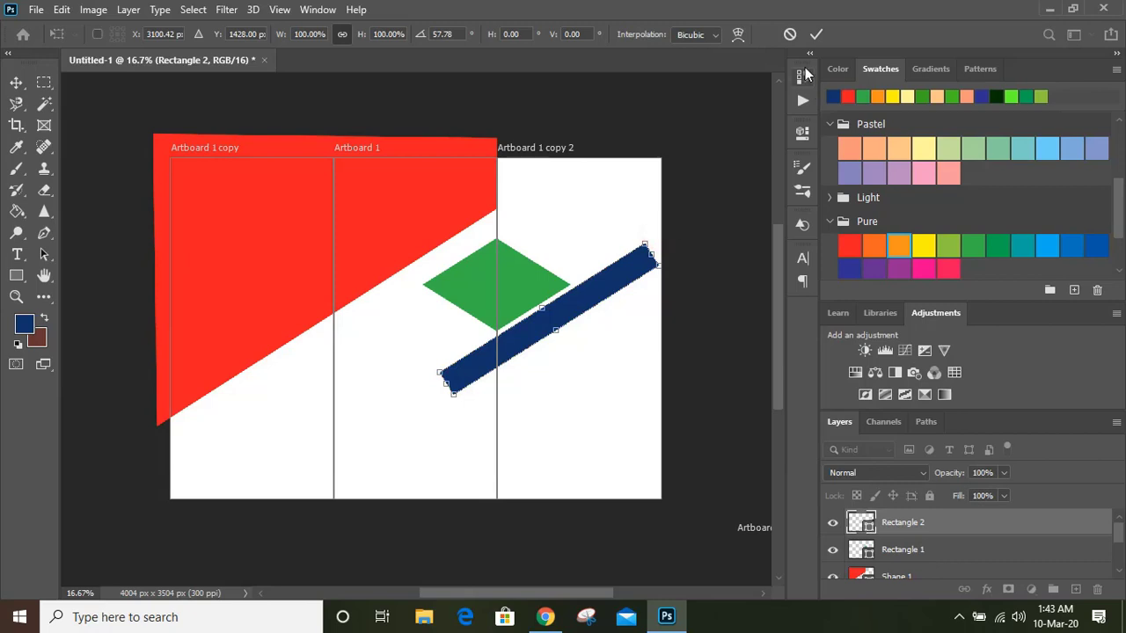
pyautogui.click(815, 35)
pyautogui.moveTo(598, 293); pyautogui.dragTo(639, 230)
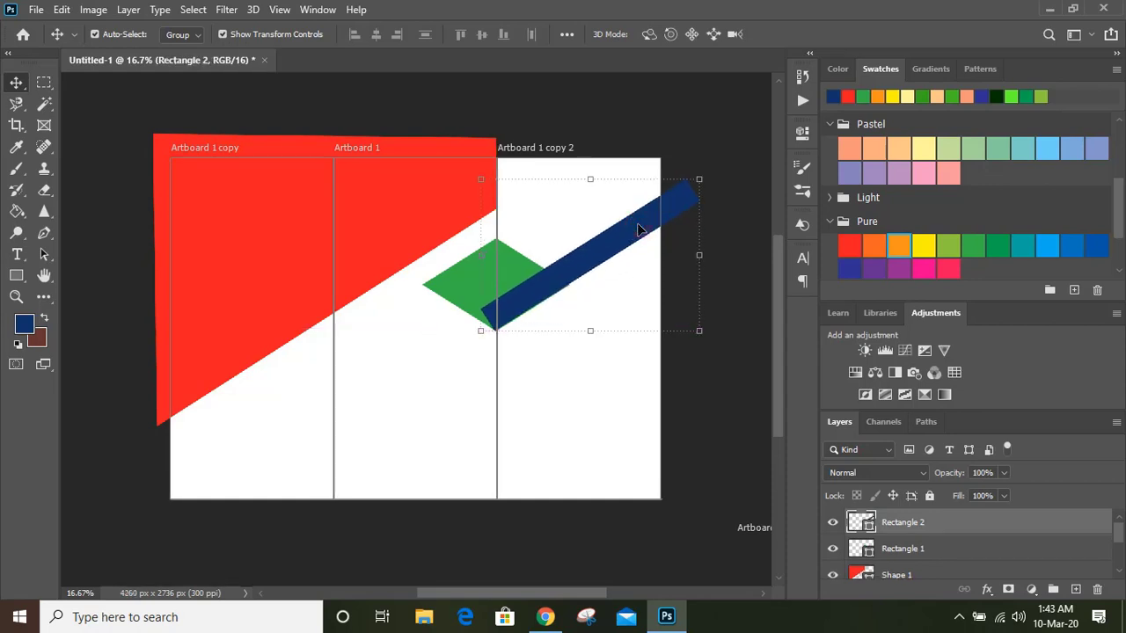
# Duplicate the dark blue bar, rotate the copy about -120°, and join it to the first bar's lower end as a V under the rhombus.
pyautogui.click(683, 205)
pyautogui.click(686, 209)
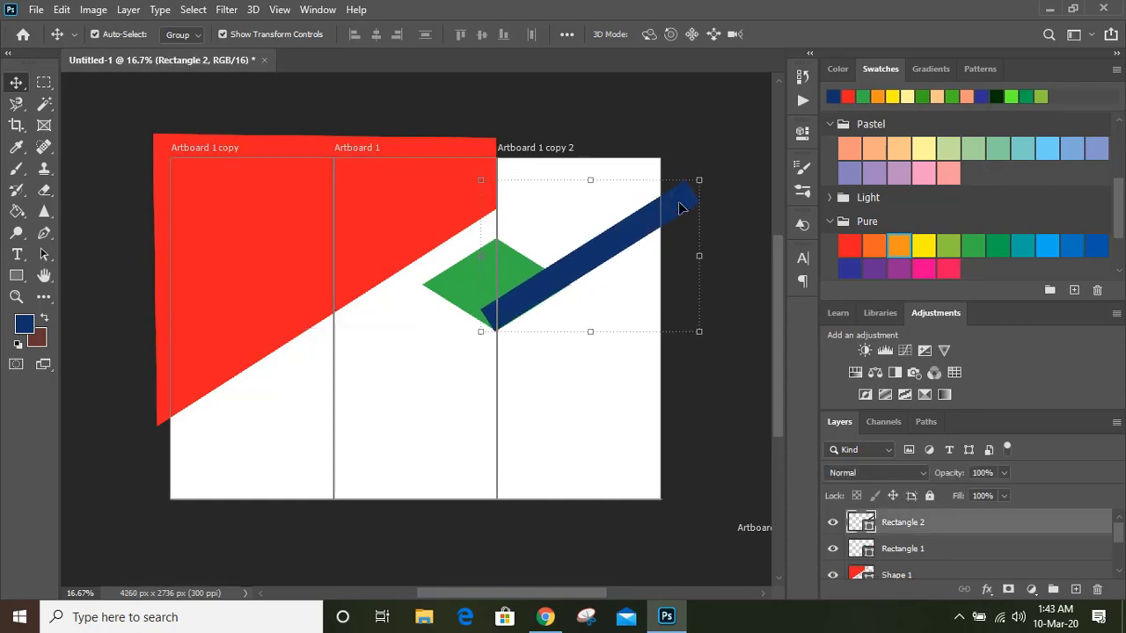
pyautogui.keyDown('alt'); pyautogui.moveTo(679, 208); pyautogui.dragTo(629, 204); pyautogui.keyUp('alt')
pyautogui.moveTo(659, 170); pyautogui.dragTo(429, 192)
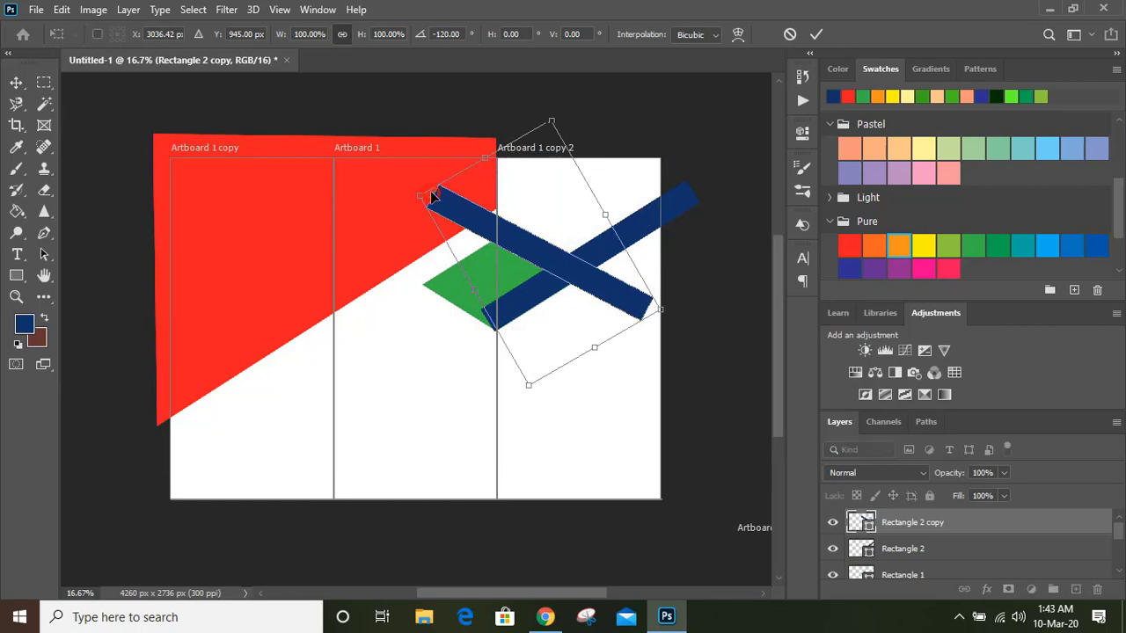
pyautogui.moveTo(557, 260); pyautogui.dragTo(410, 264)
pyautogui.press('Return')
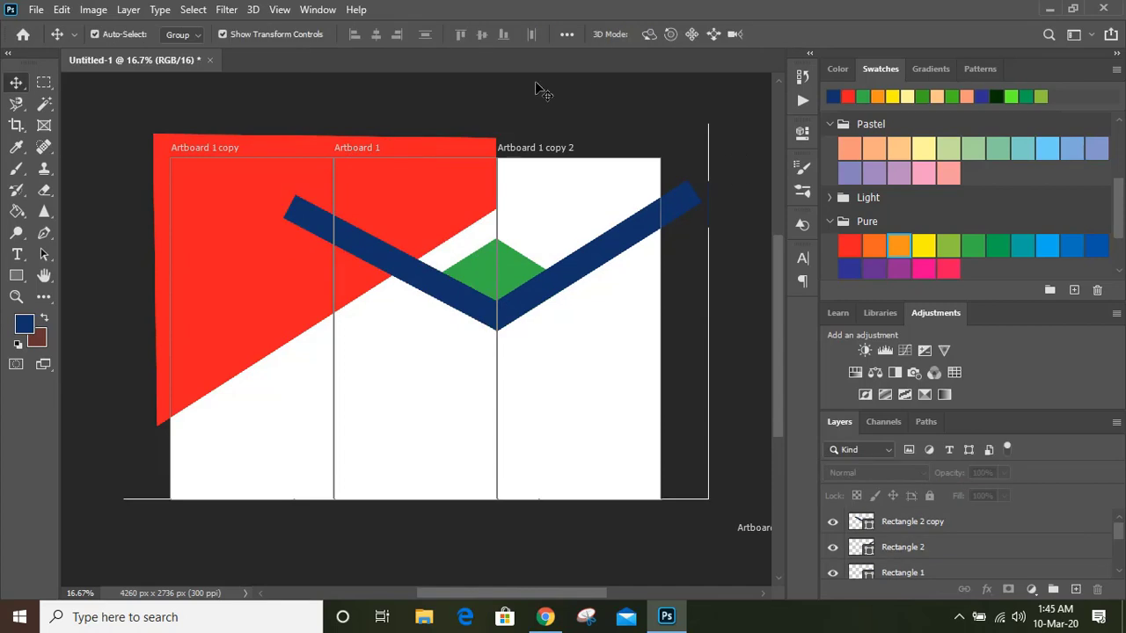
# Draw a closed Pen shape about 4089 × 2466 px across the bottom of the artboards, its curved upper edge rising to the right-hand blue bar.
pyautogui.click(44, 233)
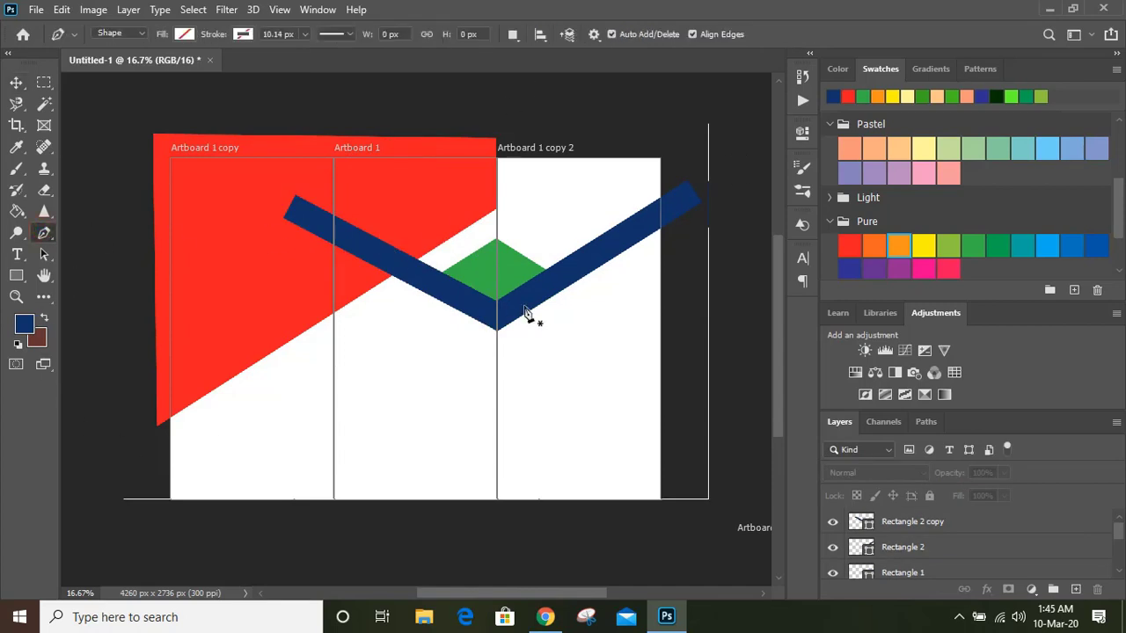
pyautogui.click(602, 261)
pyautogui.moveTo(497, 447); pyautogui.dragTo(291, 502)
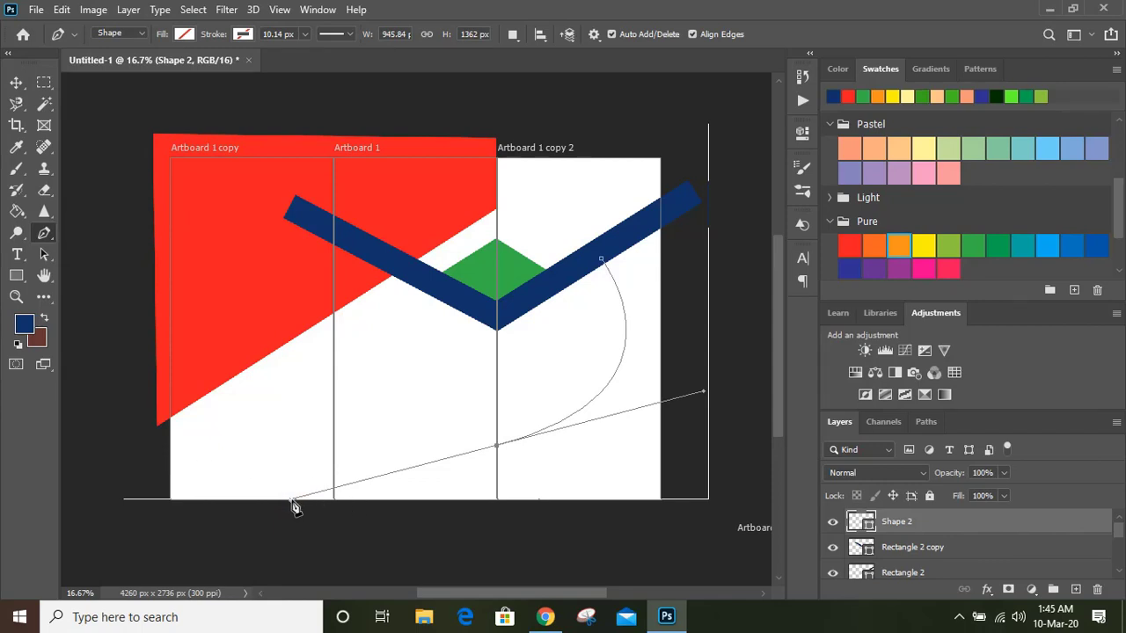
pyautogui.moveTo(293, 503); pyautogui.dragTo(324, 447)
pyautogui.click(331, 451)
pyautogui.moveTo(138, 538); pyautogui.dragTo(78, 563)
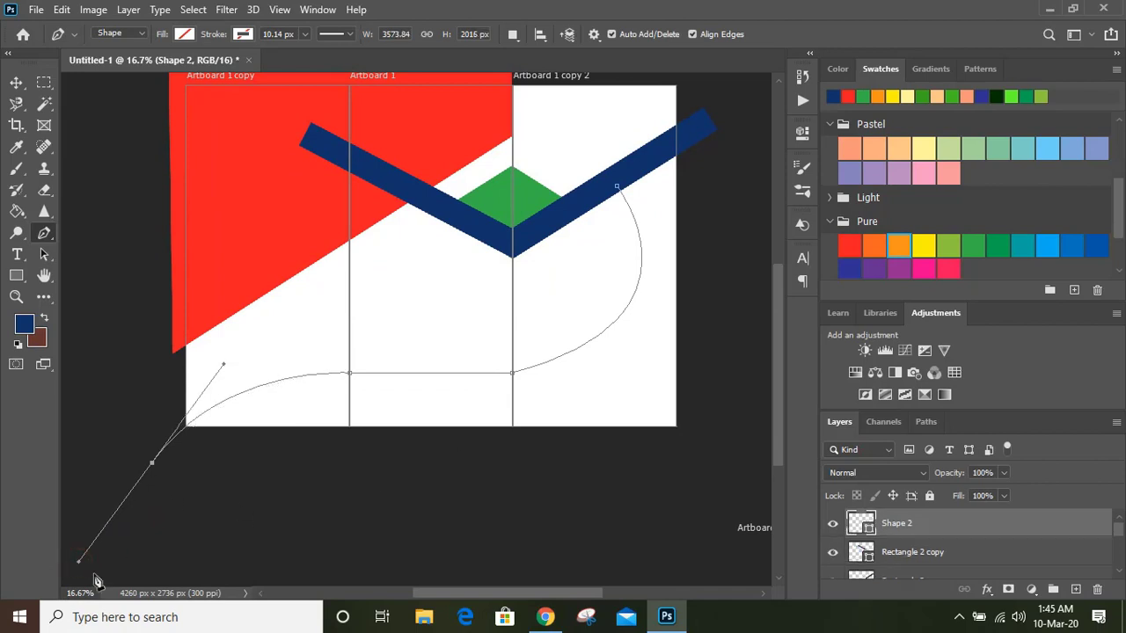
pyautogui.moveTo(78, 563); pyautogui.dragTo(352, 462)
pyautogui.click(696, 461)
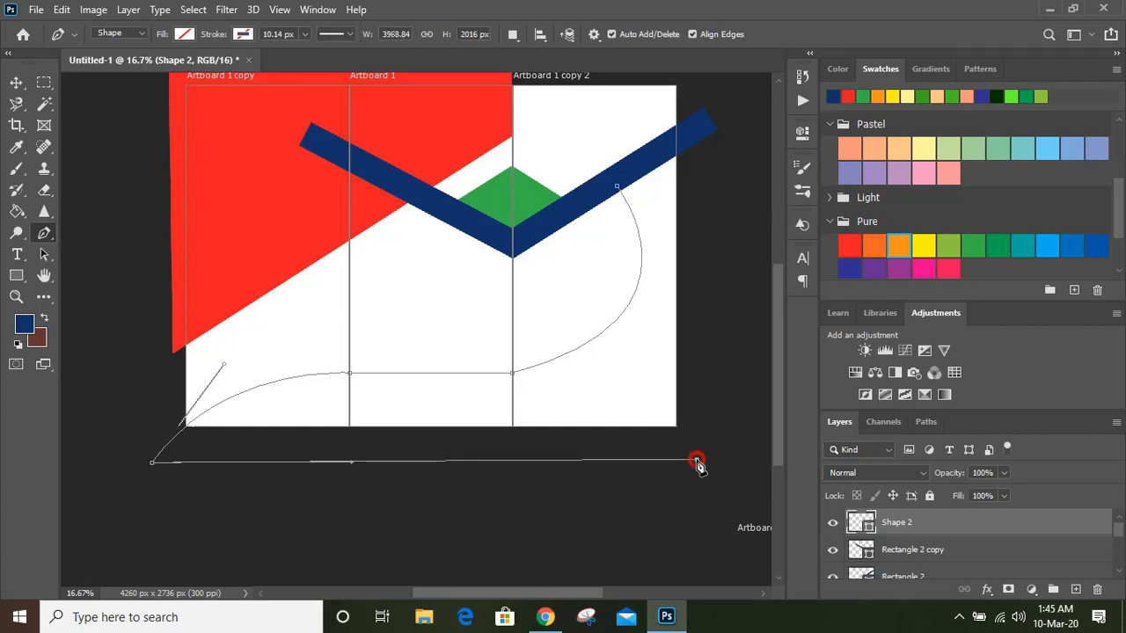
pyautogui.click(713, 288)
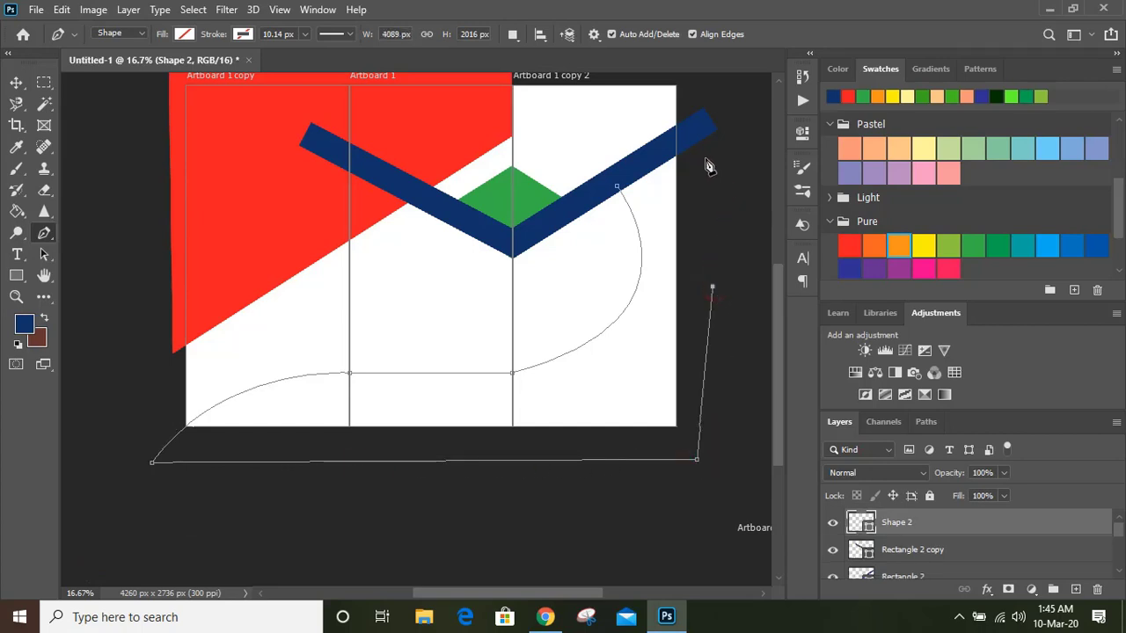
pyautogui.click(697, 125)
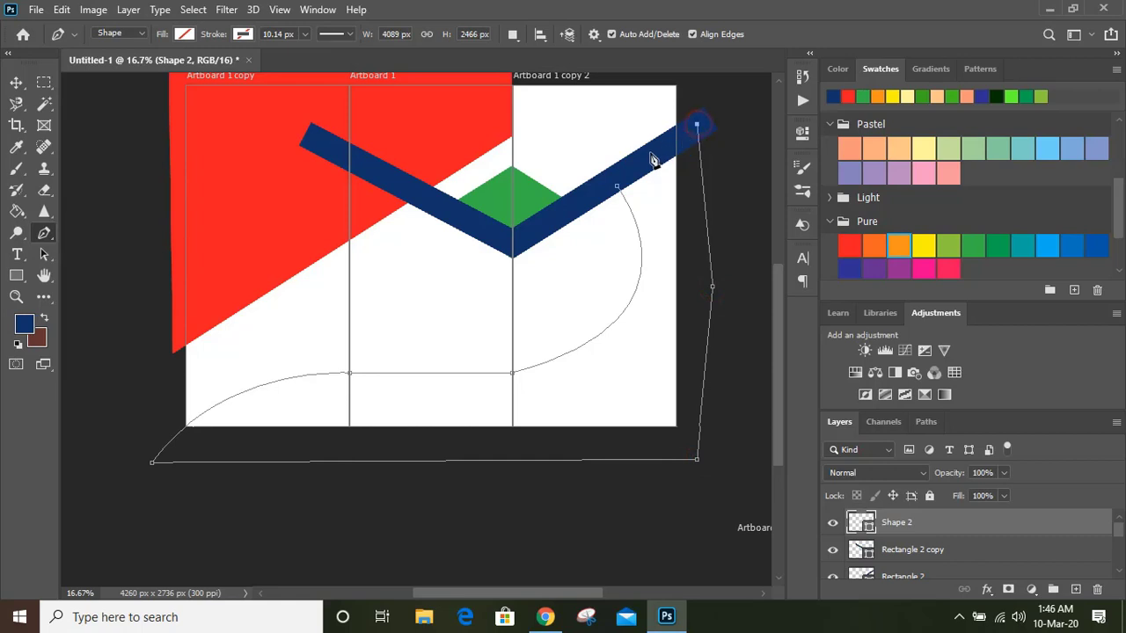
pyautogui.click(617, 187)
# Fill the curved pen shape with the pure green swatch and deselect it.
pyautogui.click(975, 245)
pyautogui.click(16, 84)
pyautogui.click(120, 185)
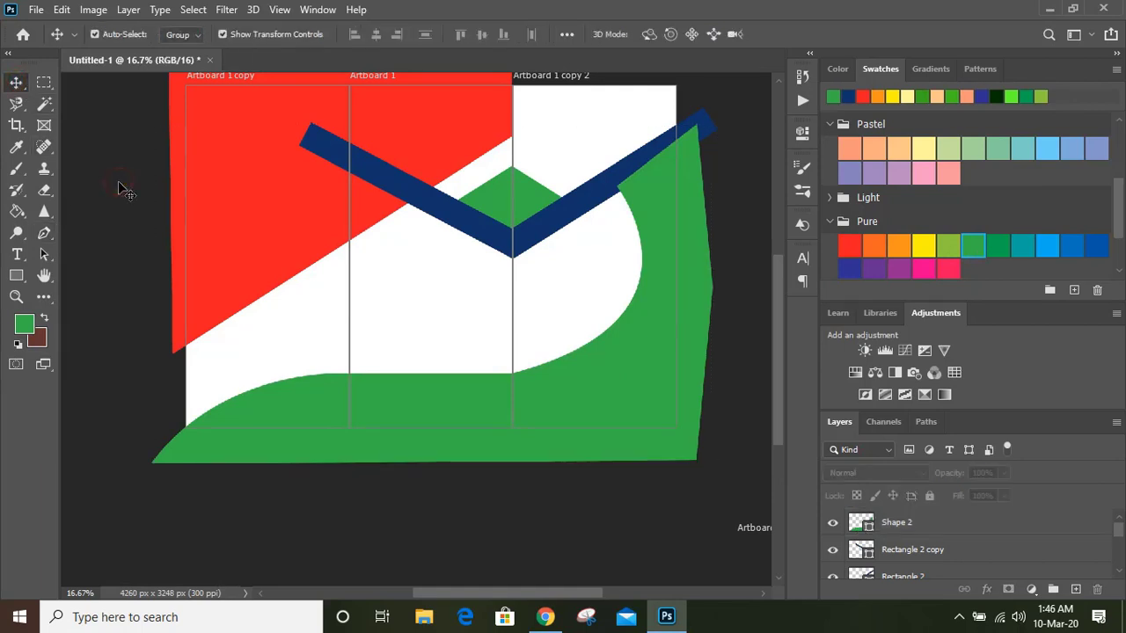
# Draw a thin, closed, wavy Pen band about 3598 × 1684 px just inside the green shape's curved upper edge.
pyautogui.scroll(1, 128, 176)
pyautogui.click(44, 234)
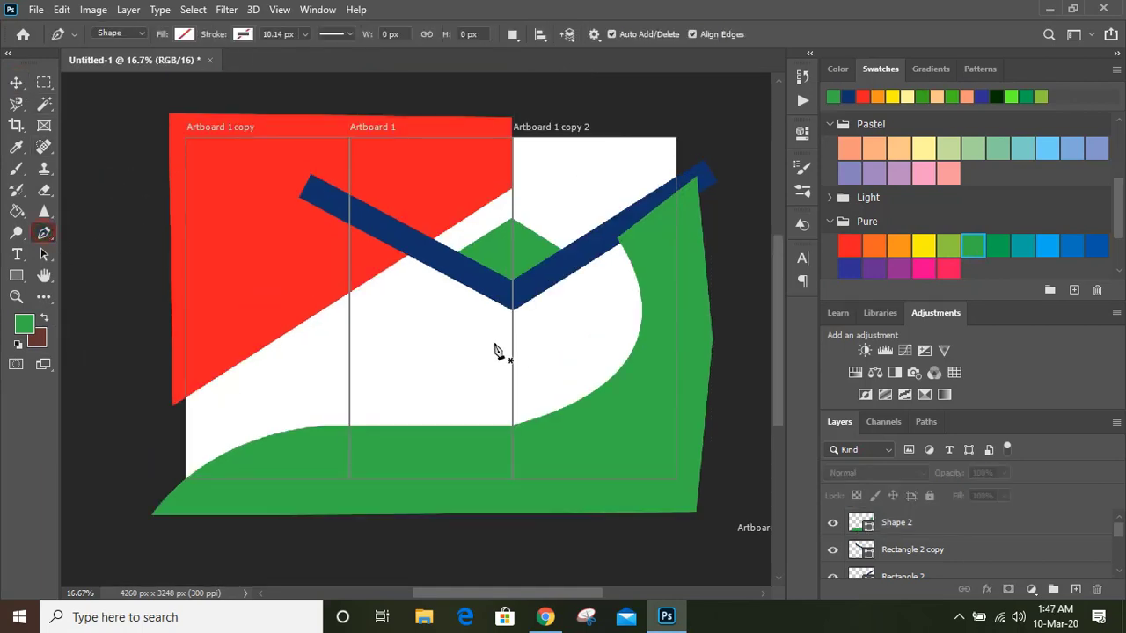
pyautogui.click(645, 285)
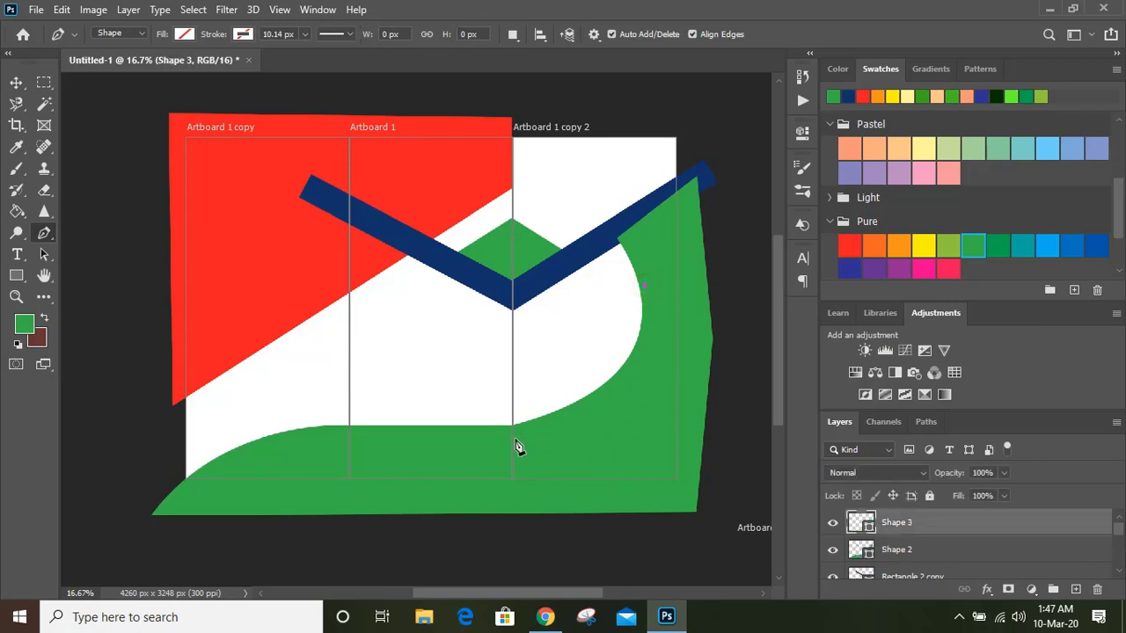
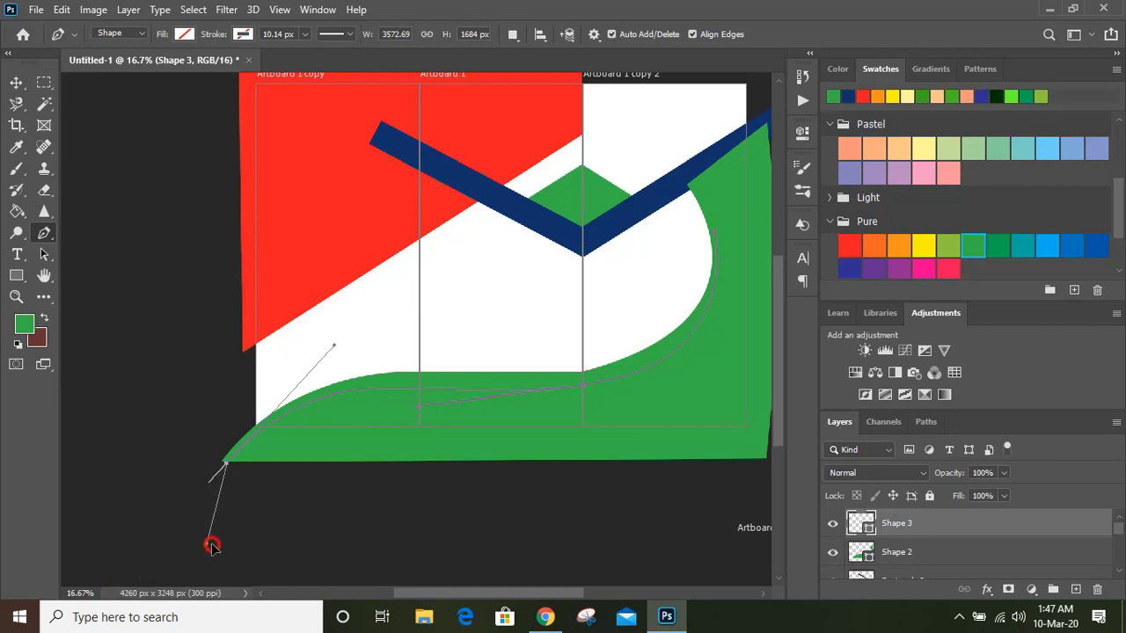
pyautogui.click(356, 405)
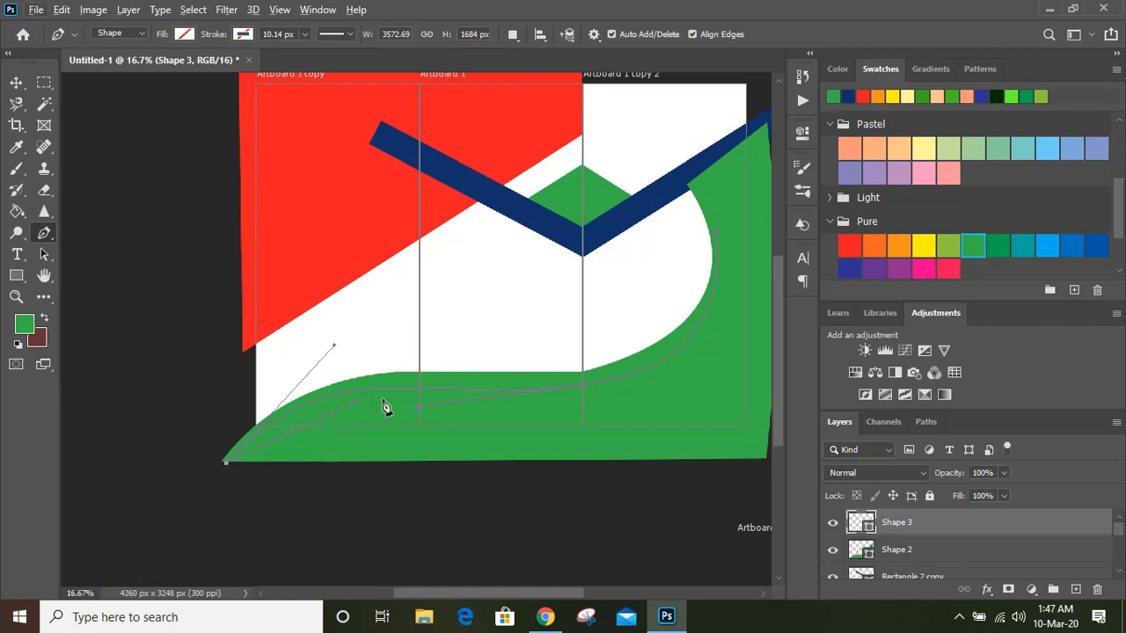
pyautogui.click(422, 402)
pyautogui.moveTo(304, 425); pyautogui.dragTo(276, 438)
pyautogui.click(427, 399)
pyautogui.click(452, 400)
pyautogui.hscroll(2, 692, 473)
pyautogui.scroll(1, 691, 472)
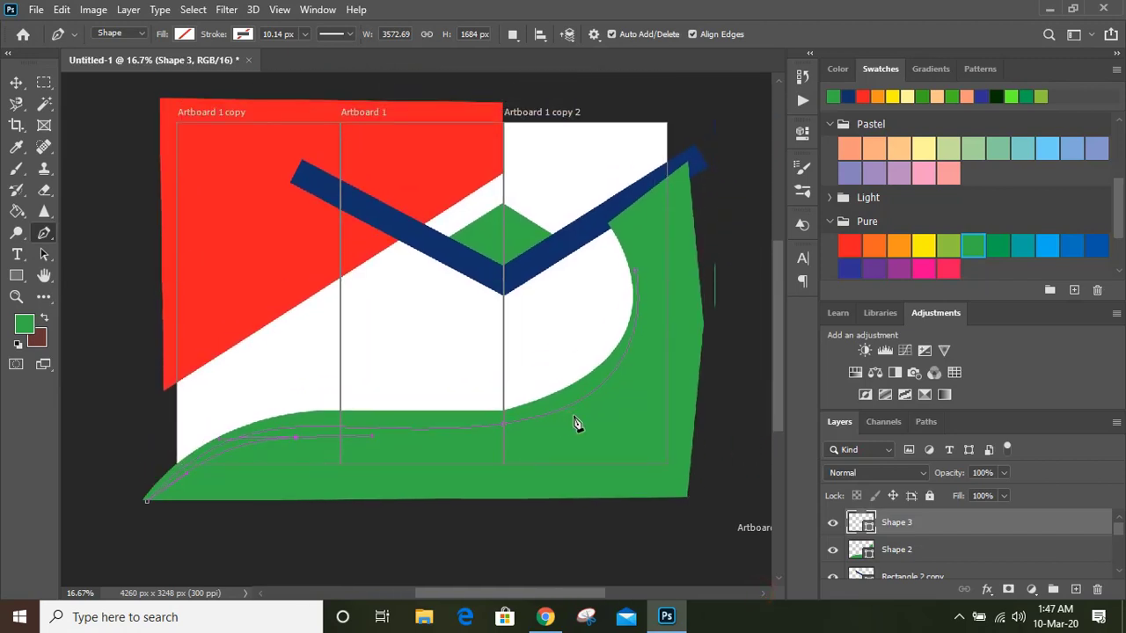
pyautogui.moveTo(635, 387); pyautogui.dragTo(652, 380)
pyautogui.scroll(1, 653, 276)
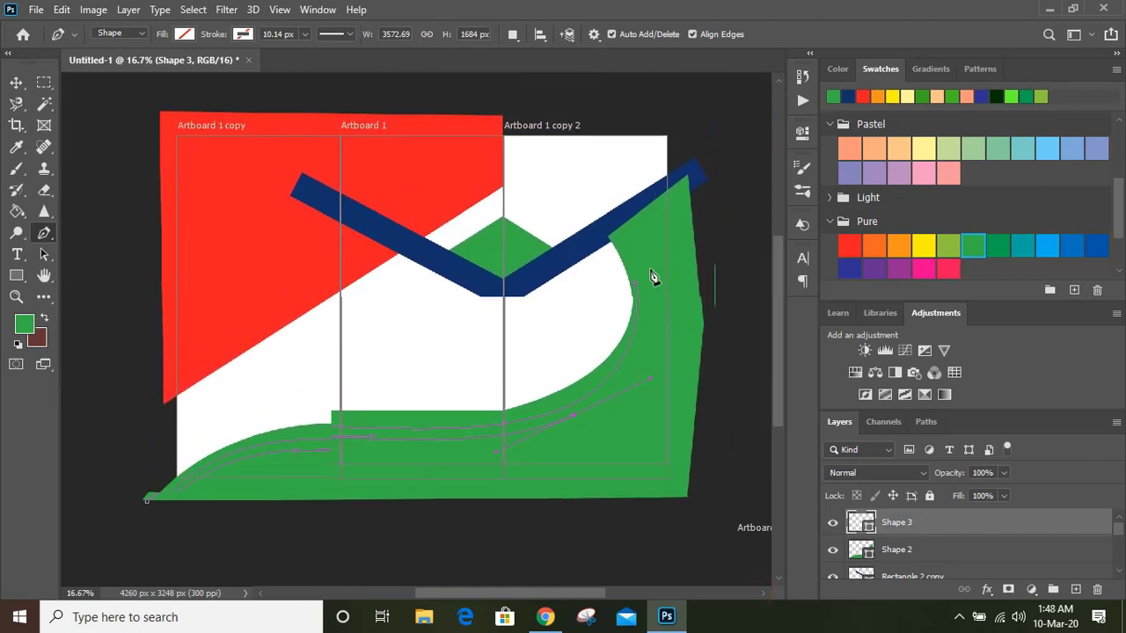
pyautogui.moveTo(622, 260); pyautogui.dragTo(621, 253)
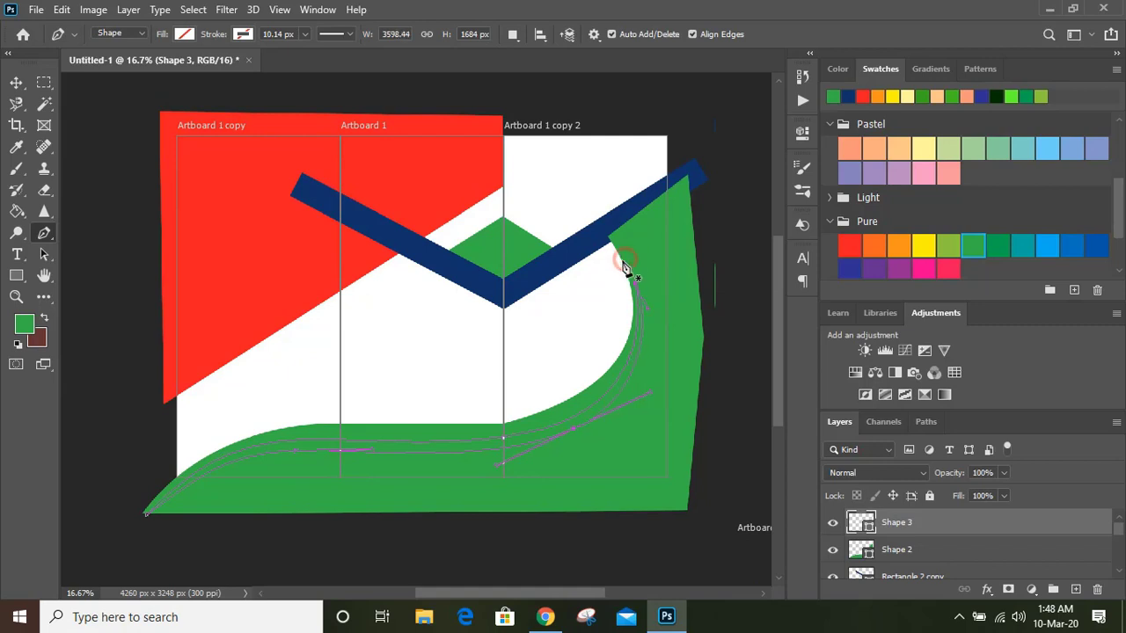
# Fill the thin wavy band with very dark green and deselect it.
pyautogui.click(185, 35)
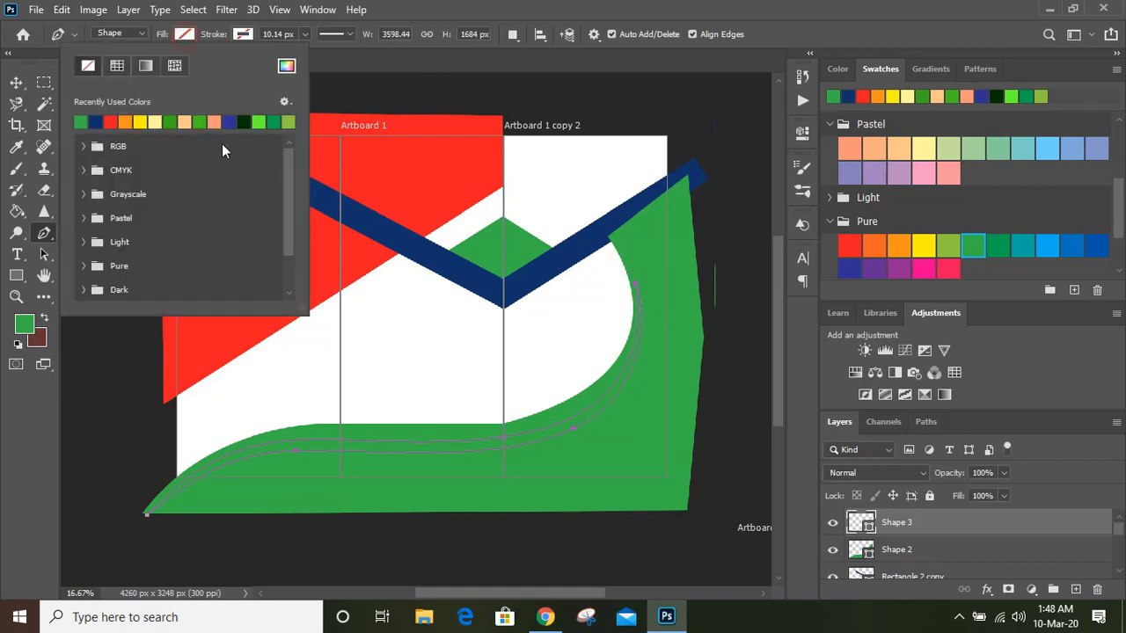
pyautogui.click(245, 122)
pyautogui.click(16, 82)
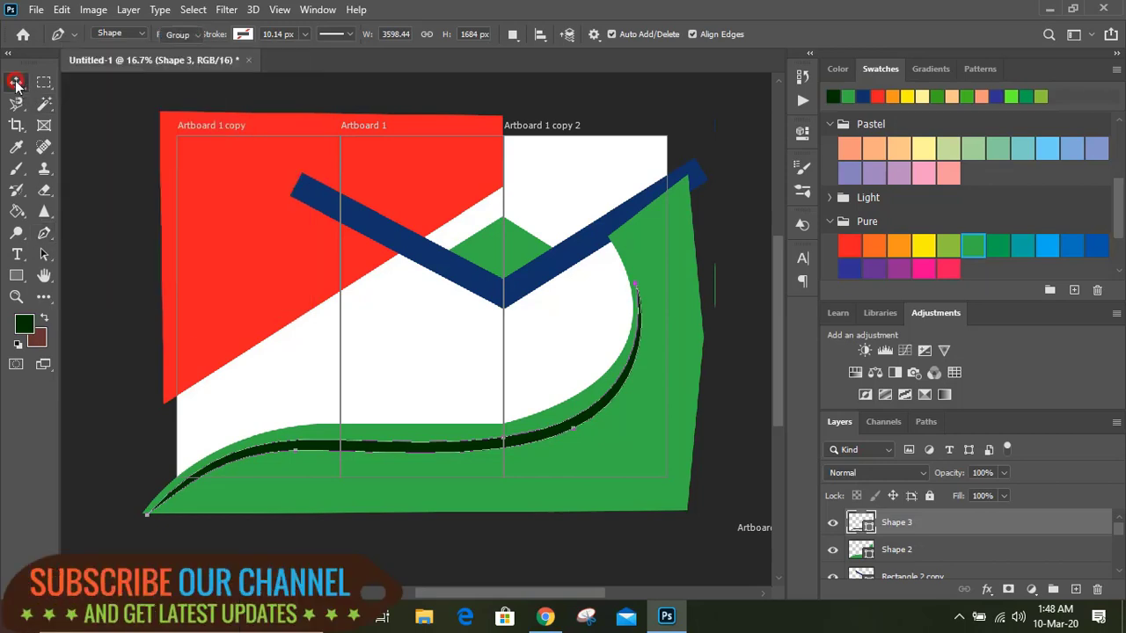
pyautogui.click(728, 379)
# Trace the lower edge of a new Pen shape from the right-hand blue bar along the dark green band to the green shape's lower-left tip.
pyautogui.scroll(-1, 668, 299)
pyautogui.press('p')
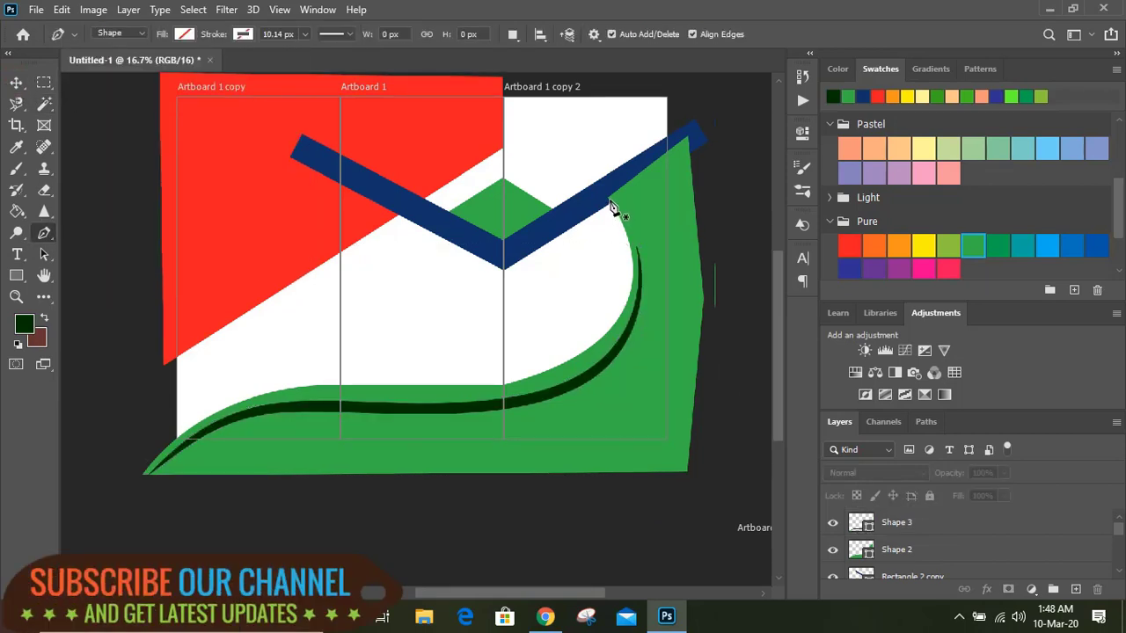
pyautogui.click(610, 201)
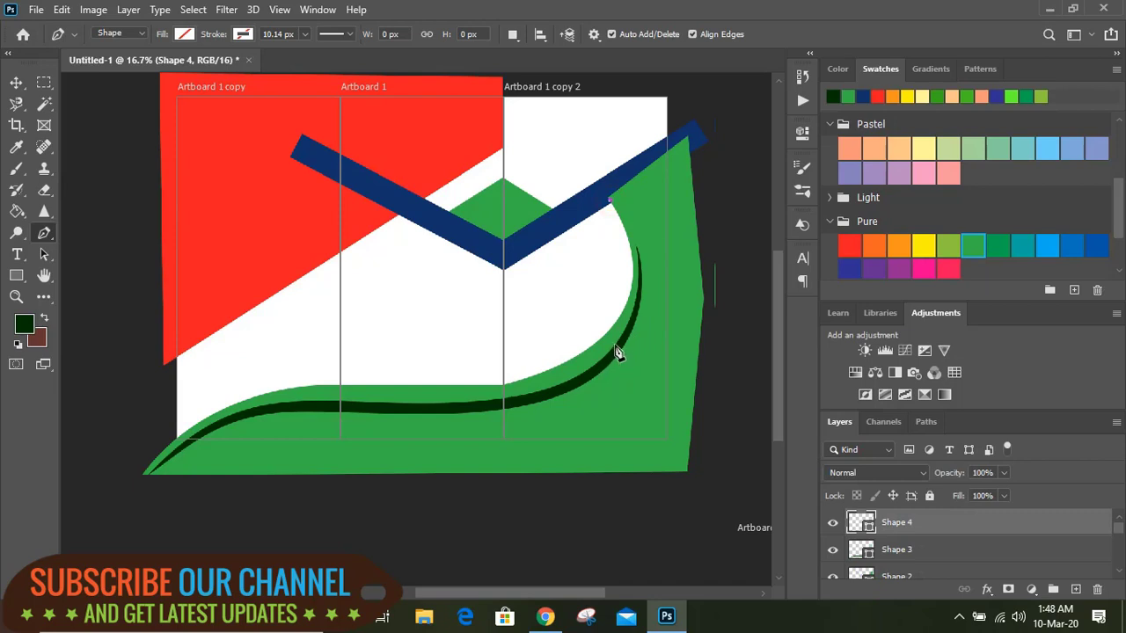
pyautogui.moveTo(615, 347); pyautogui.dragTo(566, 409)
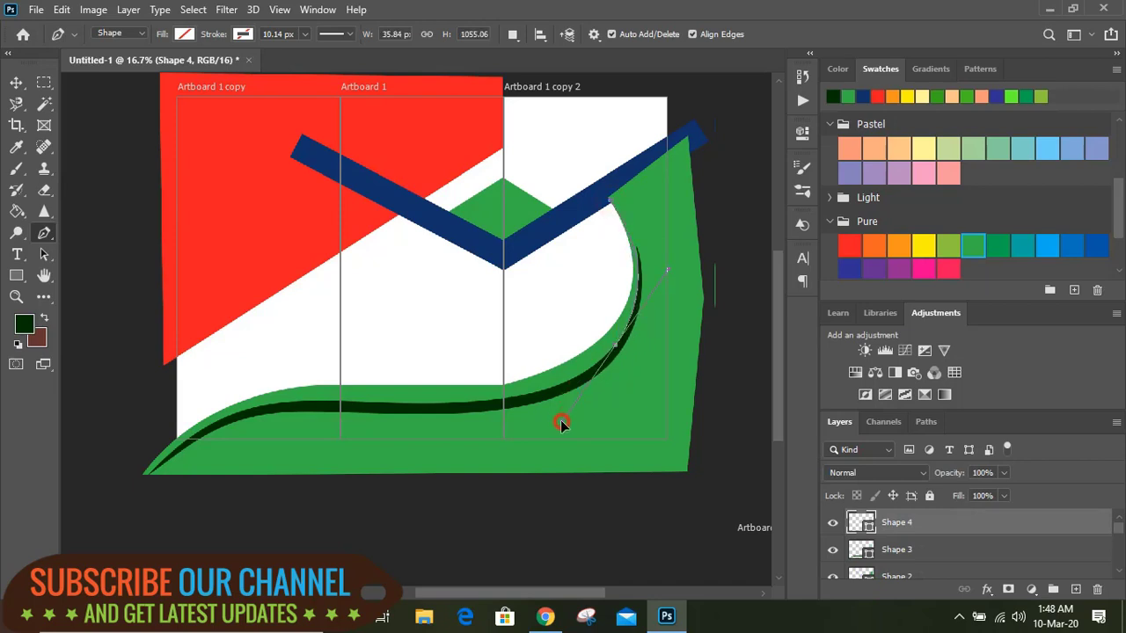
pyautogui.hotkey('ctrl', '+')
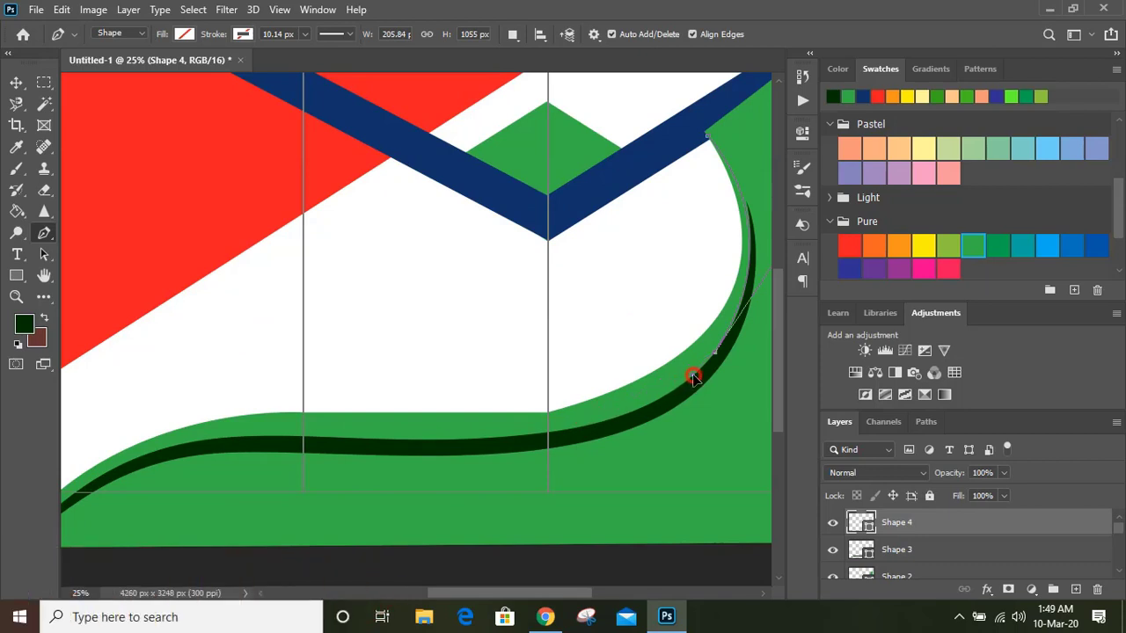
pyautogui.moveTo(548, 433); pyautogui.dragTo(514, 437)
pyautogui.moveTo(304, 438); pyautogui.dragTo(184, 428)
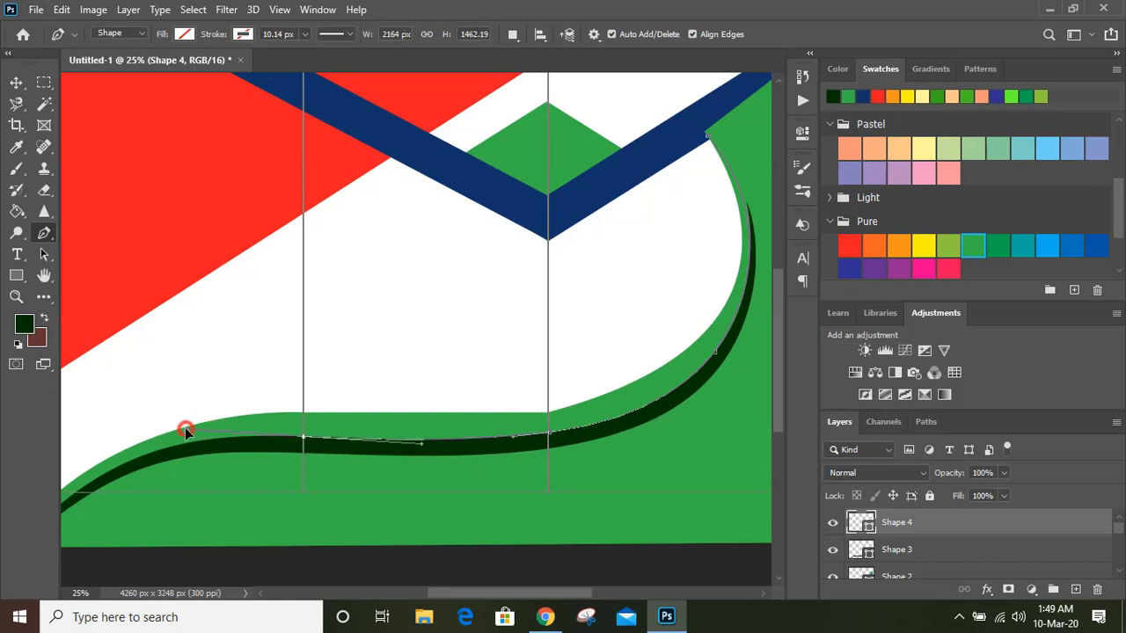
pyautogui.click(260, 593)
pyautogui.click(261, 593)
pyautogui.scroll(-1, 261, 594)
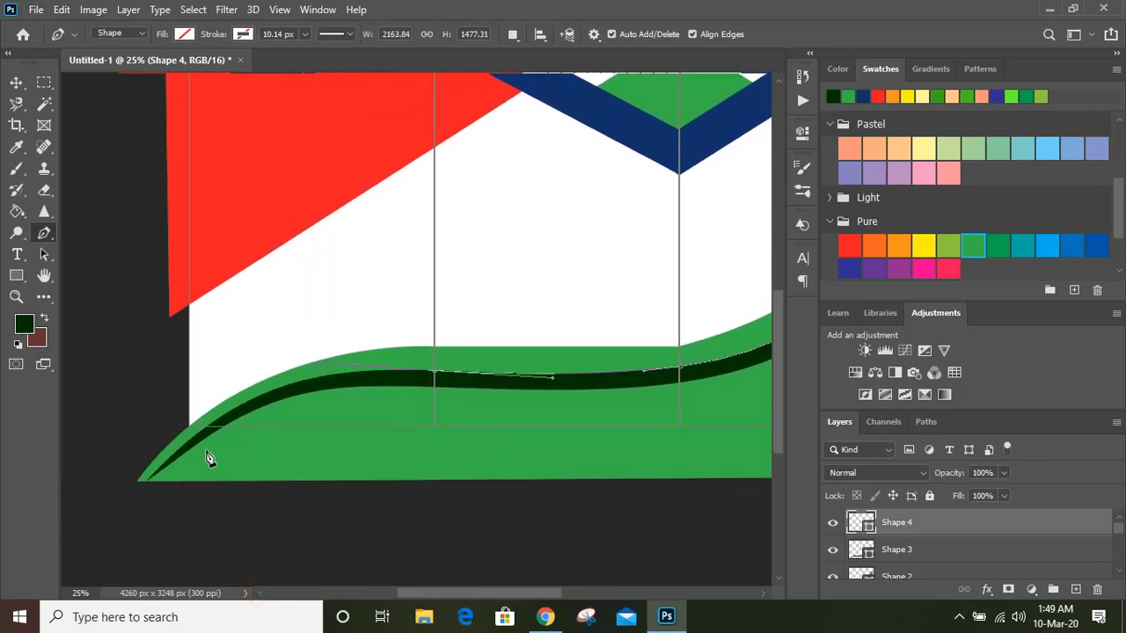
pyautogui.moveTo(141, 486); pyautogui.dragTo(216, 410)
# Trace the upper edge just above the green curve back to the blue bar, closing the band at about 3356 × 1806 px.
pyautogui.moveTo(382, 349); pyautogui.dragTo(487, 336)
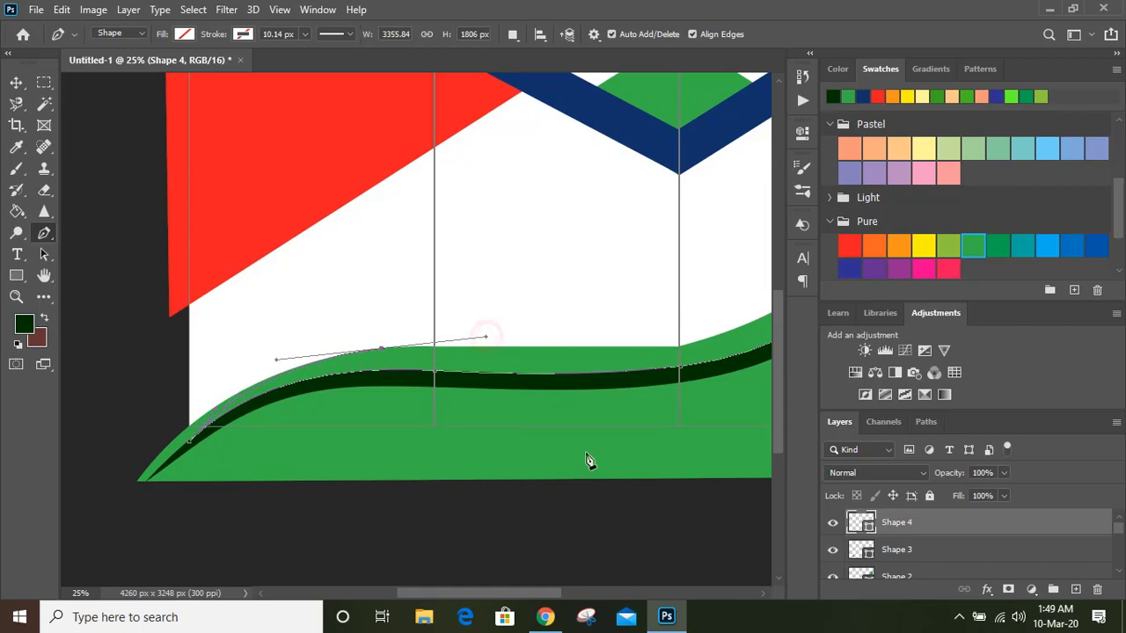
pyautogui.click(762, 593)
pyautogui.hscroll(4, 683, 485)
pyautogui.scroll(2, 616, 422)
pyautogui.moveTo(571, 377); pyautogui.dragTo(669, 339)
pyautogui.click(761, 593)
pyautogui.scroll(4, 703, 387)
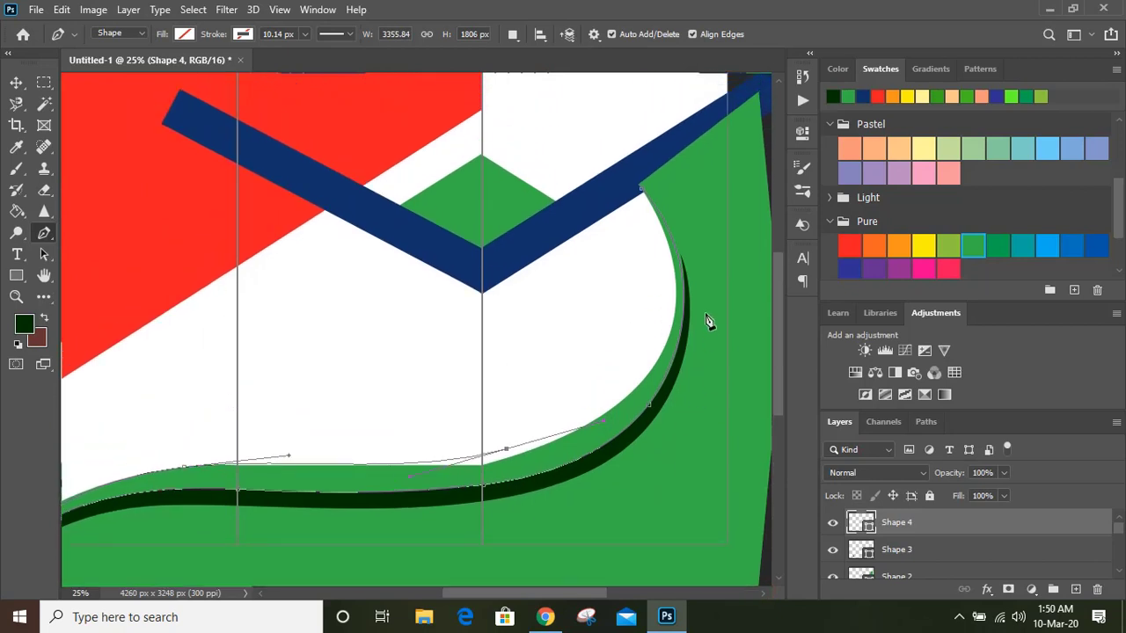
pyautogui.moveTo(645, 187); pyautogui.dragTo(558, 101)
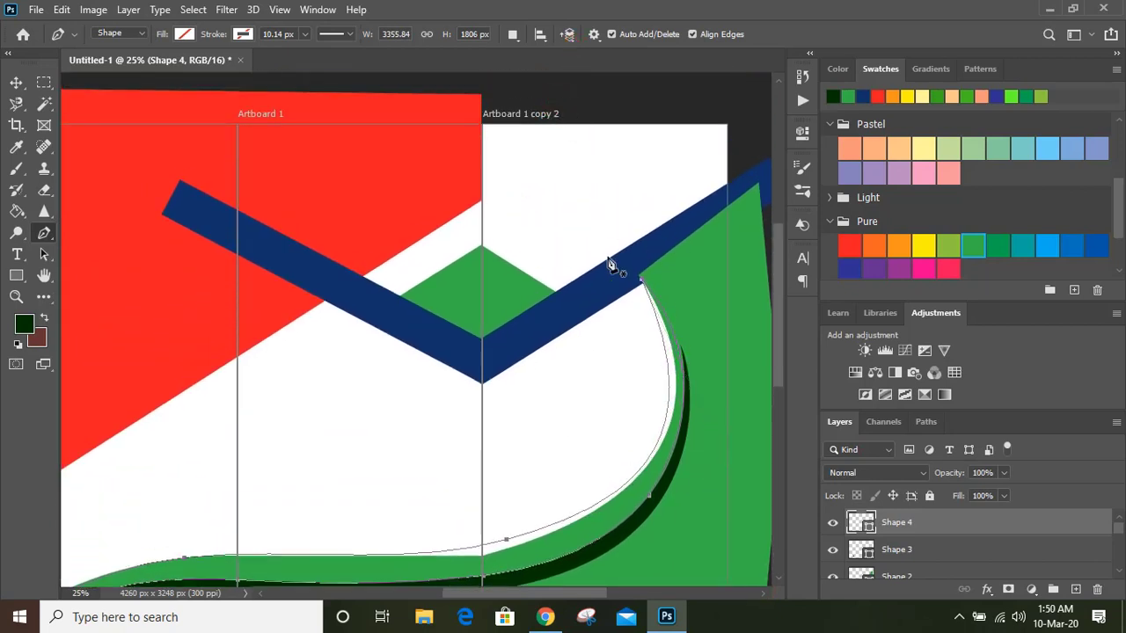
# Fill the new curved band with bright green from the recently used colours and deselect it.
pyautogui.click(183, 33)
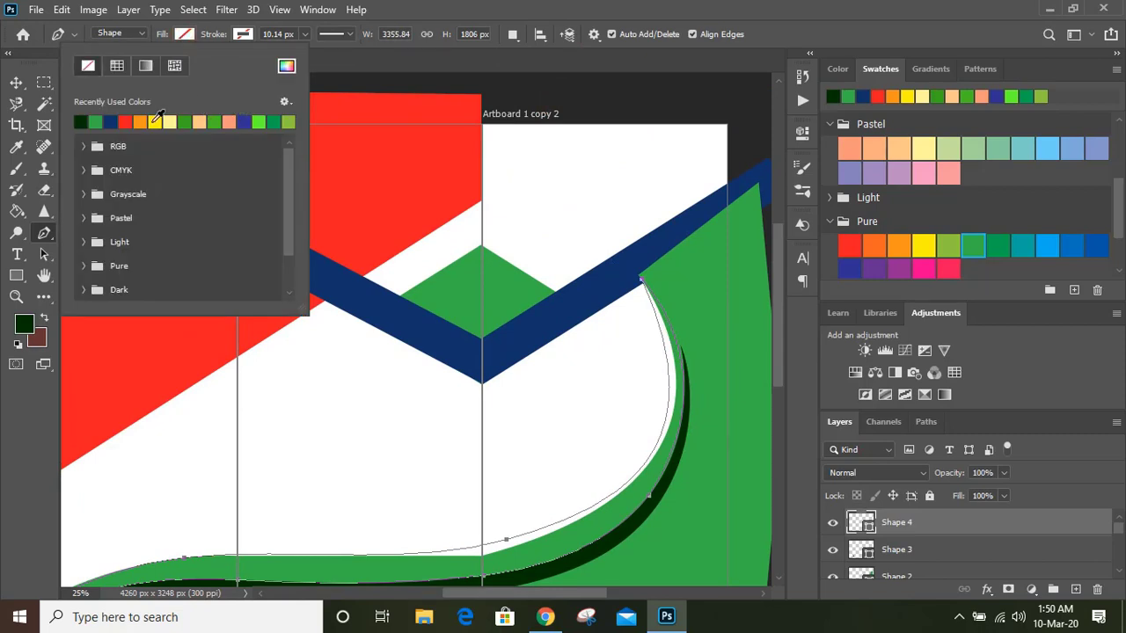
pyautogui.click(95, 121)
pyautogui.click(274, 120)
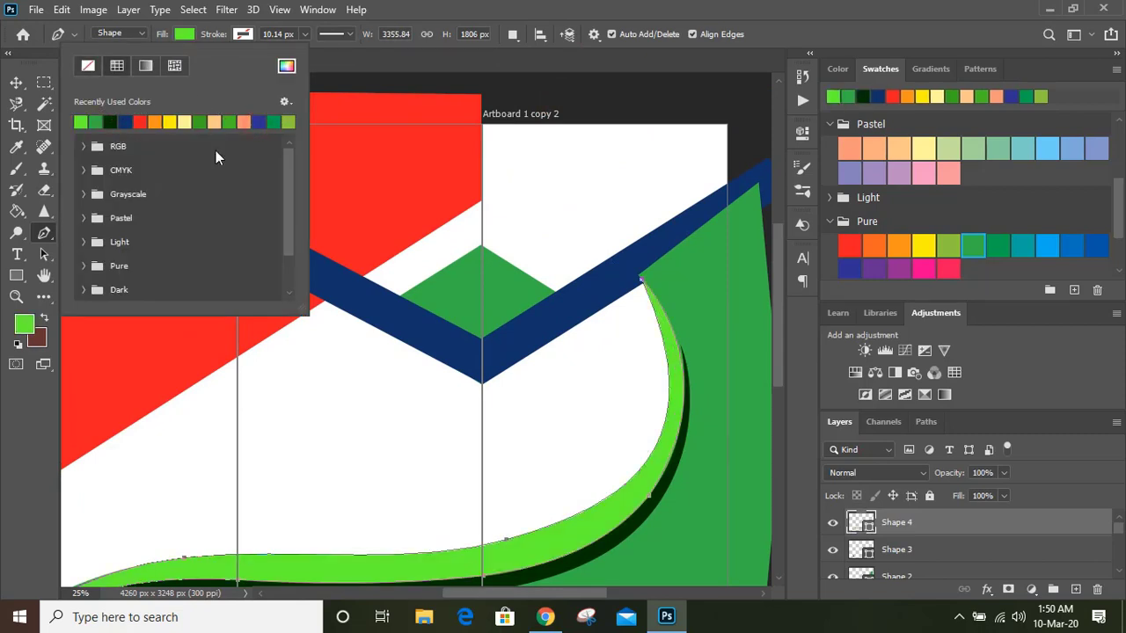
pyautogui.click(16, 82)
pyautogui.click(15, 81)
pyautogui.click(608, 146)
# Draw a closed Pen shape about 2136 × 1516 px covering the white area between the blue bars and the bright green curve.
pyautogui.press('p')
pyautogui.scroll(-1, 378, 258)
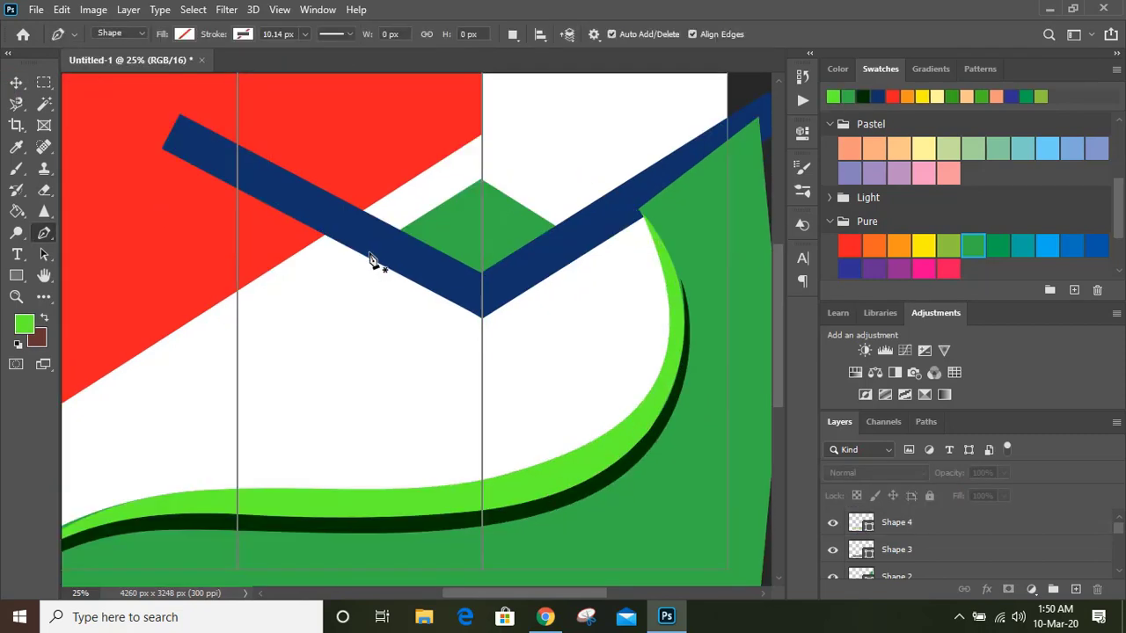
pyautogui.click(366, 255)
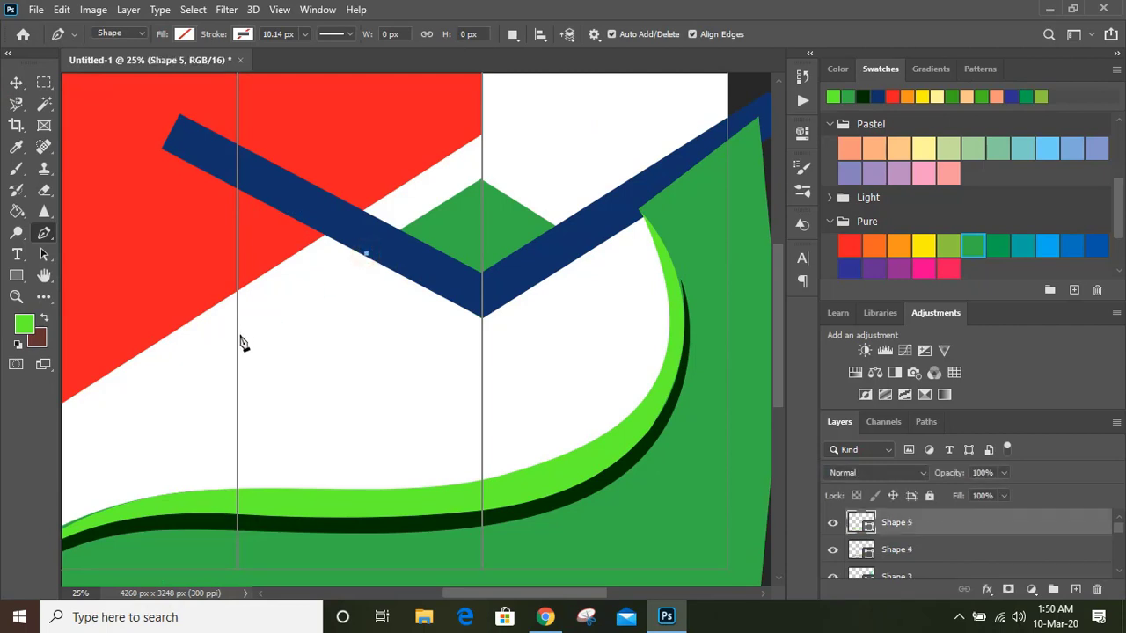
pyautogui.click(237, 343)
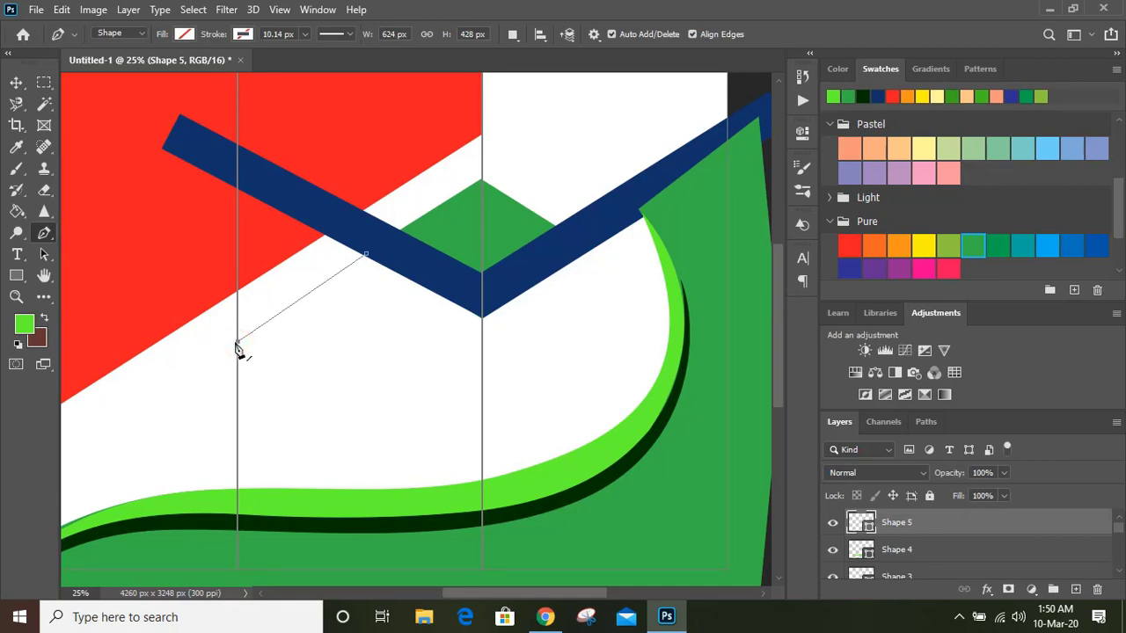
pyautogui.click(238, 495)
pyautogui.hotkey('ctrl', 'z')
pyautogui.click(238, 500)
pyautogui.click(483, 495)
pyautogui.click(646, 423)
pyautogui.click(675, 350)
pyautogui.click(678, 286)
pyautogui.click(648, 189)
pyautogui.click(591, 237)
pyautogui.click(496, 291)
pyautogui.click(440, 279)
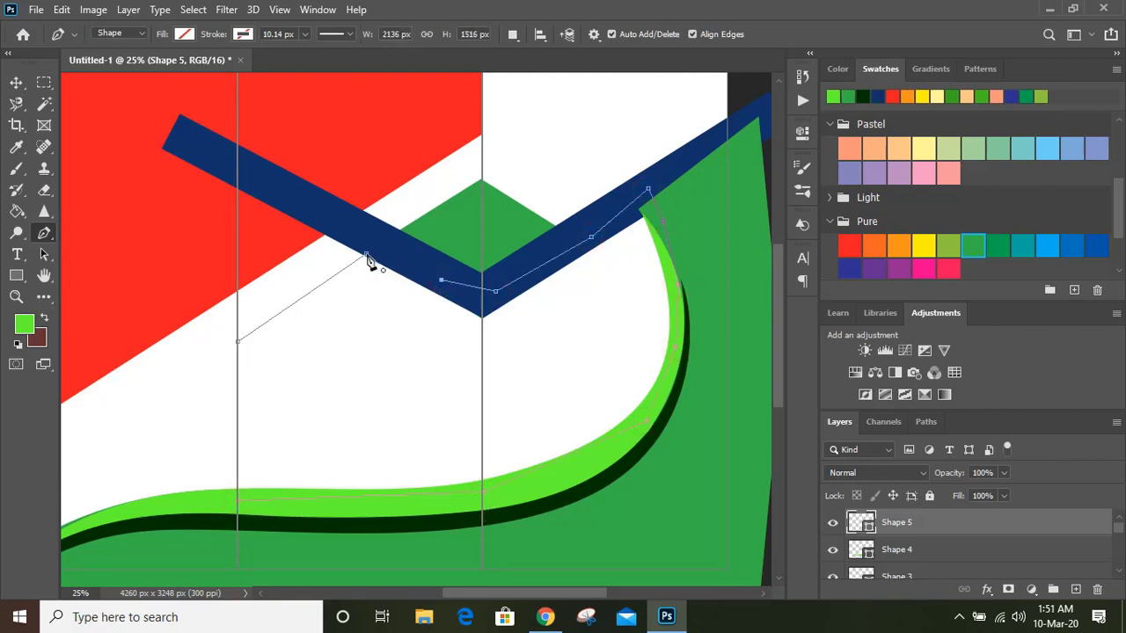
pyautogui.click(365, 254)
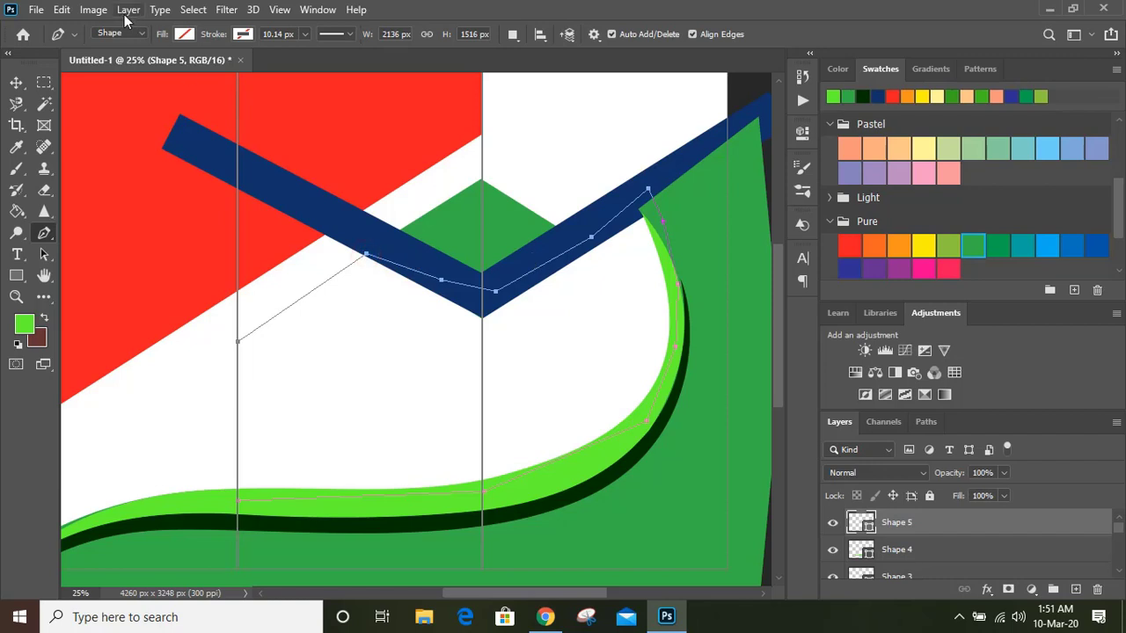
# Fill the shape between the blue bars and the green curve with yellow and deselect it.
pyautogui.click(186, 34)
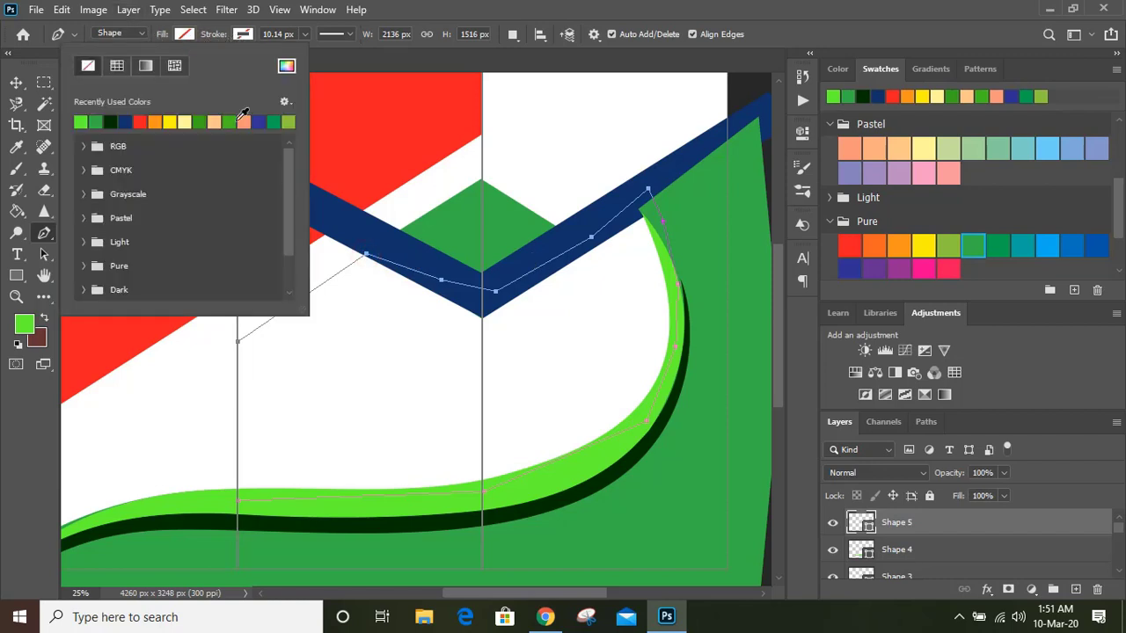
pyautogui.click(179, 122)
pyautogui.press('Return')
pyautogui.press('v')
pyautogui.hotkey('ctrl', '-')
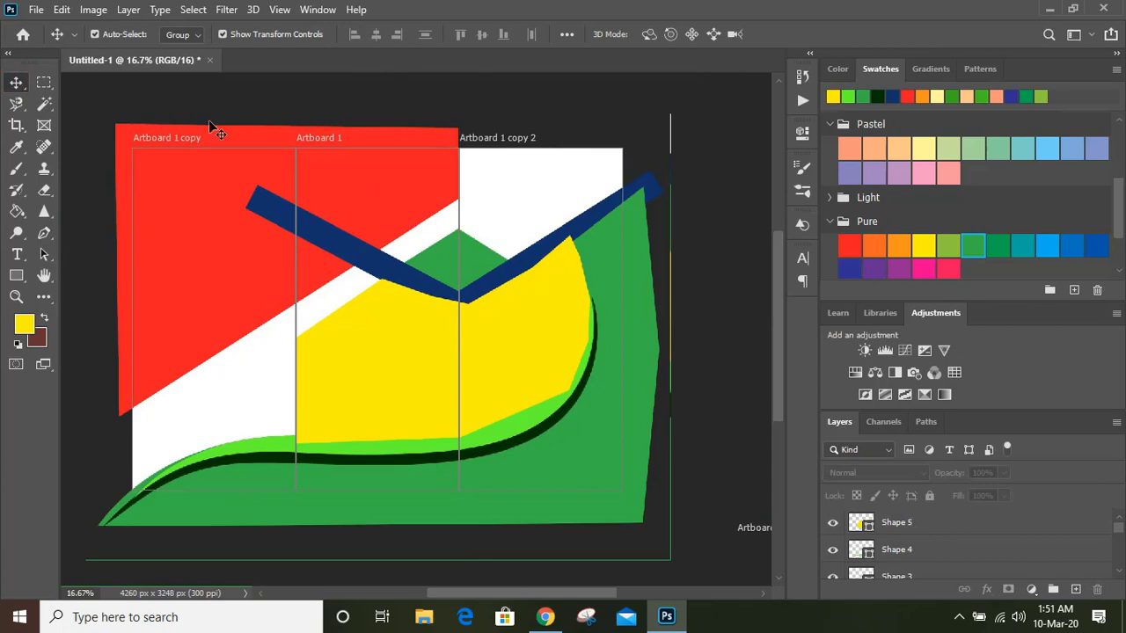
# Open the image files 1.jpg and 2.jpg together.
pyautogui.click(36, 9)
pyautogui.click(44, 43)
pyautogui.moveTo(289, 217); pyautogui.dragTo(151, 87)
pyautogui.click(974, 572)
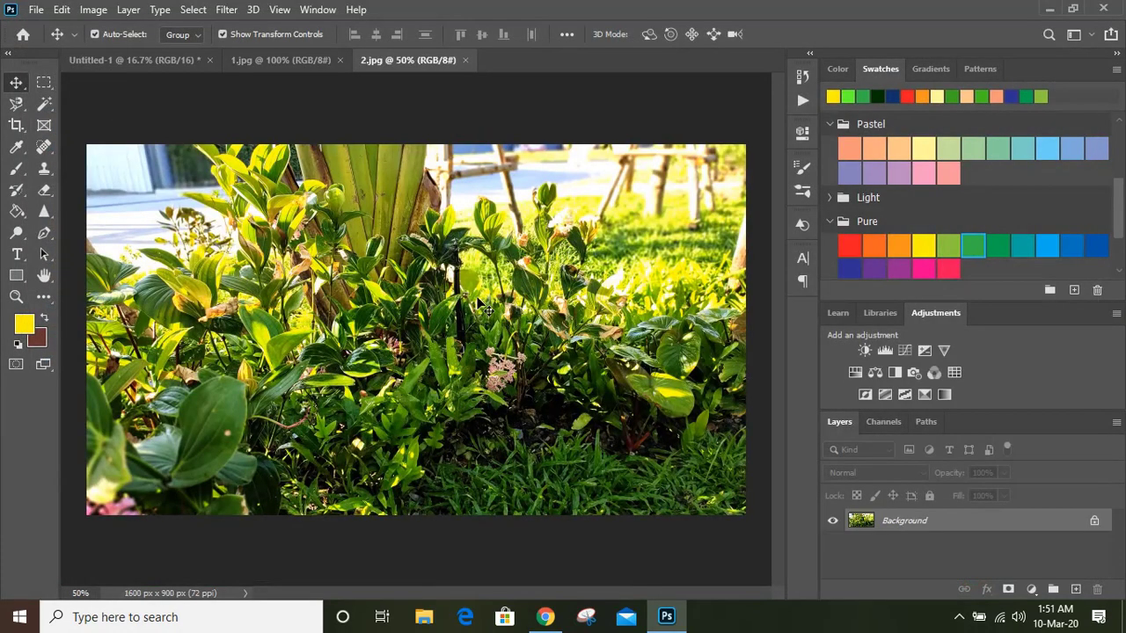
# Copy the photos from 2.jpg and 1.jpg into the brochure document, accepting the different bit depth.
pyautogui.moveTo(494, 302); pyautogui.dragTo(513, 373)
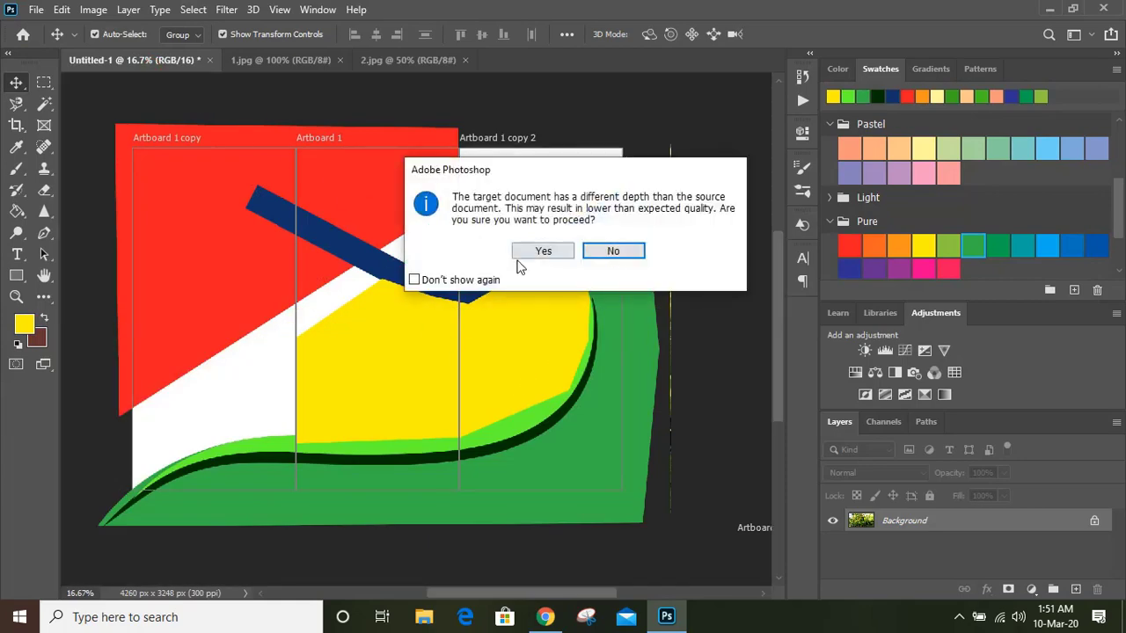
pyautogui.click(544, 252)
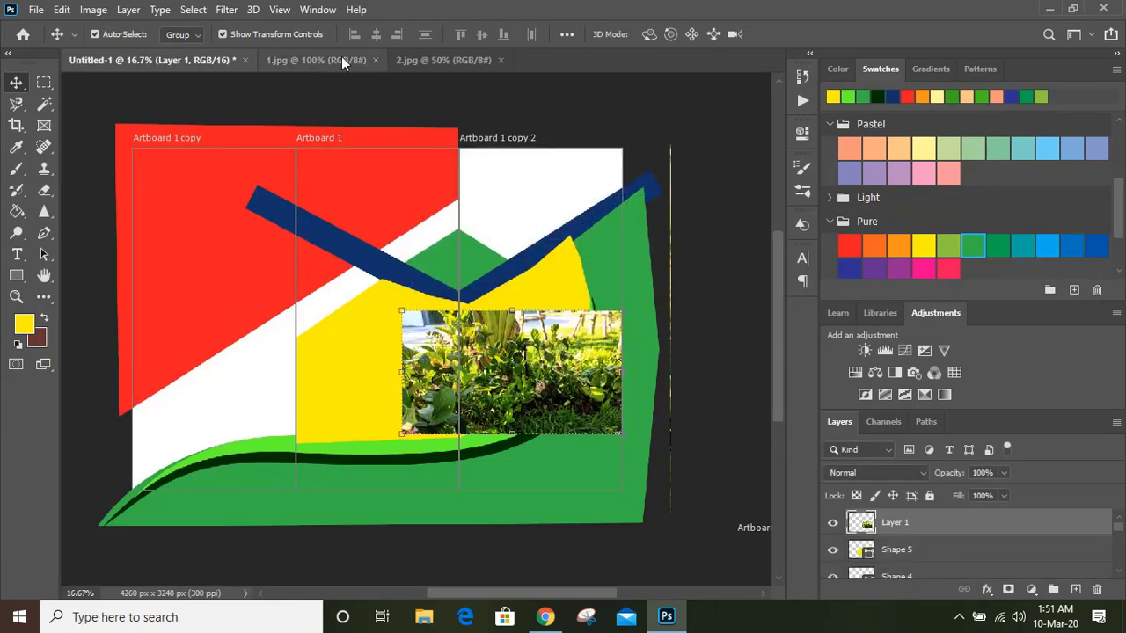
pyautogui.click(341, 57)
pyautogui.moveTo(466, 356); pyautogui.dragTo(150, 113)
pyautogui.click(543, 252)
# Move the garden photo over the yellow shape, scale it to about 176% to cover the shape, and apply the transform.
pyautogui.scroll(-1, 694, 372)
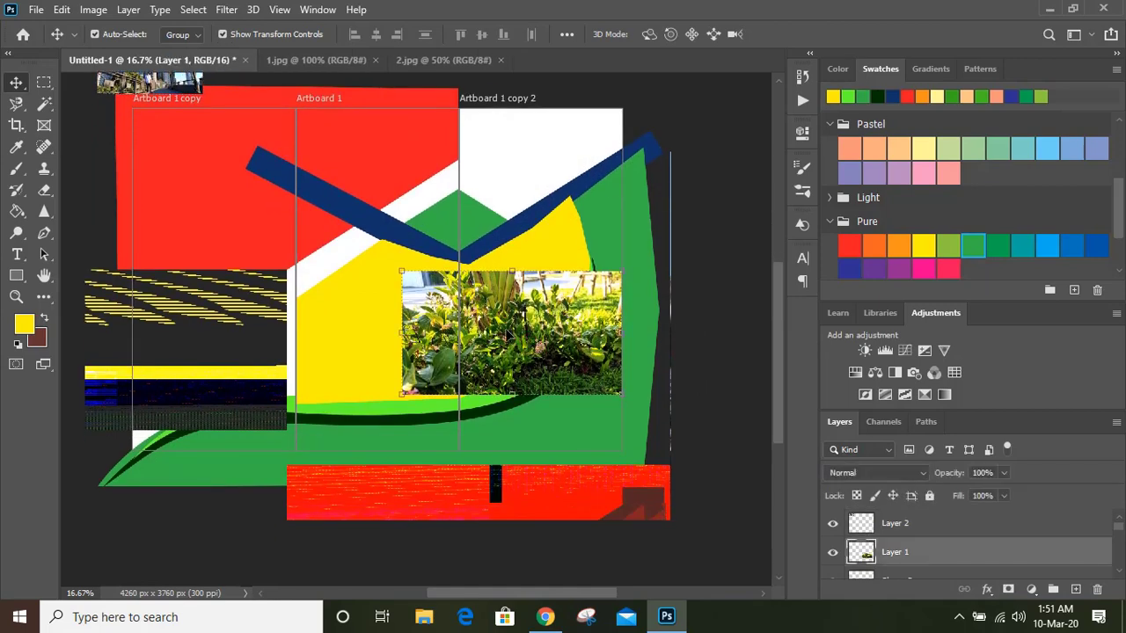
pyautogui.moveTo(505, 329); pyautogui.dragTo(424, 321)
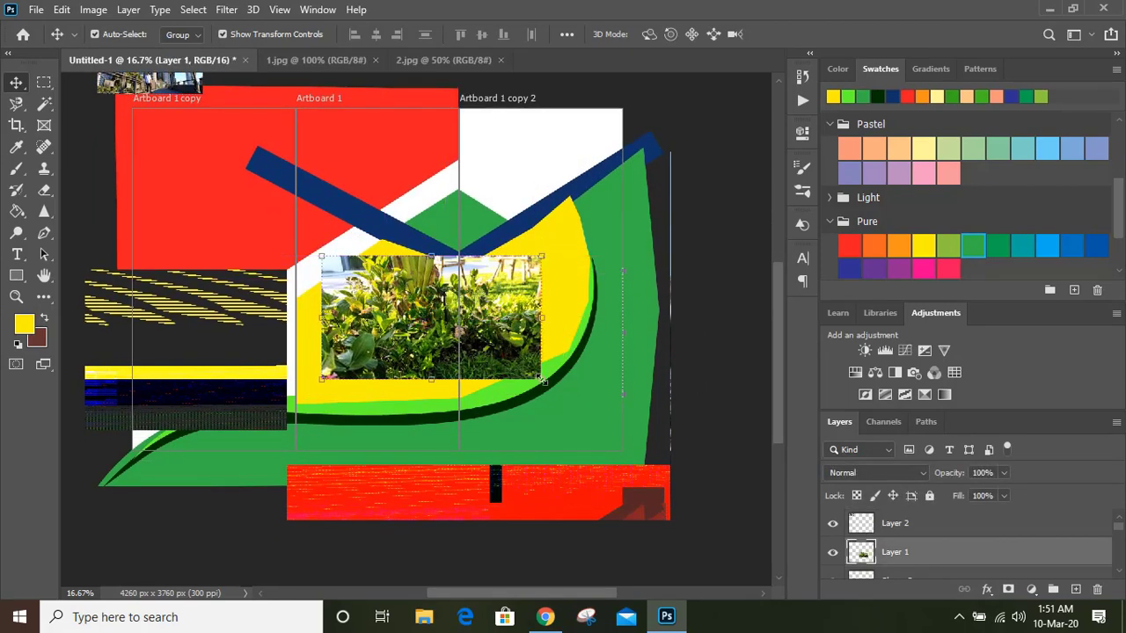
pyautogui.moveTo(543, 382); pyautogui.dragTo(669, 467)
pyautogui.moveTo(581, 343); pyautogui.dragTo(521, 300)
pyautogui.moveTo(614, 213); pyautogui.dragTo(633, 176)
pyautogui.moveTo(447, 194); pyautogui.dragTo(449, 195)
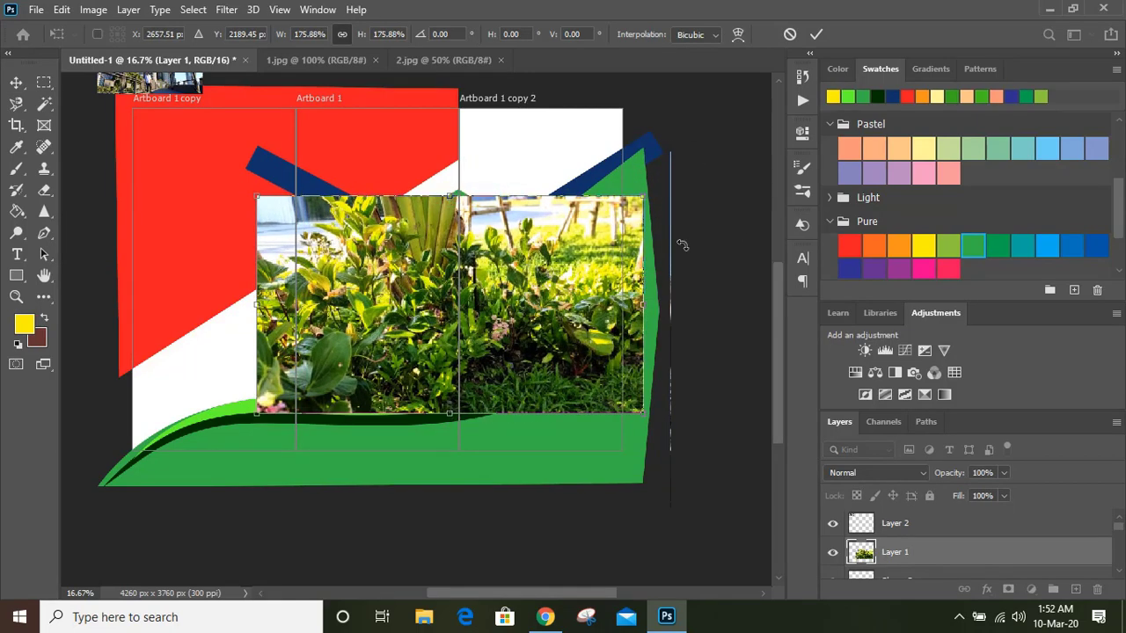
pyautogui.click(815, 36)
pyautogui.click(736, 369)
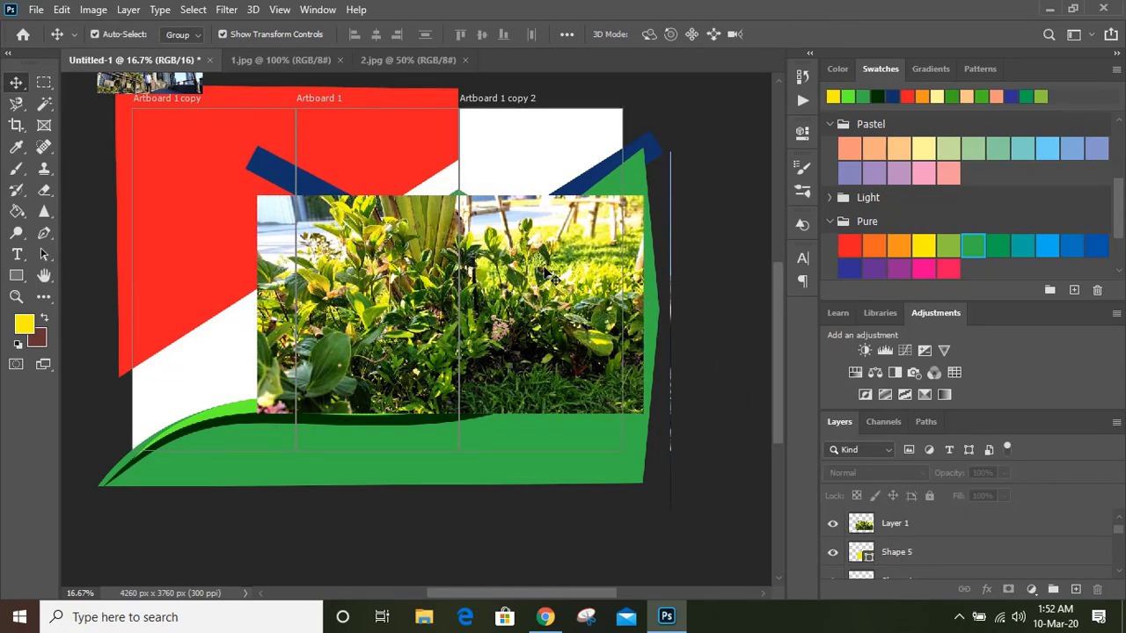
# Clip the garden photo to the yellow shape with a clipping mask.
pyautogui.click(547, 275)
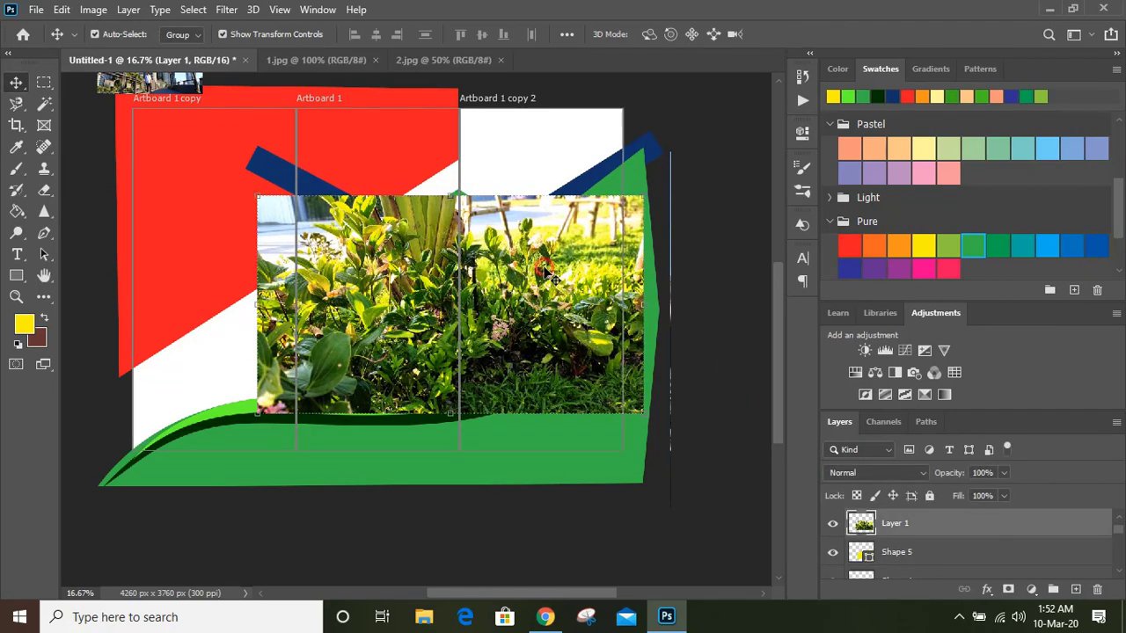
pyautogui.rightClick(984, 524)
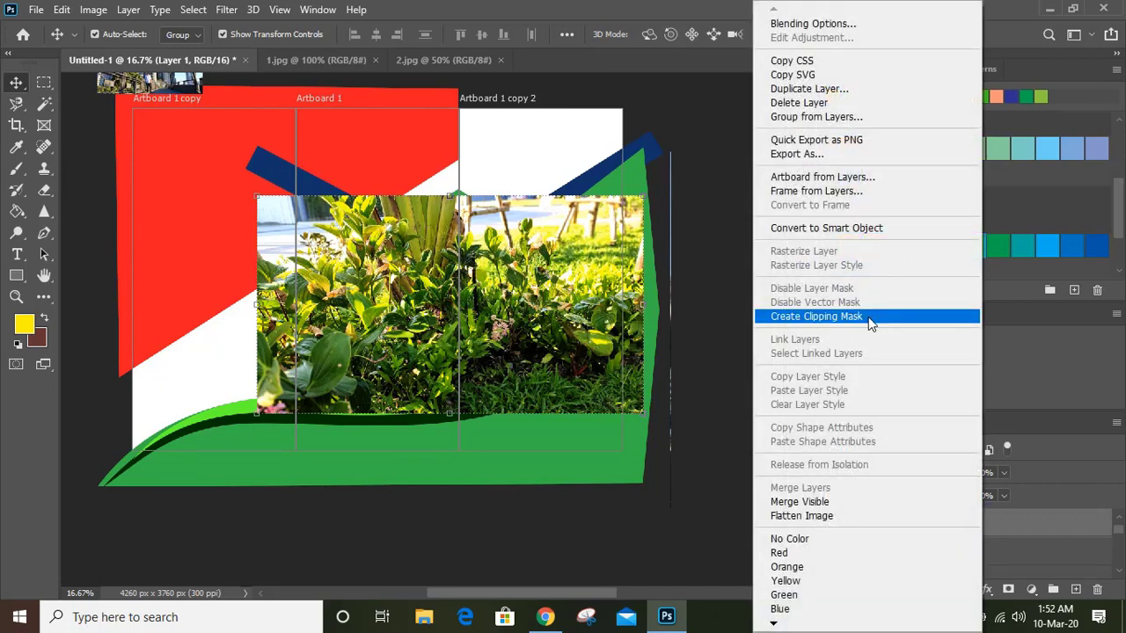
pyautogui.click(868, 319)
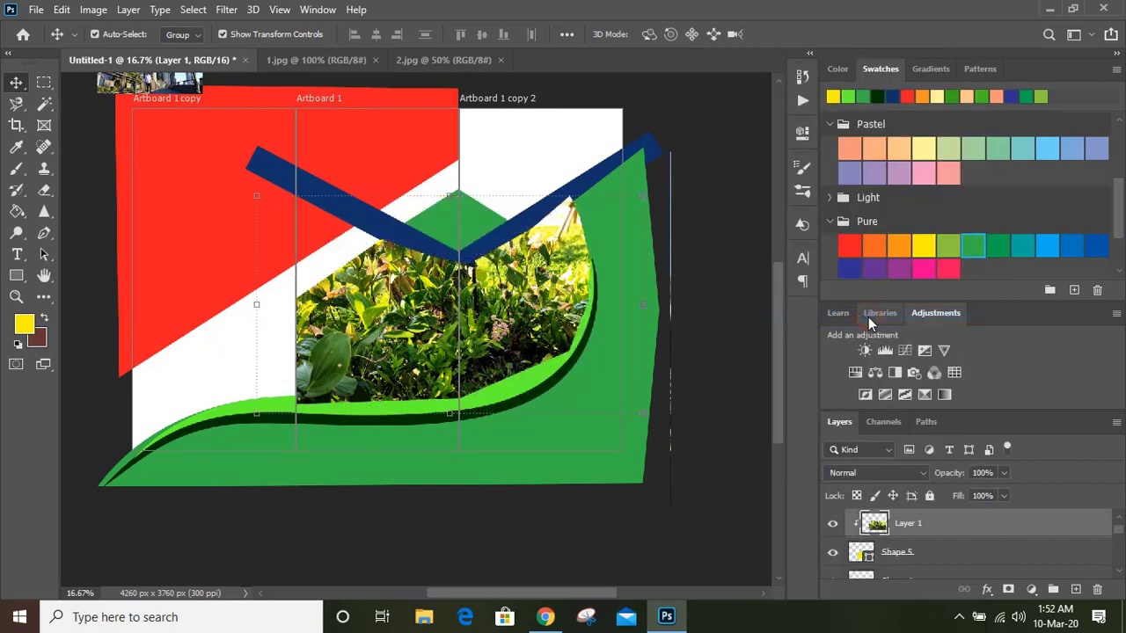
pyautogui.click(714, 253)
# Merge the garden photo with its yellow base shape and move the merged layer directly below Shape 1 in the layer order.
pyautogui.click(930, 555)
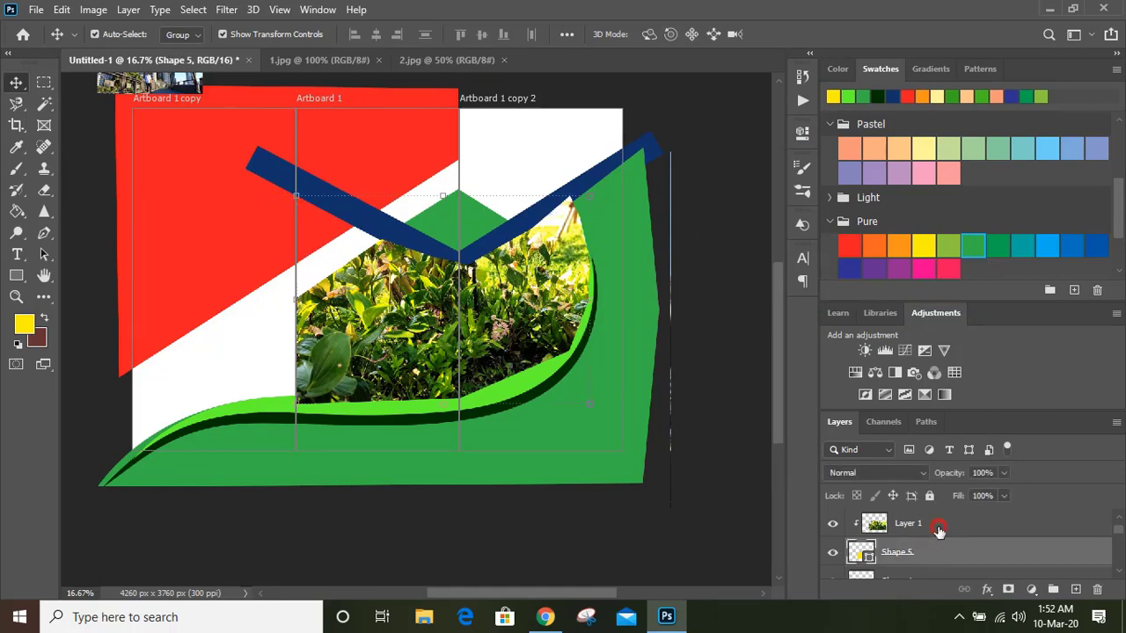
pyautogui.keyDown('shift'); pyautogui.click(939, 528); pyautogui.keyUp('shift')
pyautogui.rightClick(939, 530)
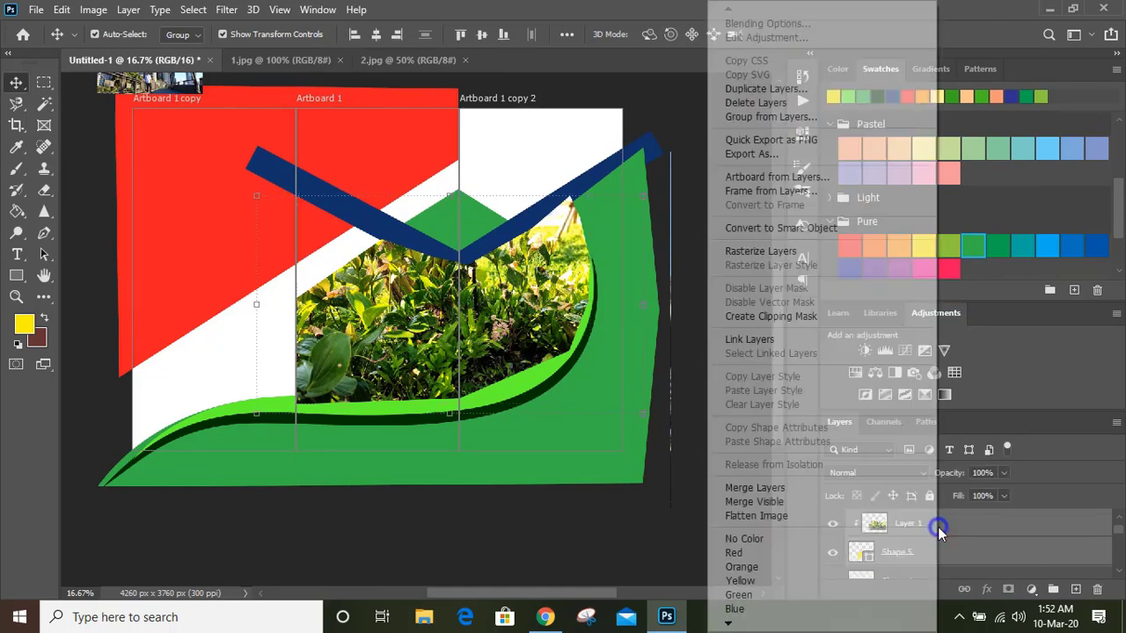
pyautogui.click(789, 490)
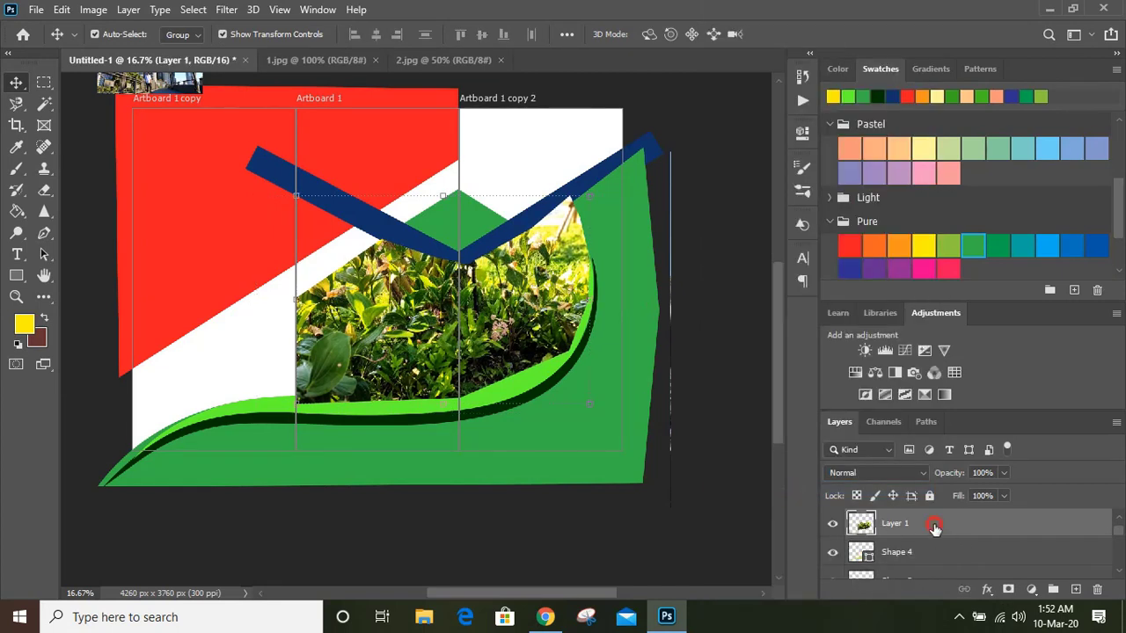
pyautogui.moveTo(934, 526)
pyautogui.mouseDown()
pyautogui.moveTo(929, 574)
pyautogui.moveTo(923, 542)
pyautogui.mouseUp()
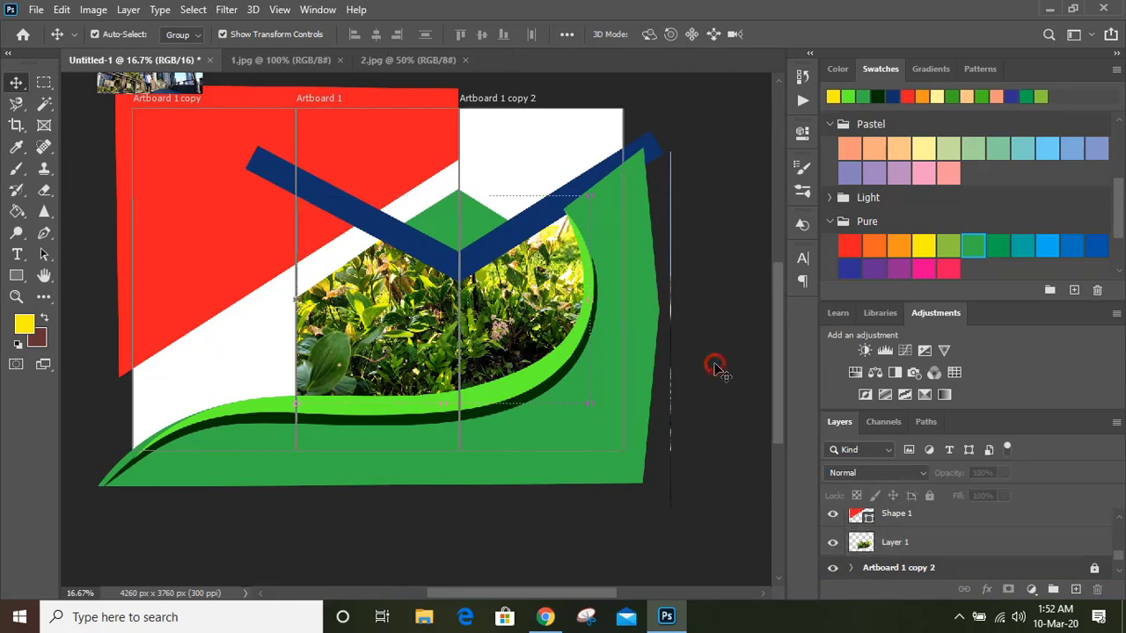
# Close the source images 2.jpg and 1.jpg.
pyautogui.click(453, 62)
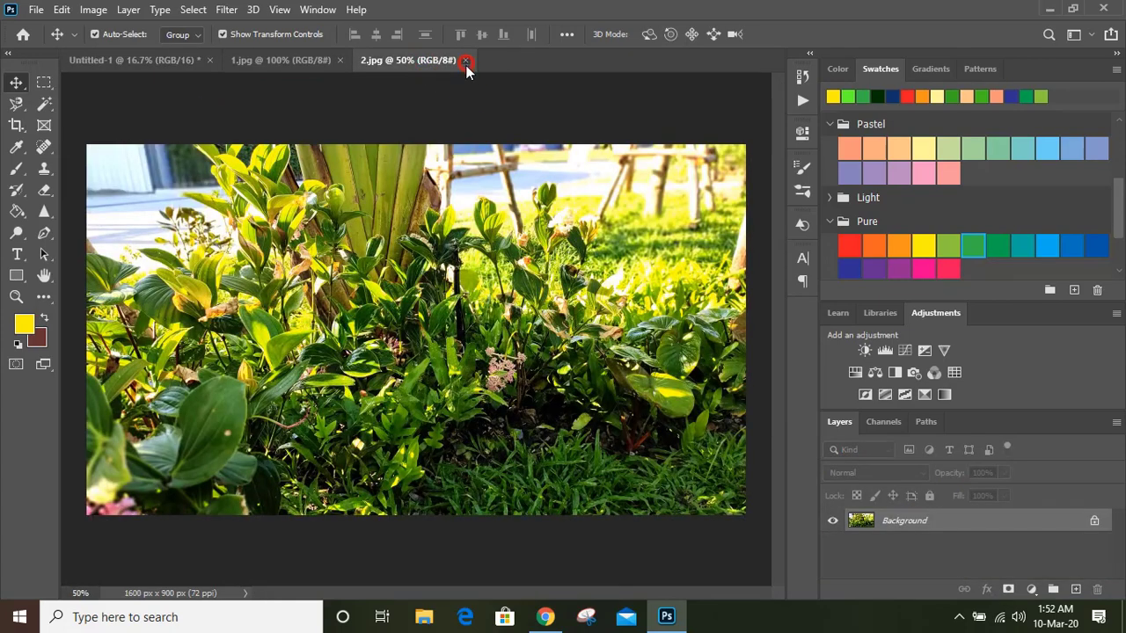
pyautogui.click(466, 61)
pyautogui.click(334, 60)
pyautogui.click(341, 60)
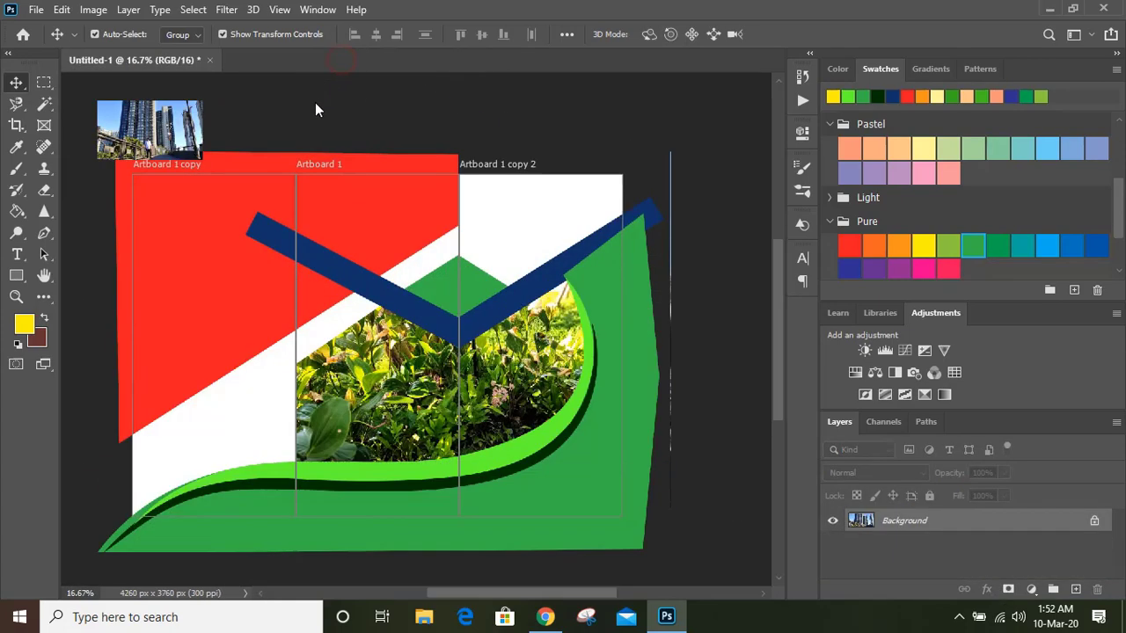
# Open the logo images Channel-logo---Copy-transparent.png and graphic-island-logo-new.png.
pyautogui.click(36, 10)
pyautogui.click(75, 51)
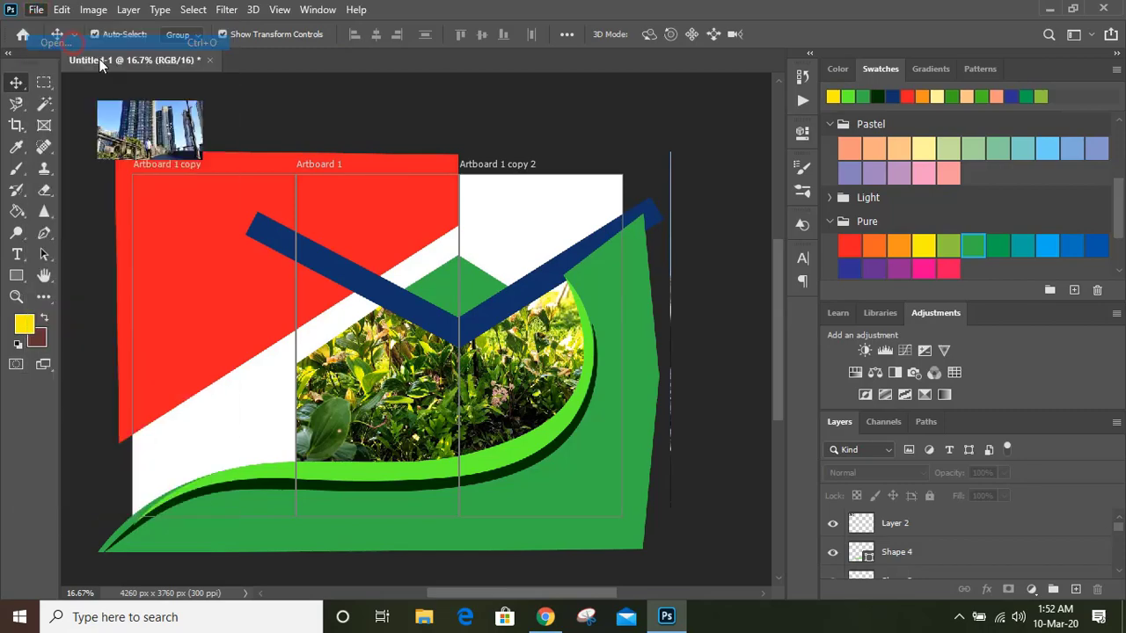
pyautogui.moveTo(494, 234); pyautogui.dragTo(356, 130)
pyautogui.click(986, 572)
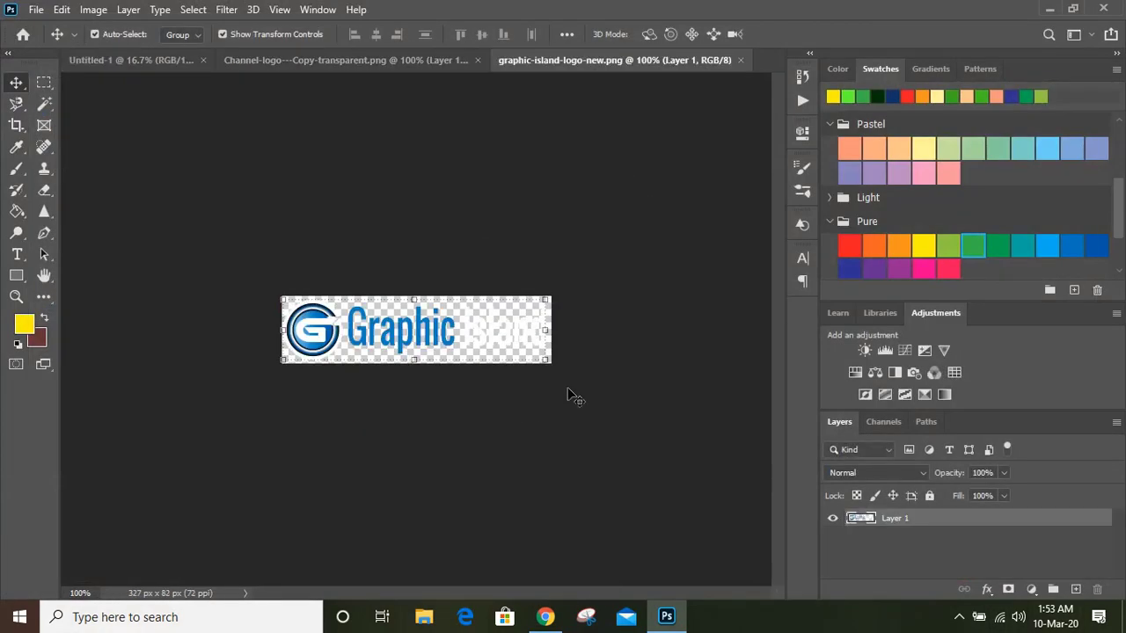
# Bring the round G logo from Channel-logo---Copy-transparent.png into the brochure, onto Artboard 1 copy 2, accepting the depth difference.
pyautogui.click(391, 60)
pyautogui.moveTo(432, 251); pyautogui.dragTo(508, 221)
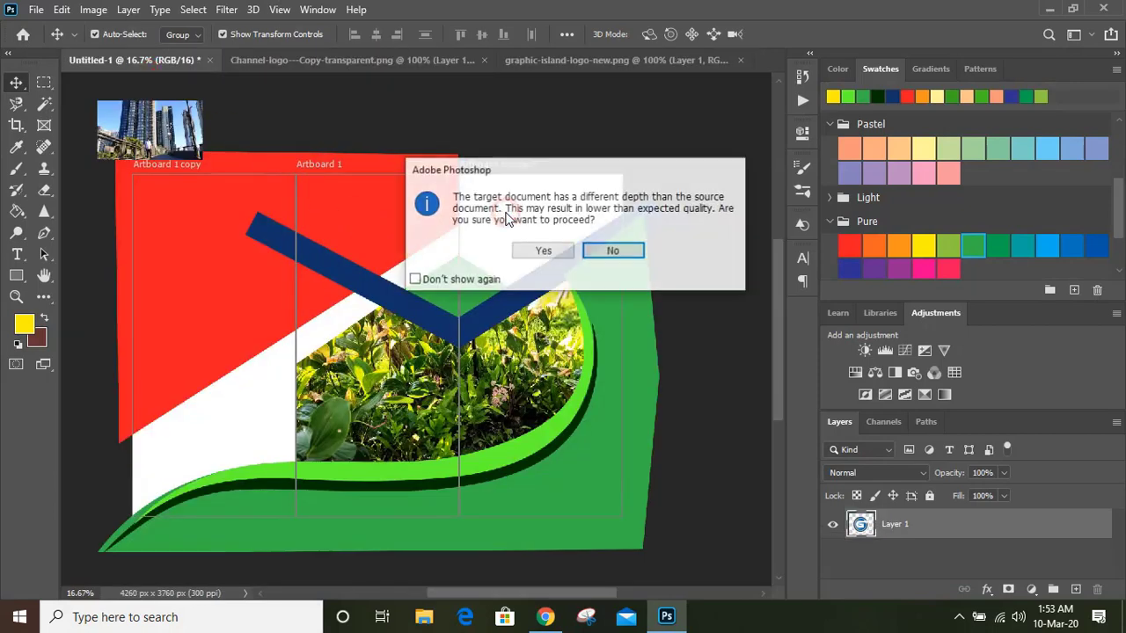
pyautogui.click(546, 253)
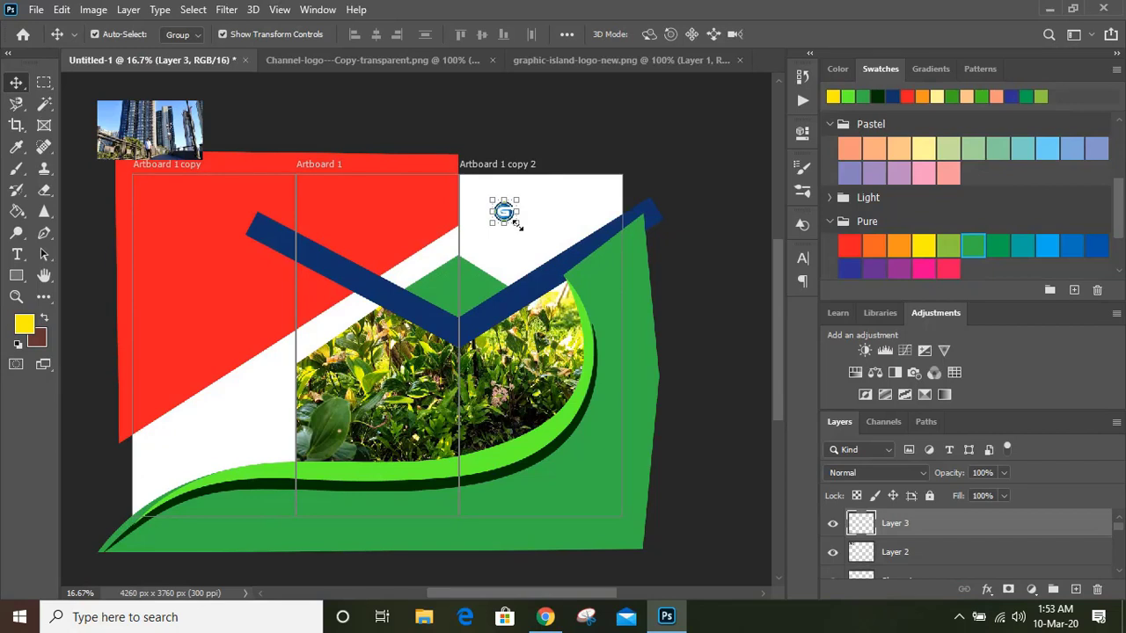
# Scale the G logo to about 327%, position it near the top of Artboard 1 copy 2 and apply the transform.
pyautogui.moveTo(519, 225); pyautogui.dragTo(544, 256)
pyautogui.moveTo(507, 215); pyautogui.dragTo(519, 227)
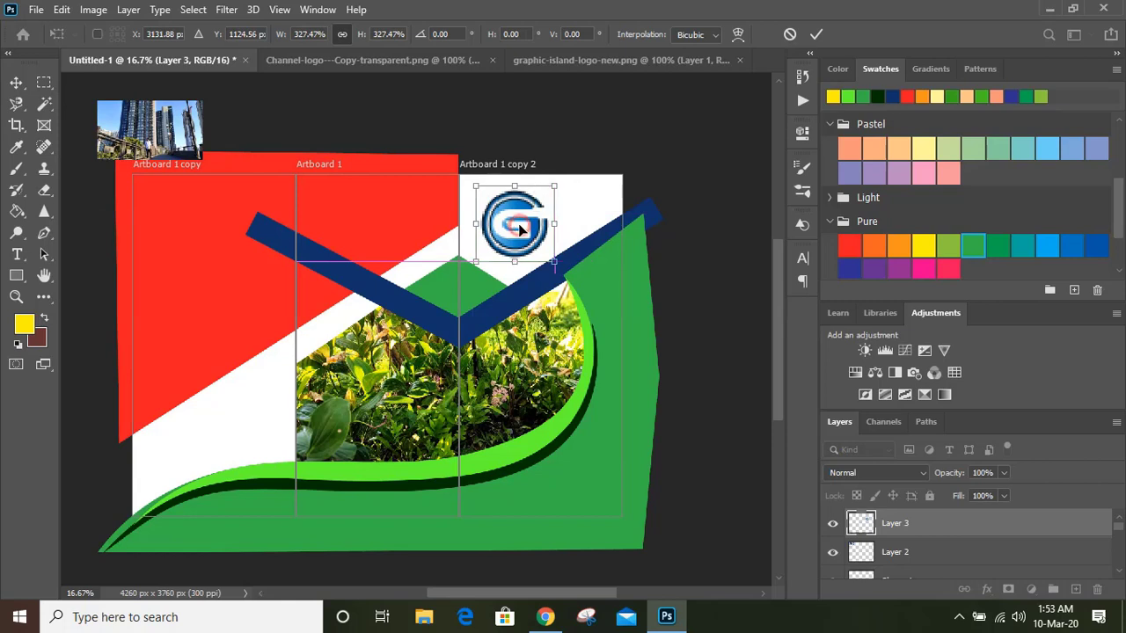
pyautogui.click(817, 35)
pyautogui.click(689, 156)
# Draw a diagonal four-sided Pen shape about 1788 by 1139 px, from above Artboard 1 to the right-hand blue band, and fill it green.
pyautogui.press('p')
pyautogui.click(302, 151)
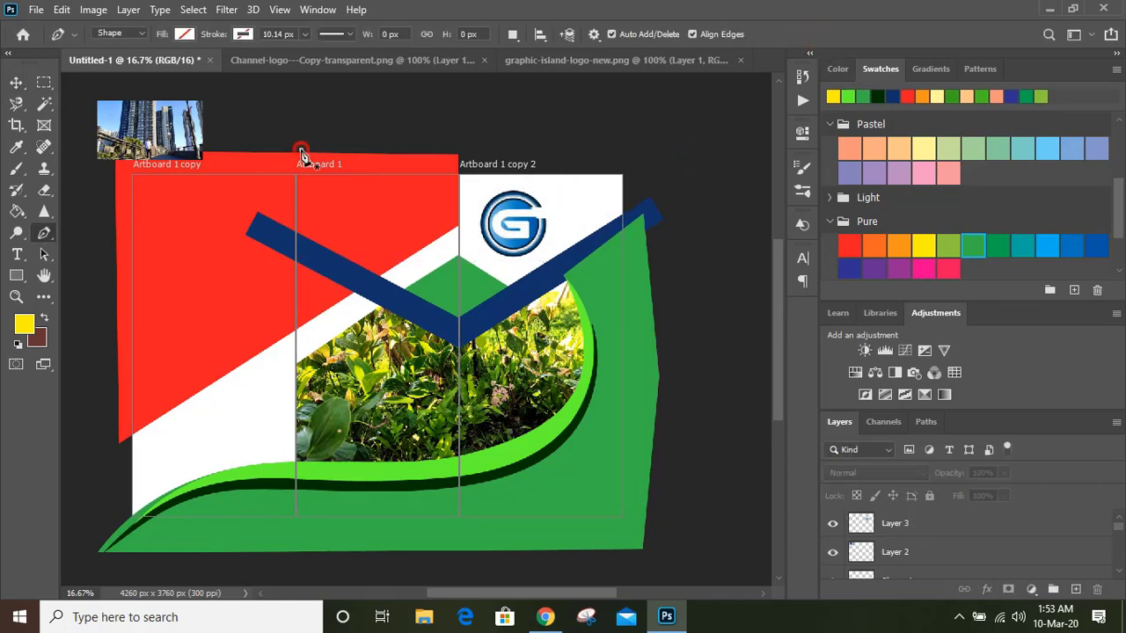
pyautogui.click(518, 288)
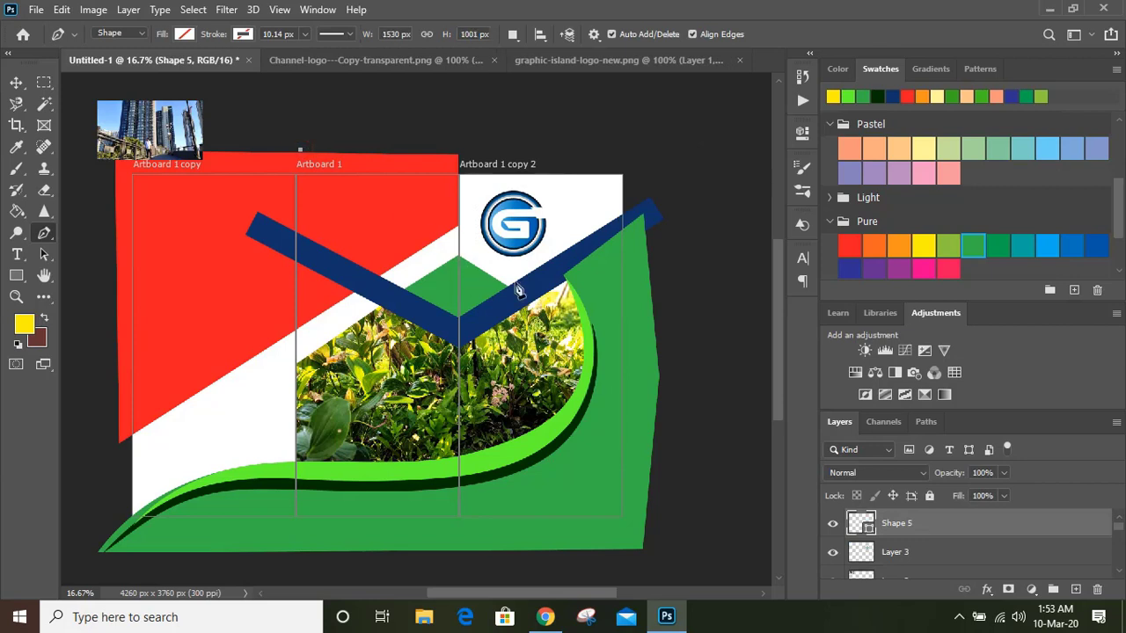
pyautogui.click(515, 286)
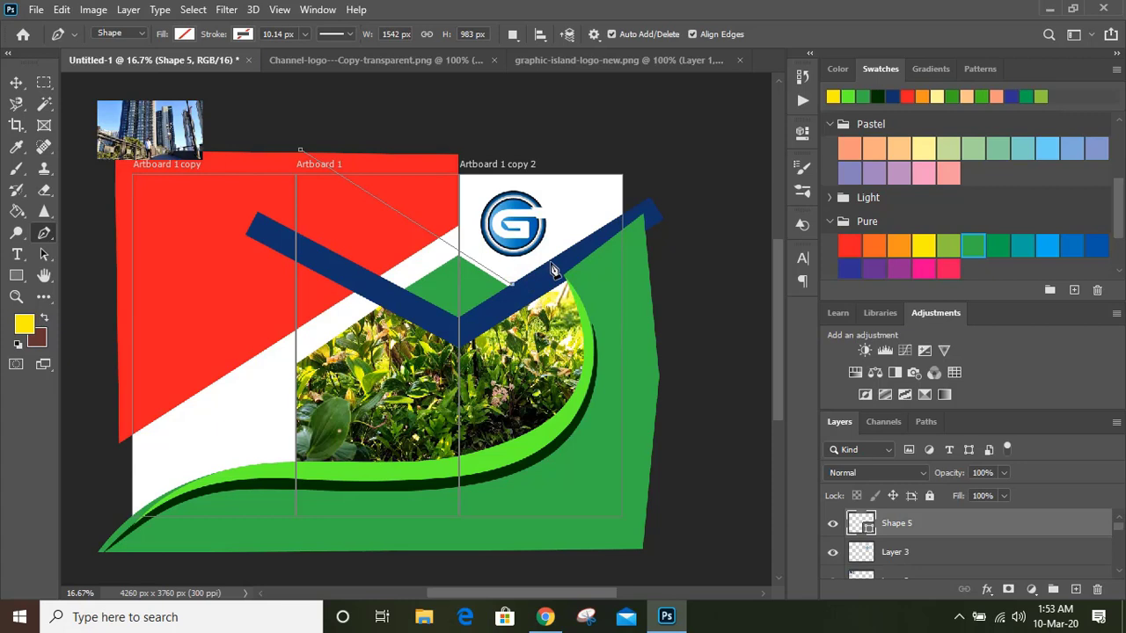
pyautogui.click(546, 262)
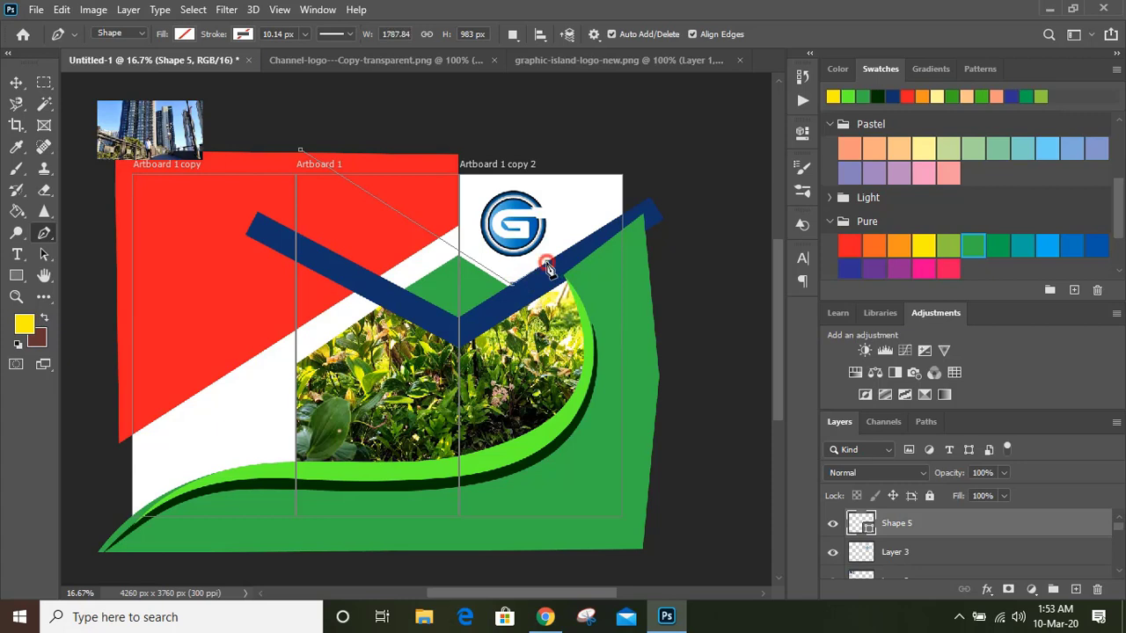
pyautogui.click(339, 131)
pyautogui.click(300, 151)
pyautogui.click(184, 34)
pyautogui.click(229, 121)
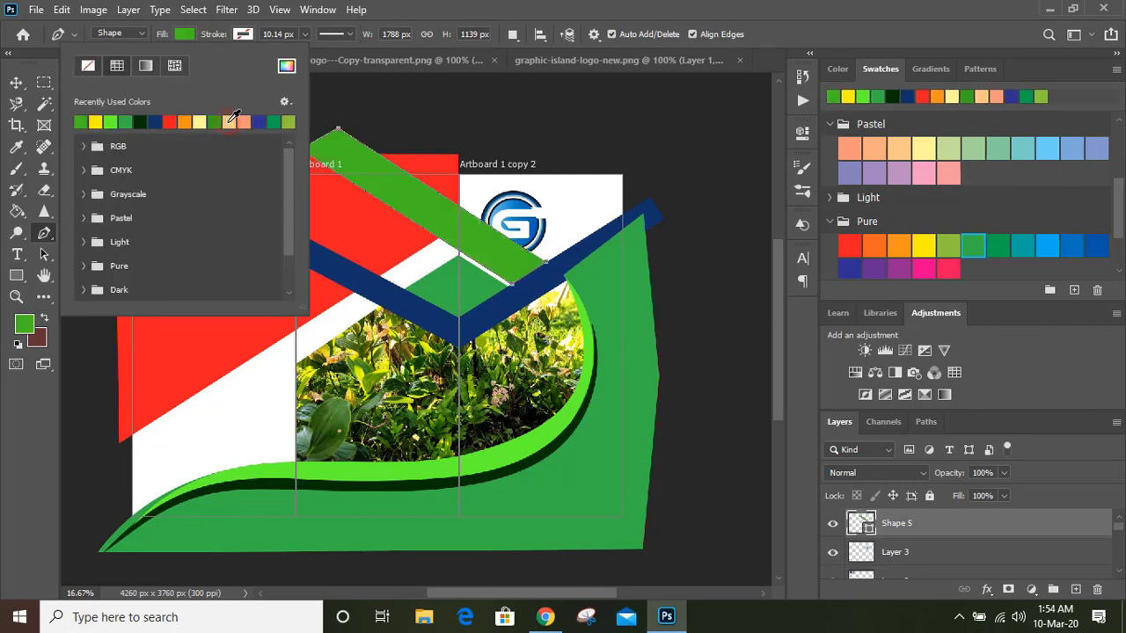
# Duplicate the green diagonal band, rotate the copy to slant the opposite way and place it along the right-hand blue band.
pyautogui.click(16, 81)
pyautogui.click(333, 106)
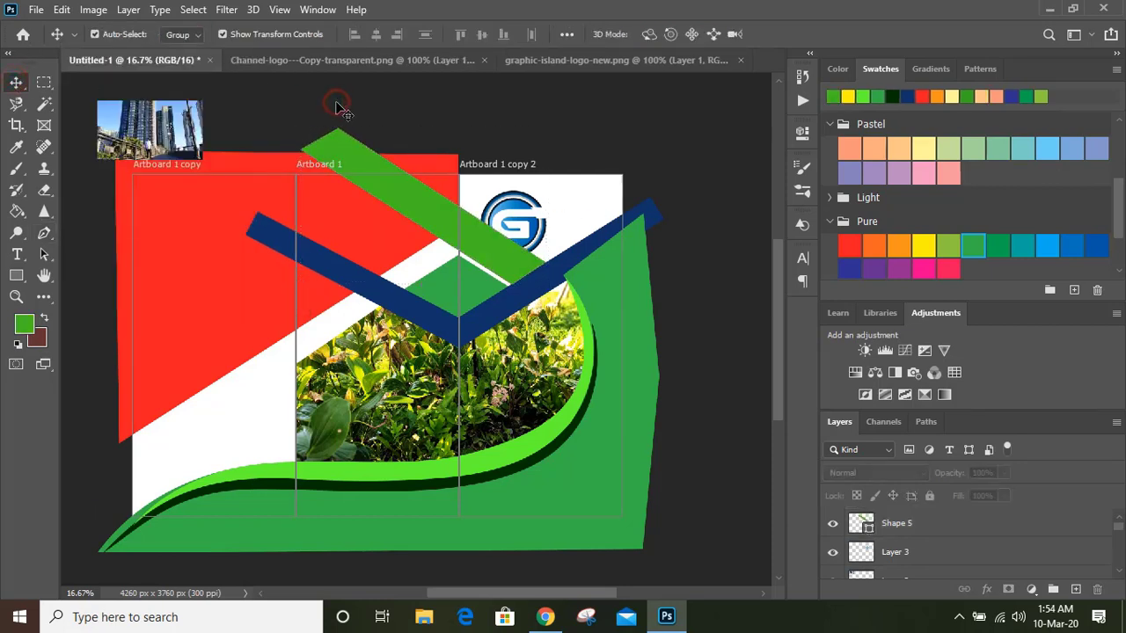
pyautogui.moveTo(344, 143); pyautogui.dragTo(394, 131)
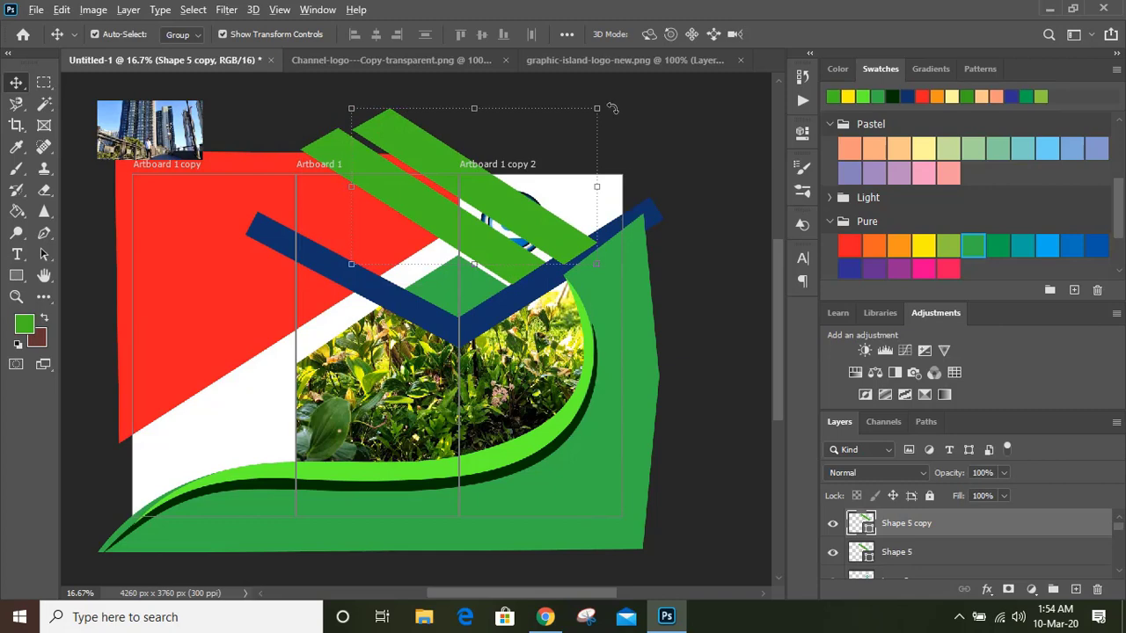
pyautogui.moveTo(612, 107); pyautogui.dragTo(644, 154)
pyautogui.moveTo(557, 198); pyautogui.dragTo(600, 203)
pyautogui.press('Return')
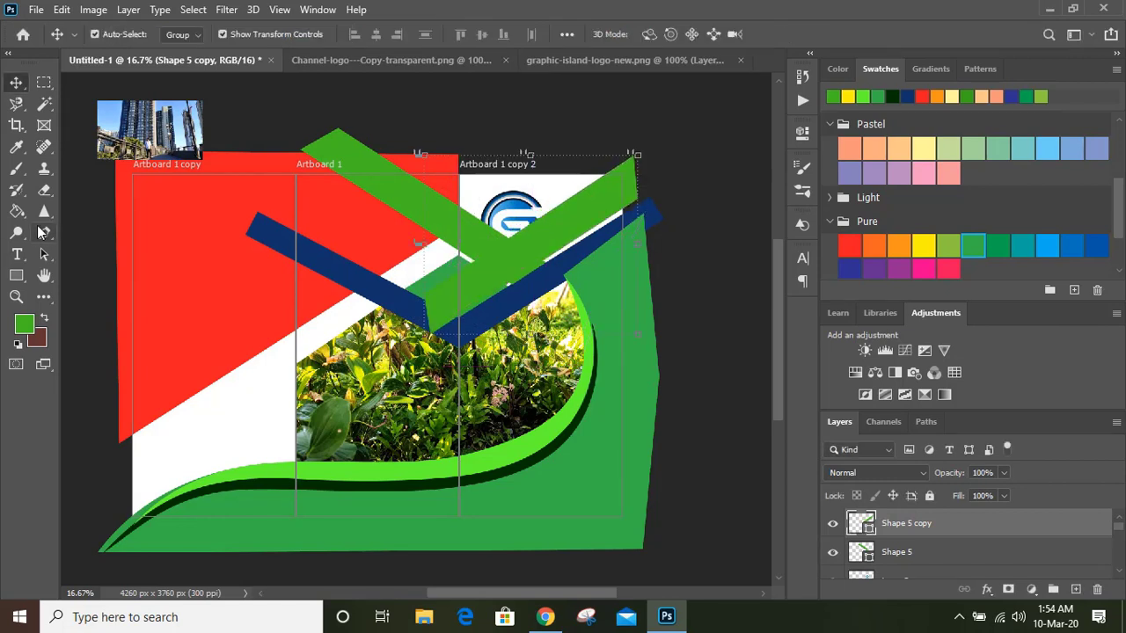
# Reshape the copied green band with the Convert Point Tool, pulling its lowest corner to the inner vertex of the blue V.
pyautogui.click(44, 232)
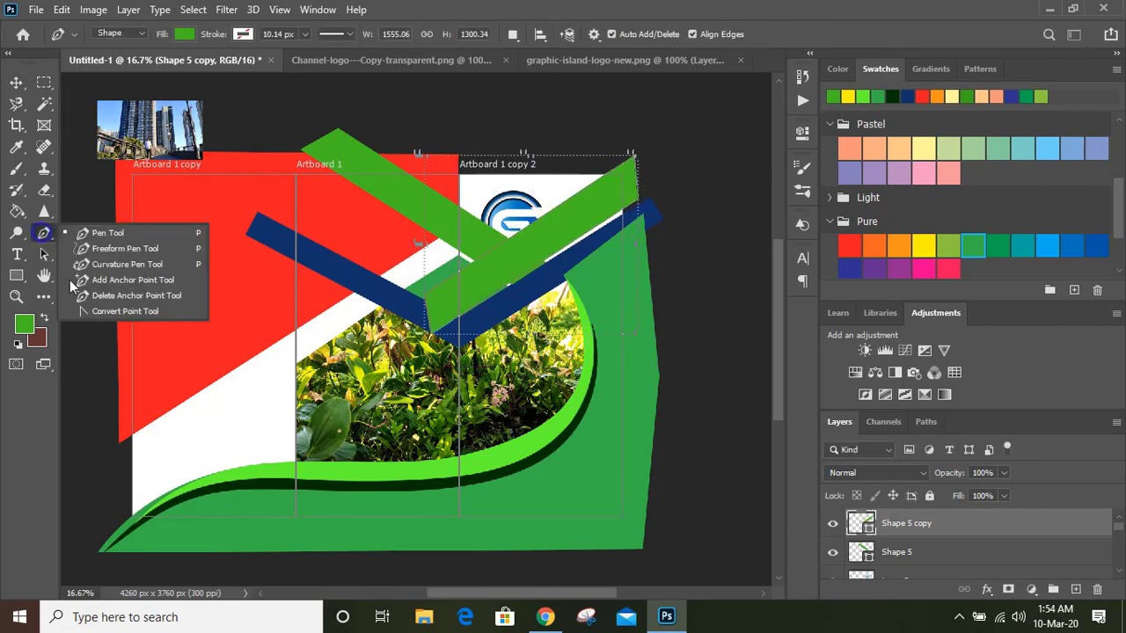
pyautogui.click(117, 311)
pyautogui.hotkey('ctrl', '+')
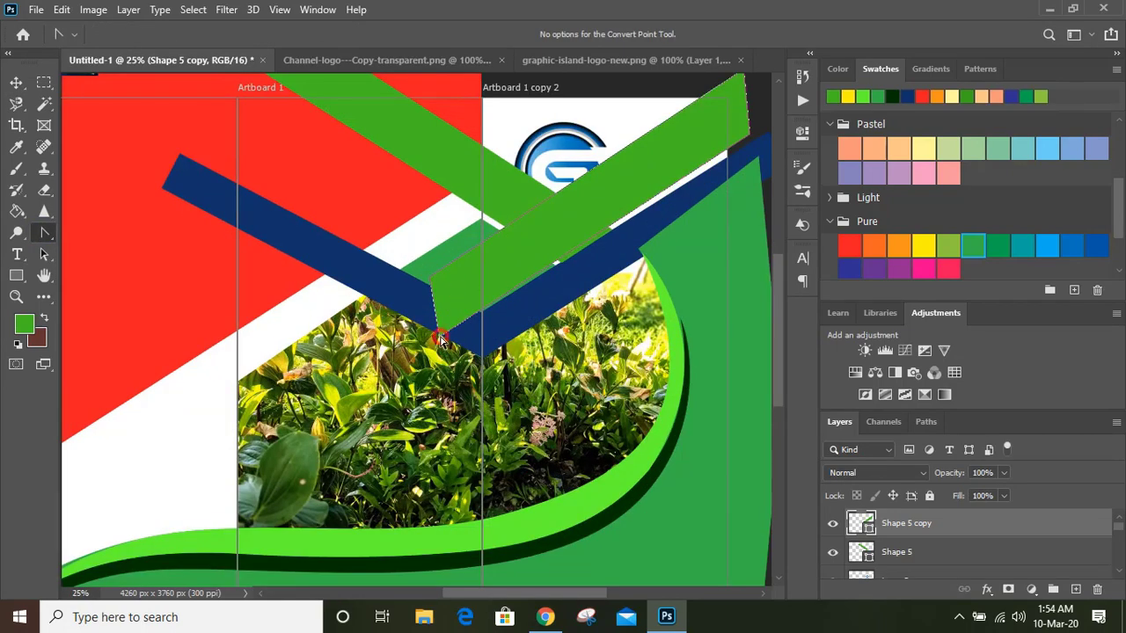
pyautogui.moveTo(441, 340); pyautogui.dragTo(481, 307)
pyautogui.press('v')
pyautogui.hotkey('ctrl', '-')
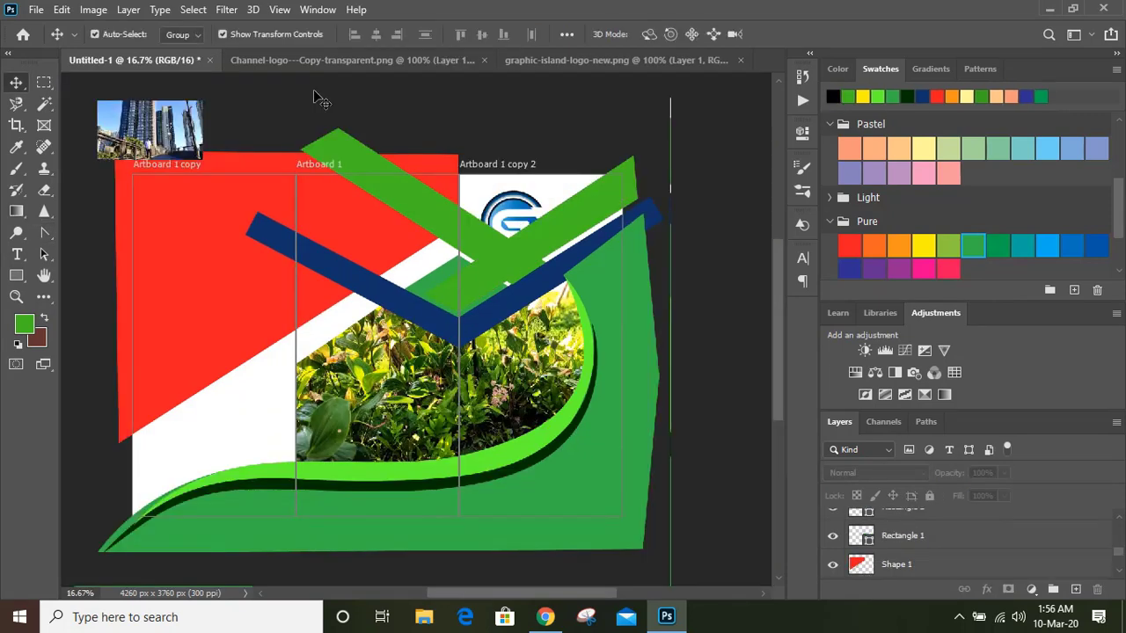
# Add a Gradient Overlay to the red Shape 1 and set the overlay's opacity to 100%.
pyautogui.click(213, 249)
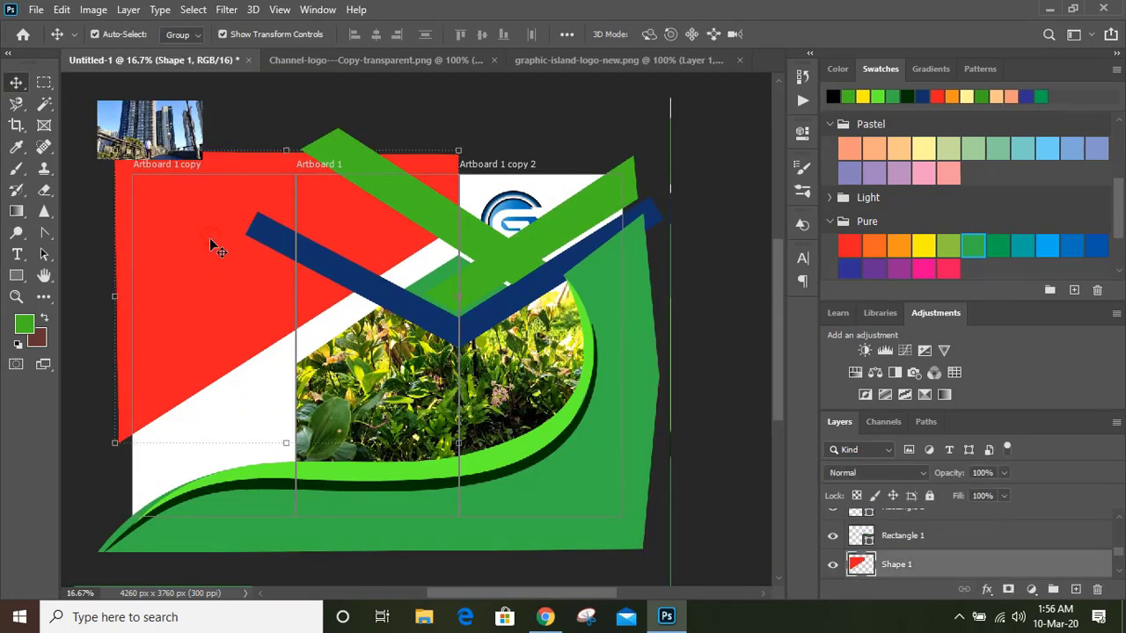
pyautogui.doubleClick(1002, 562)
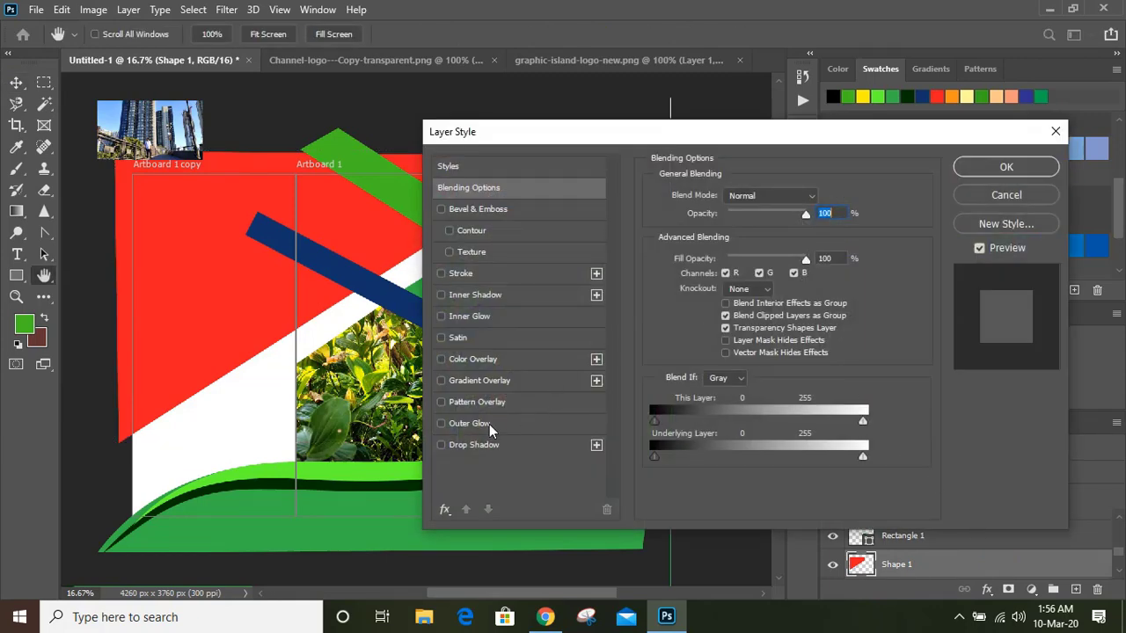
pyautogui.click(442, 381)
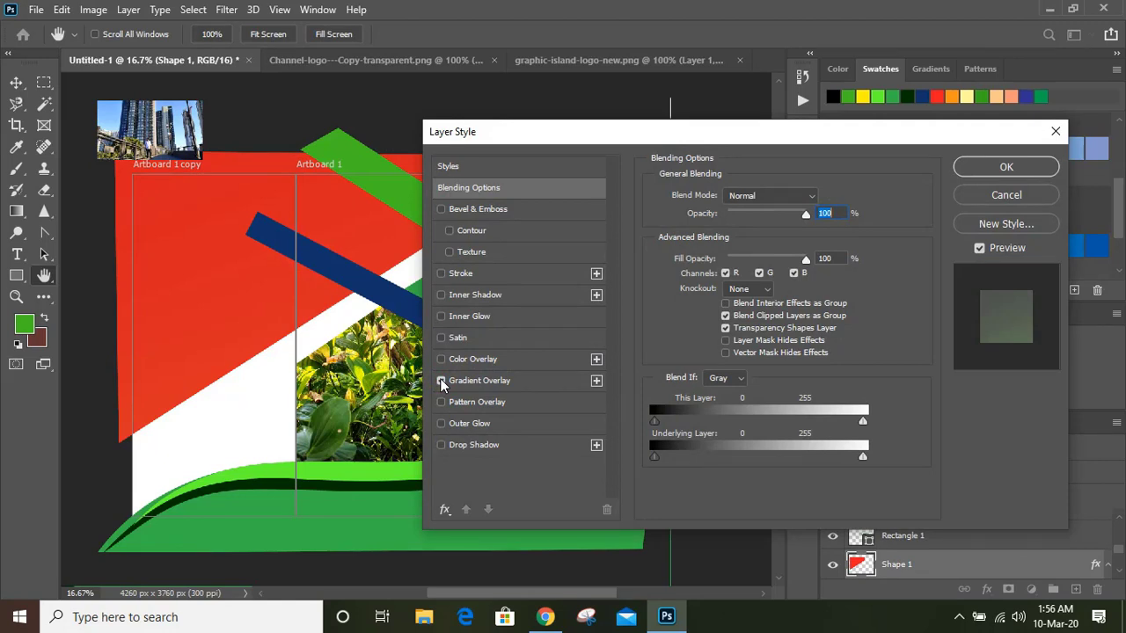
pyautogui.click(559, 380)
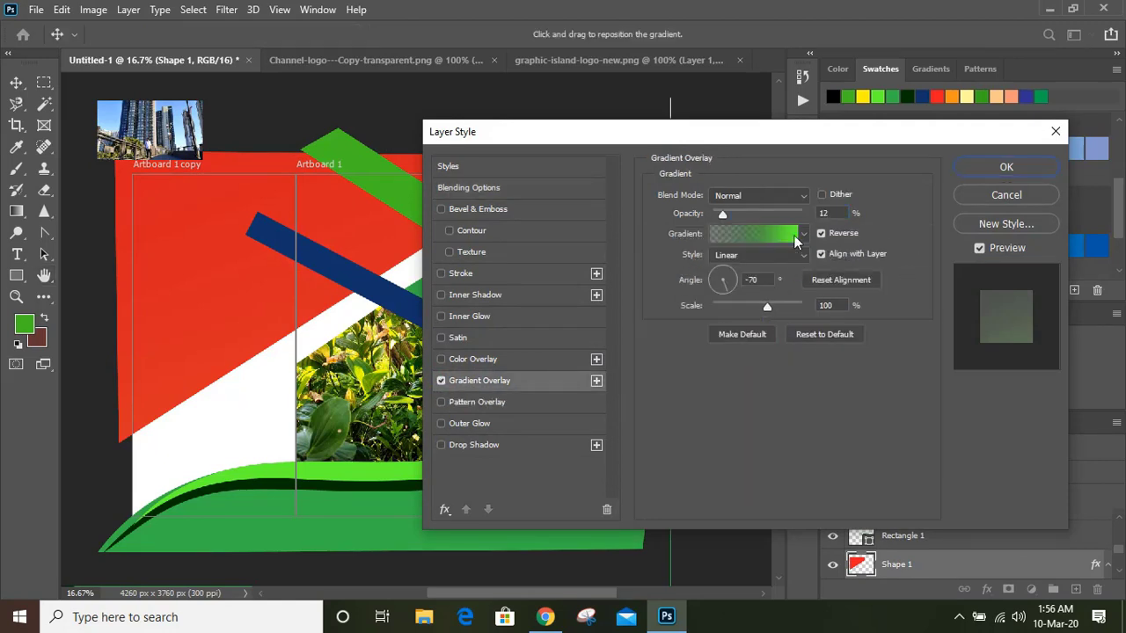
pyautogui.moveTo(725, 216); pyautogui.dragTo(801, 216)
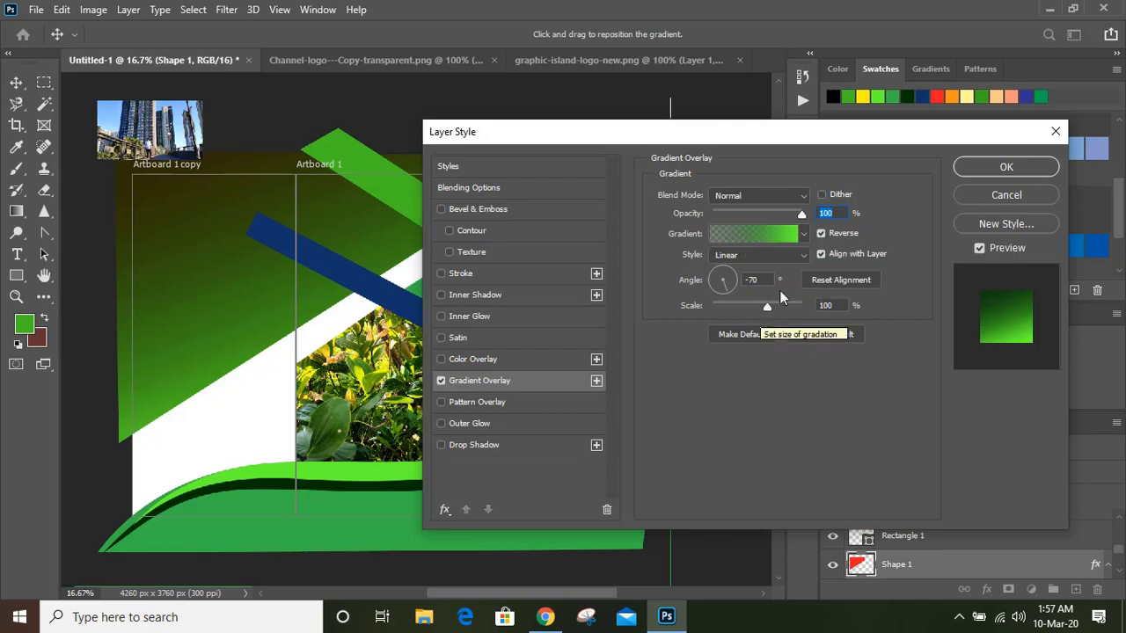
pyautogui.click(1003, 167)
pyautogui.click(719, 248)
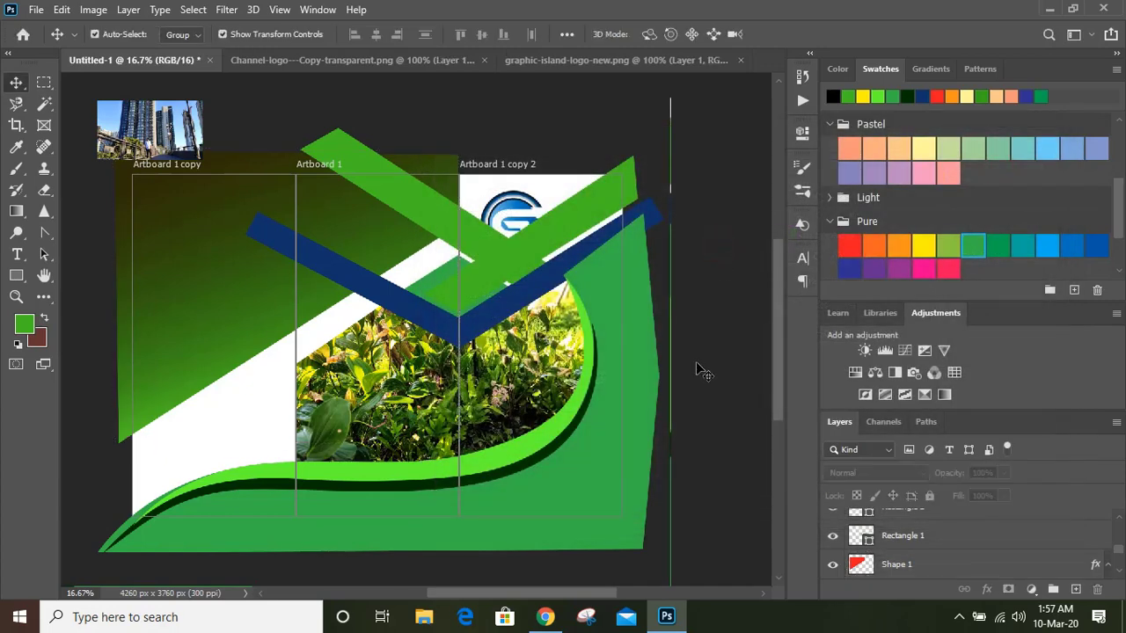
# Add a Gradient Overlay to Shape 2, the large green curved shape, and show the overlay's settings.
pyautogui.click(633, 322)
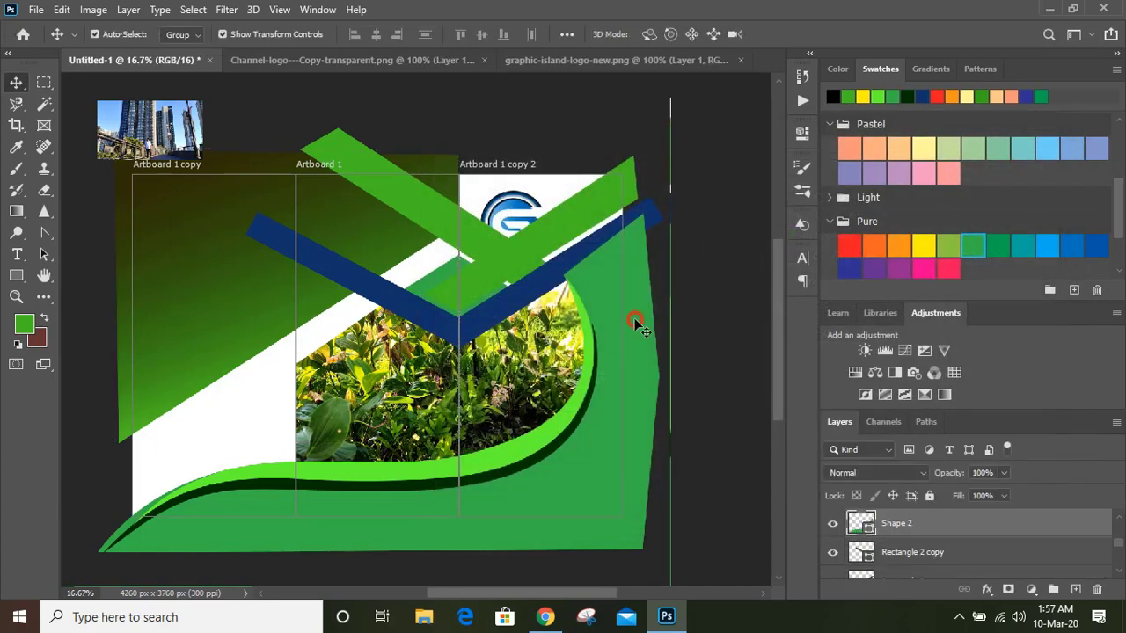
pyautogui.doubleClick(996, 531)
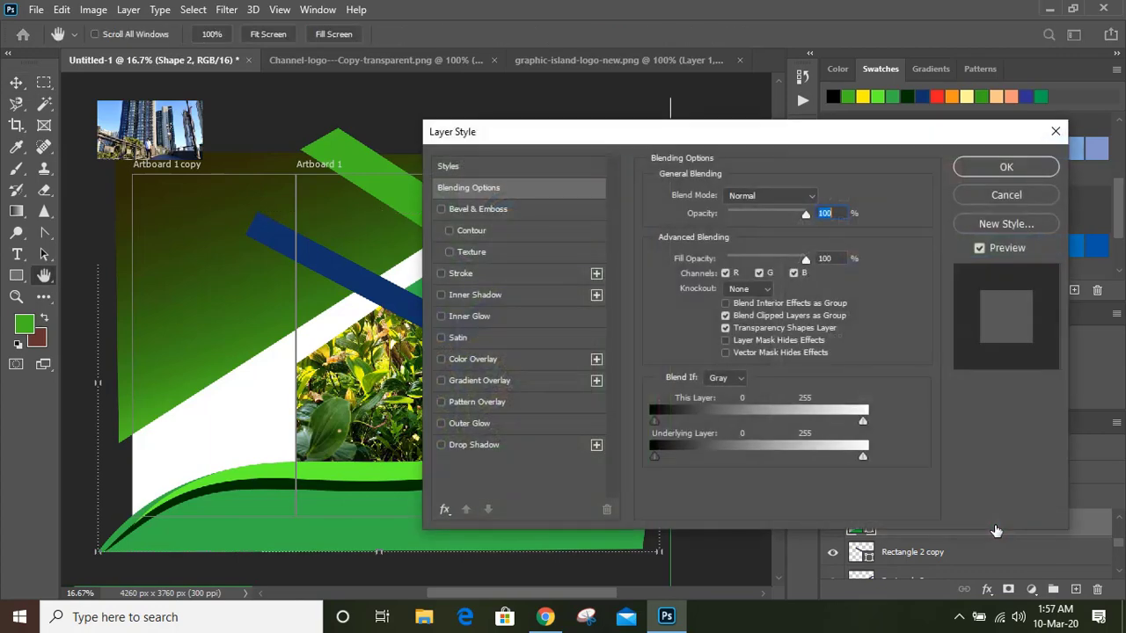
pyautogui.click(441, 380)
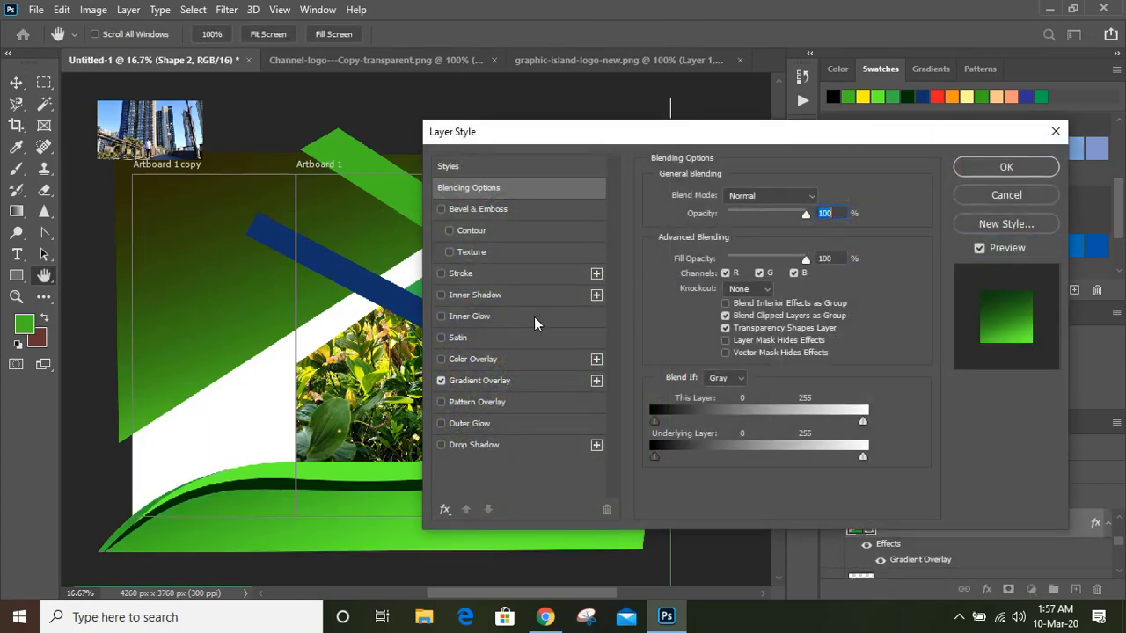
pyautogui.click(519, 382)
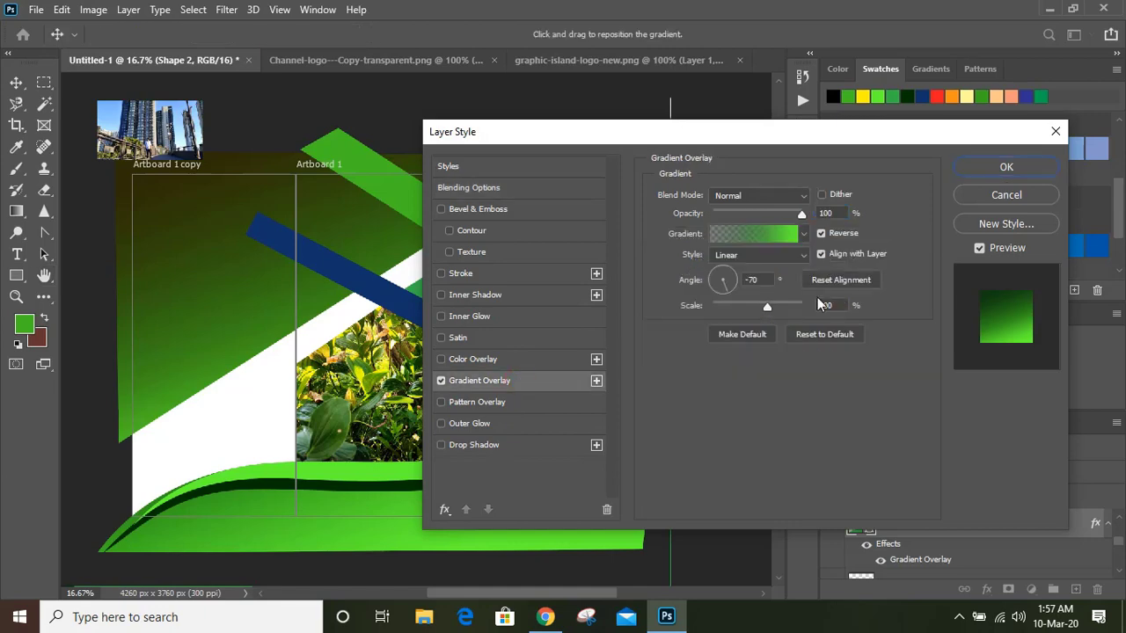
# Set the opacity stop at location 100% of Shape 2's overlay gradient to 100% opacity.
pyautogui.click(754, 233)
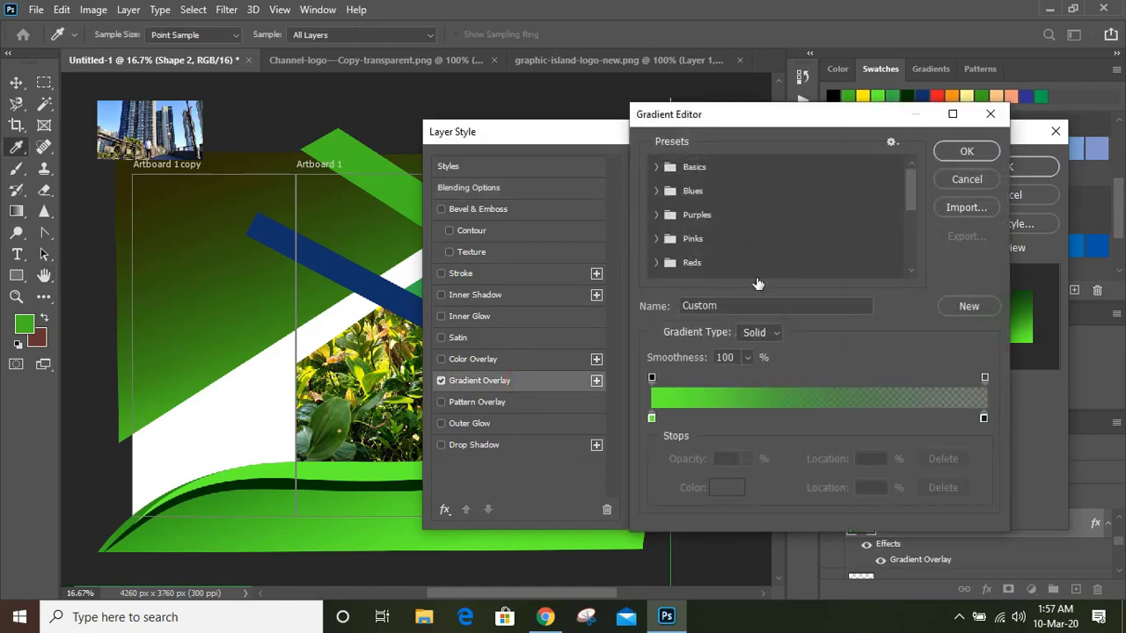
pyautogui.click(984, 378)
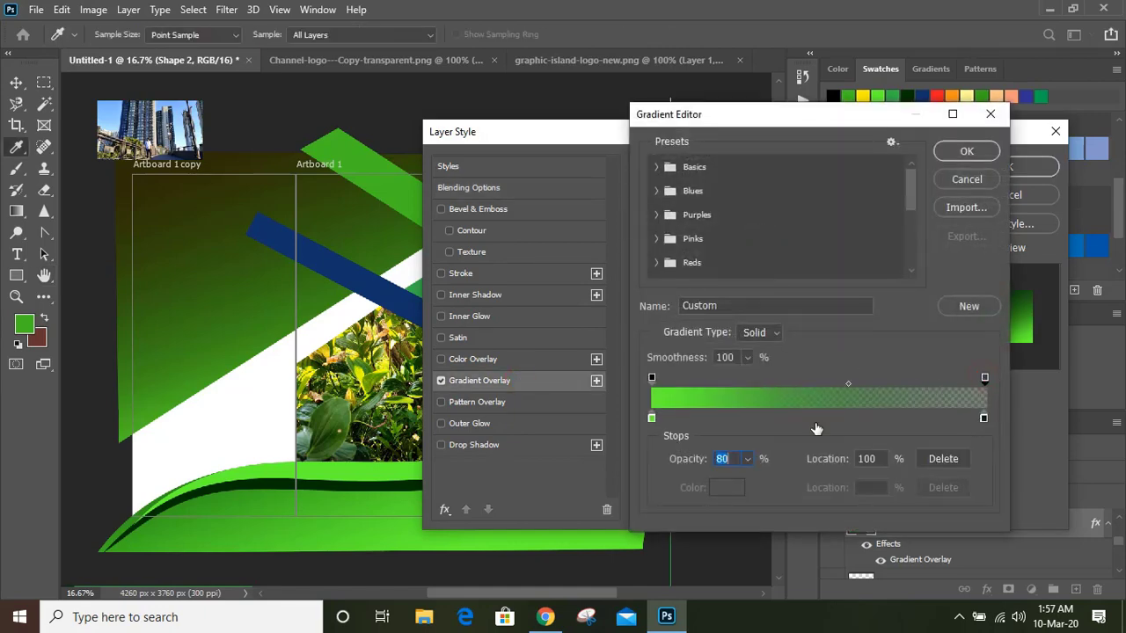
pyautogui.click(747, 458)
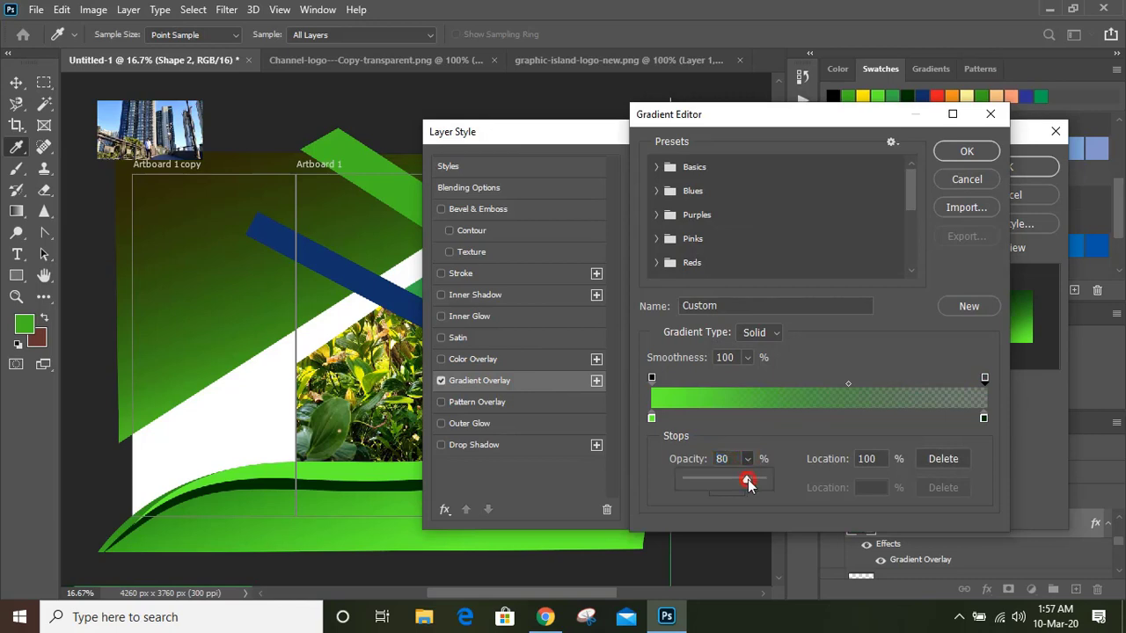
pyautogui.moveTo(745, 479); pyautogui.dragTo(810, 486)
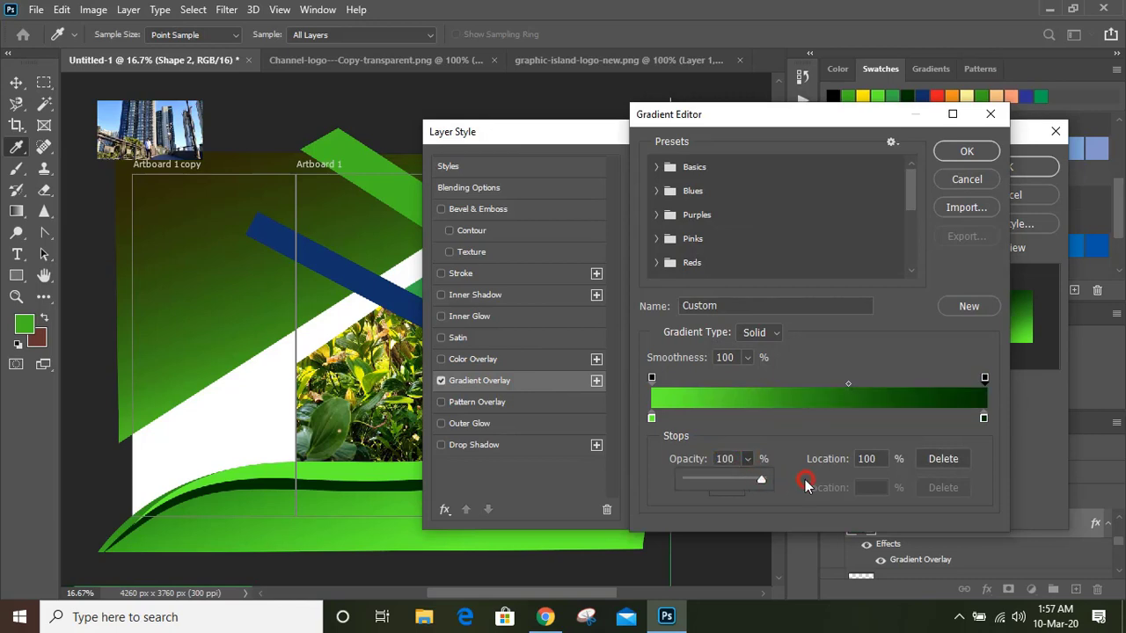
pyautogui.click(965, 153)
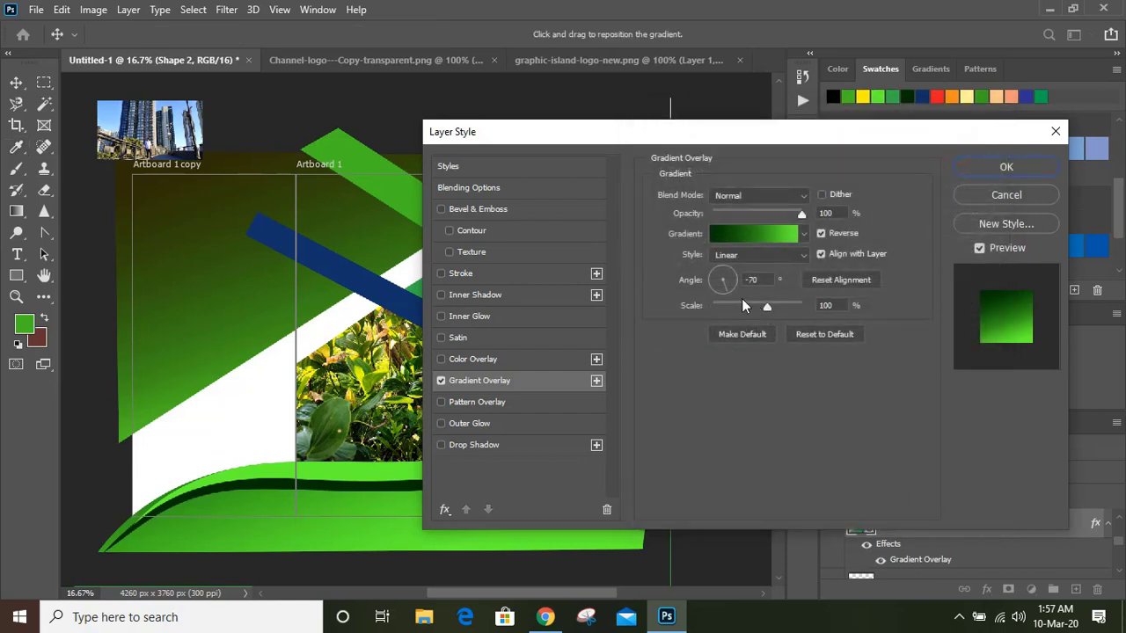
# Set Shape 2's gradient overlay angle to 48° and apply the layer style.
pyautogui.moveTo(726, 288); pyautogui.dragTo(735, 268)
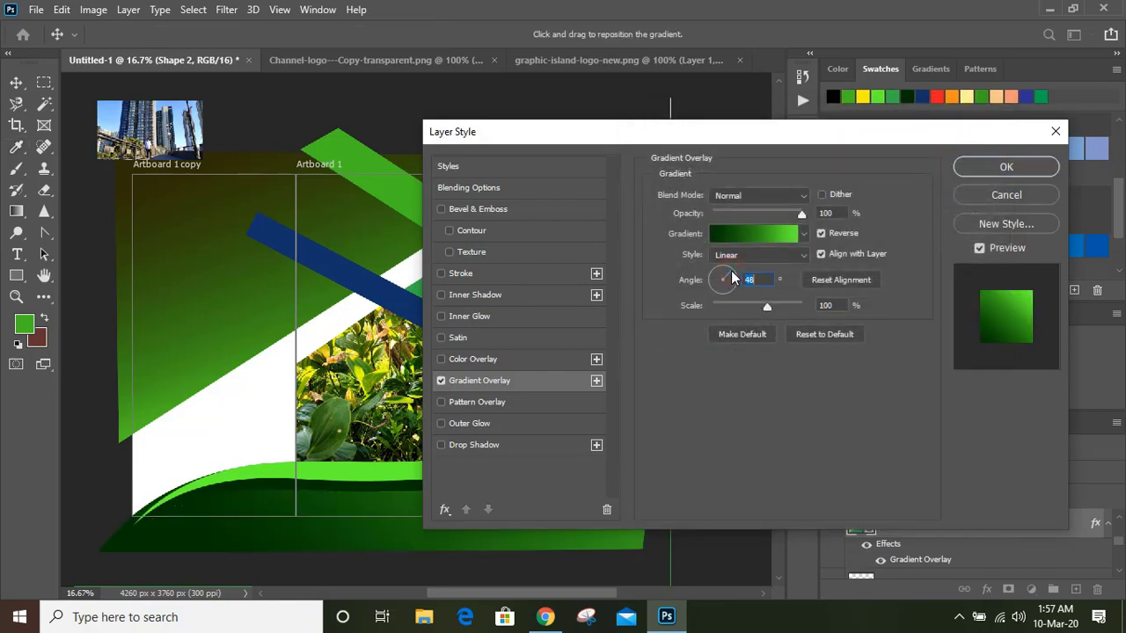
pyautogui.moveTo(681, 132); pyautogui.dragTo(720, 31)
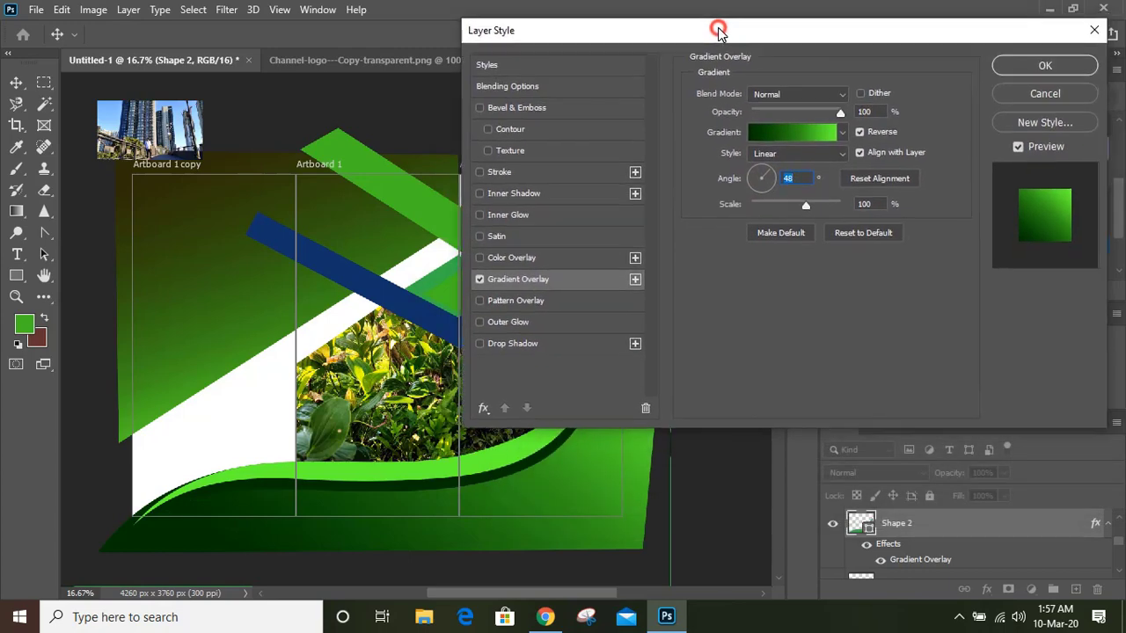
pyautogui.click(1043, 69)
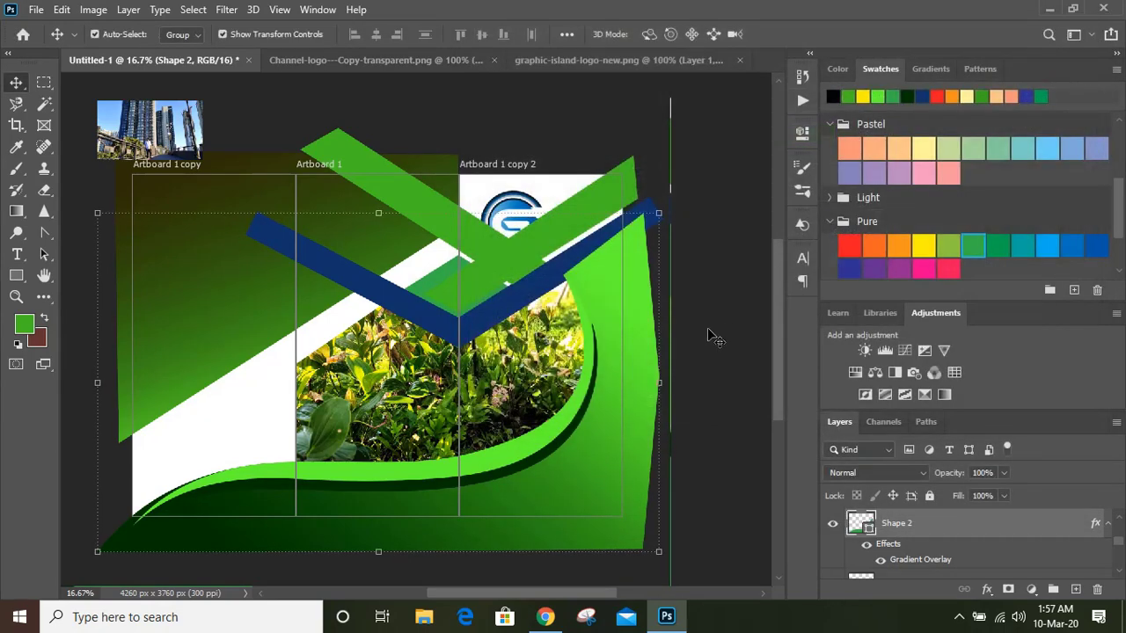
pyautogui.click(709, 331)
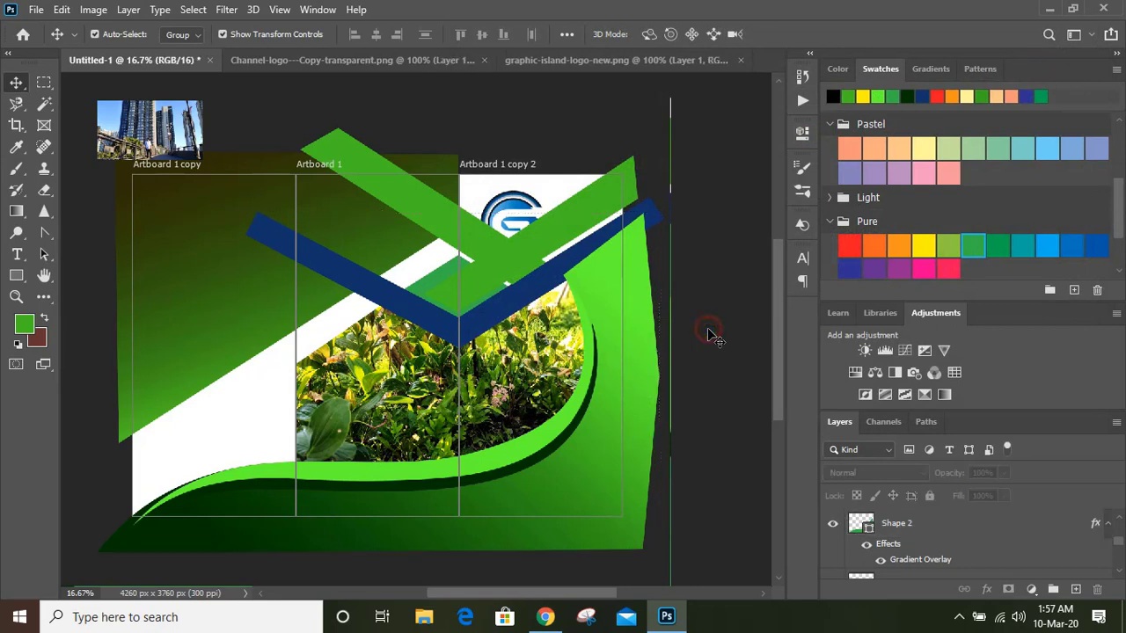
# Add a reversed linear Gradient Overlay to Shape 4, the light green curved stripe, with its angle set to 175°.
pyautogui.click(510, 448)
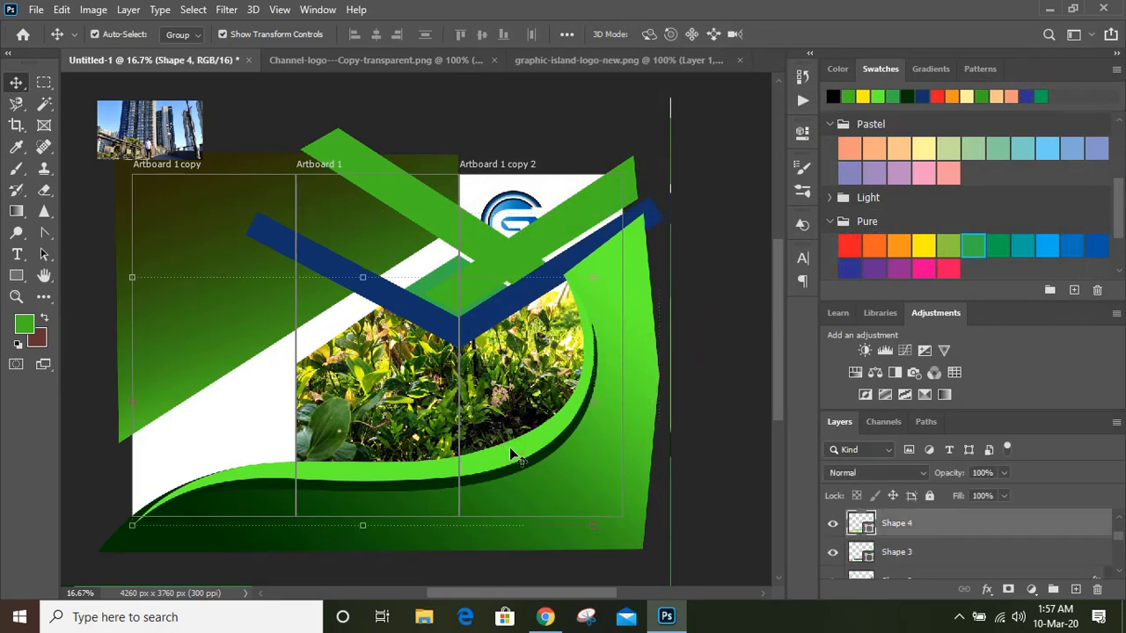
pyautogui.doubleClick(950, 526)
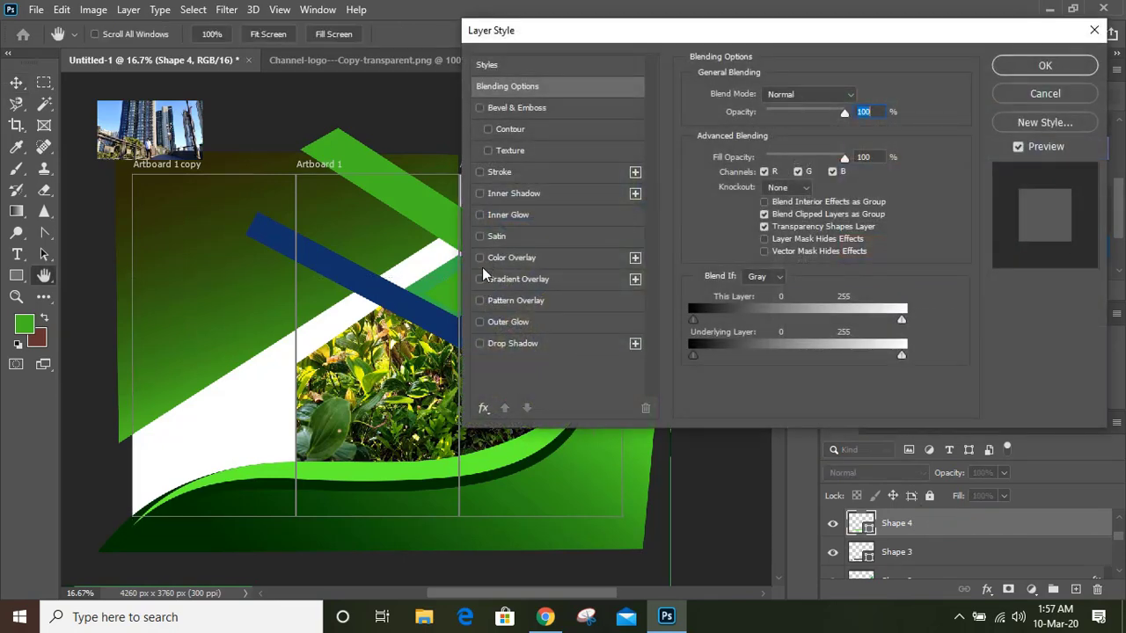
pyautogui.click(480, 279)
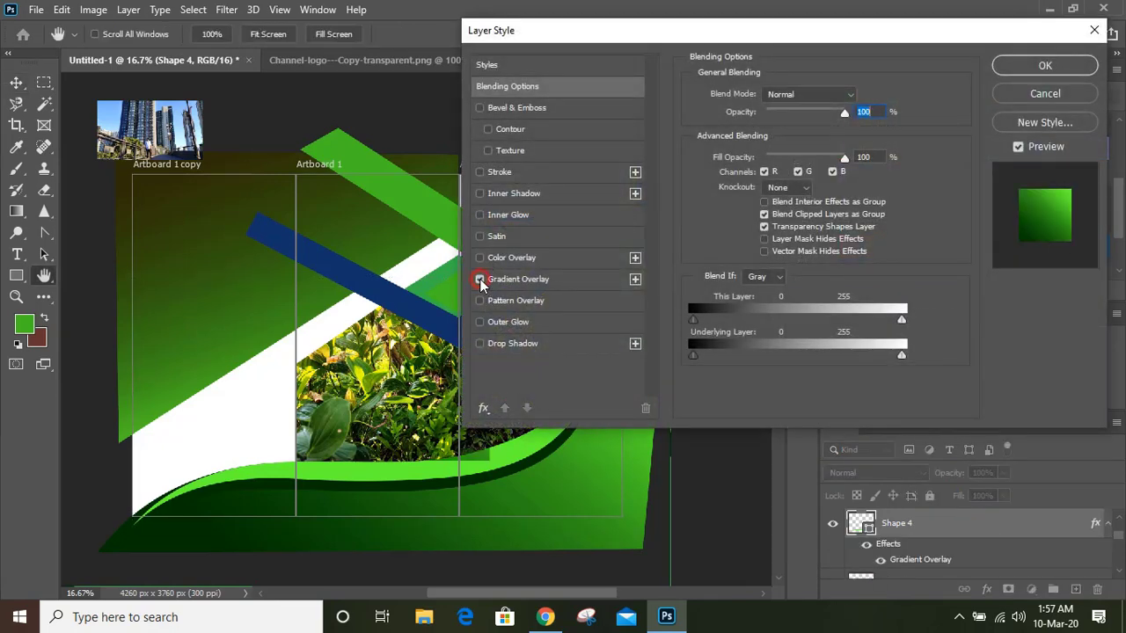
pyautogui.click(563, 279)
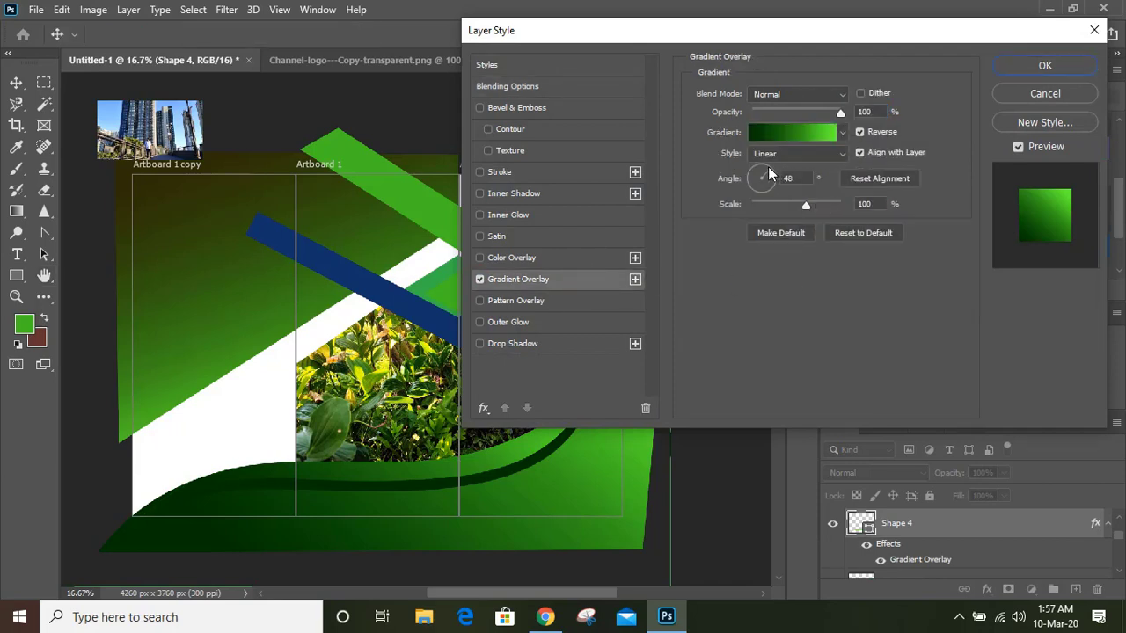
pyautogui.moveTo(769, 178)
pyautogui.mouseDown()
pyautogui.moveTo(743, 169)
pyautogui.moveTo(753, 185)
pyautogui.mouseUp()
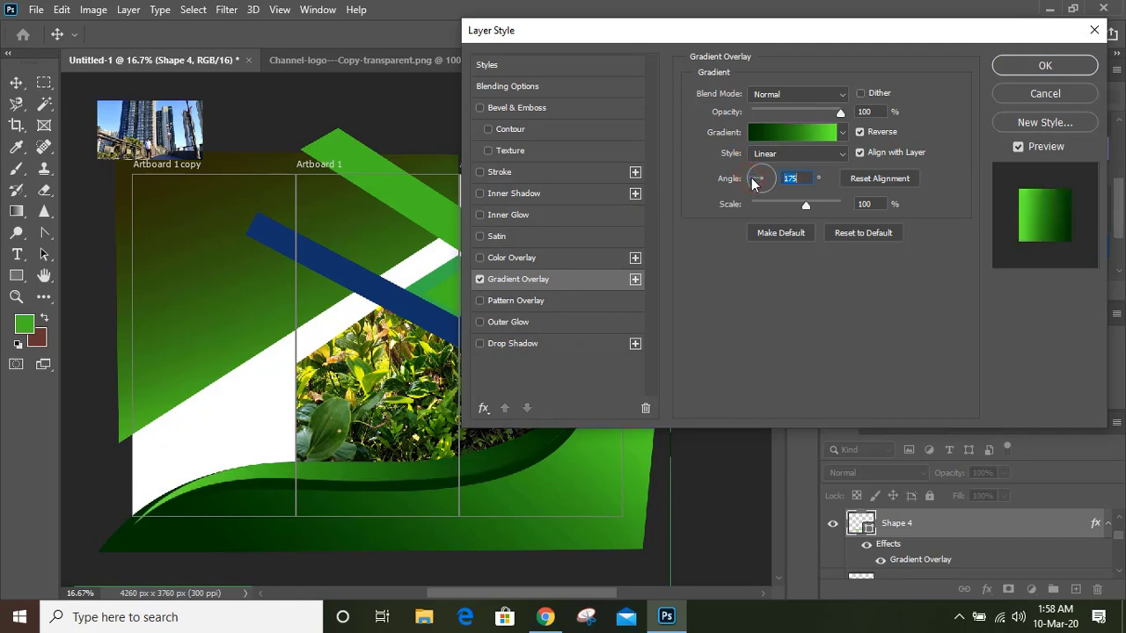
pyautogui.click(1060, 68)
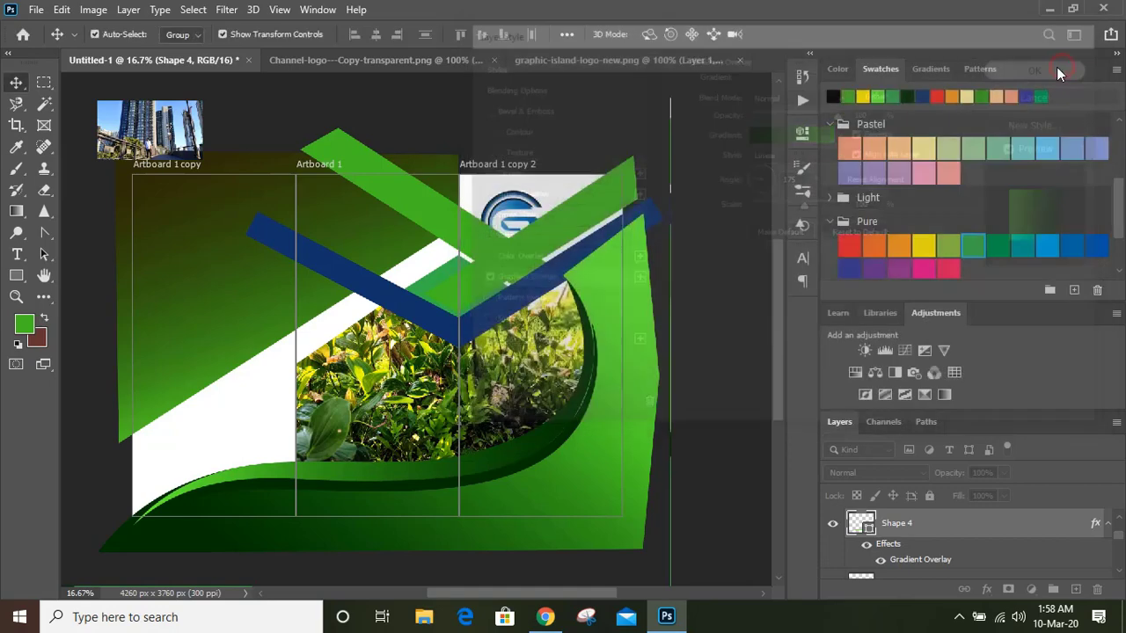
# Lower the layer opacity of Shape 1, the large diagonal green shape, to a faint transparent tint.
pyautogui.click(219, 310)
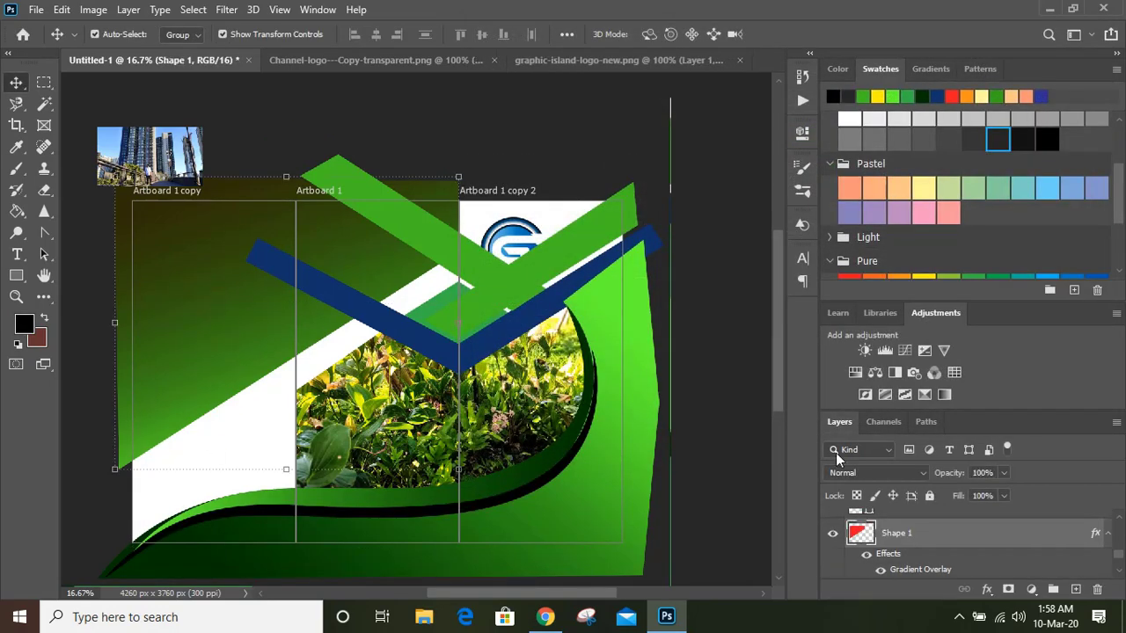
pyautogui.click(1003, 472)
pyautogui.moveTo(1000, 492); pyautogui.dragTo(941, 496)
pyautogui.click(704, 160)
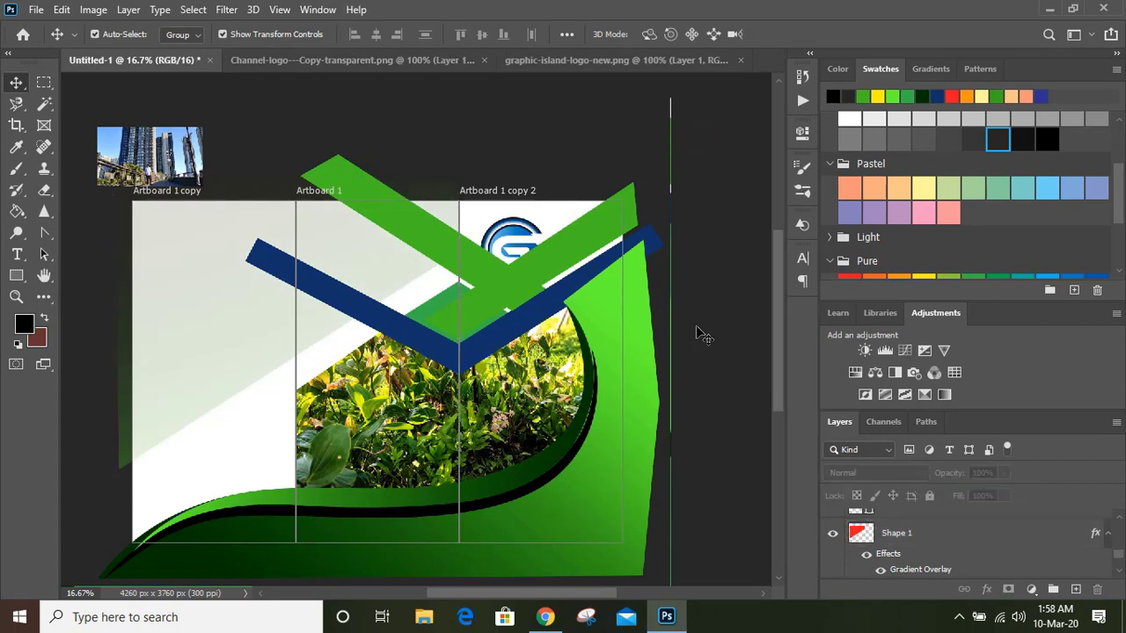
# Reduce the opacity of both crossing green diagonal bars, Shape 5 and its copy, to 13%.
pyautogui.click(348, 183)
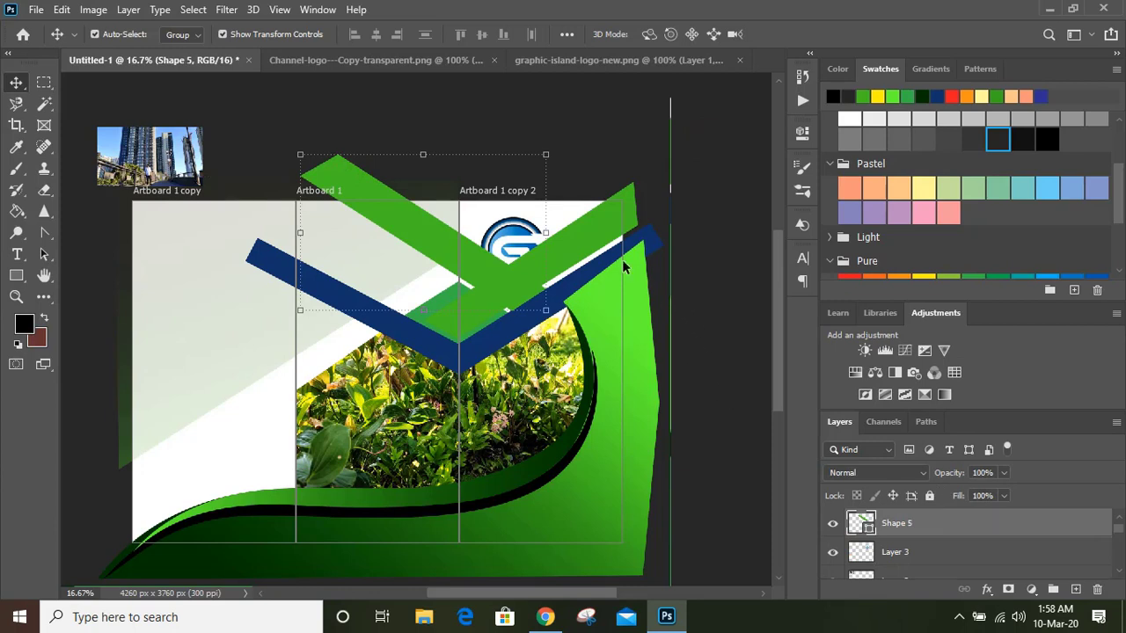
pyautogui.keyDown('shift'); pyautogui.click(602, 243); pyautogui.keyUp('shift')
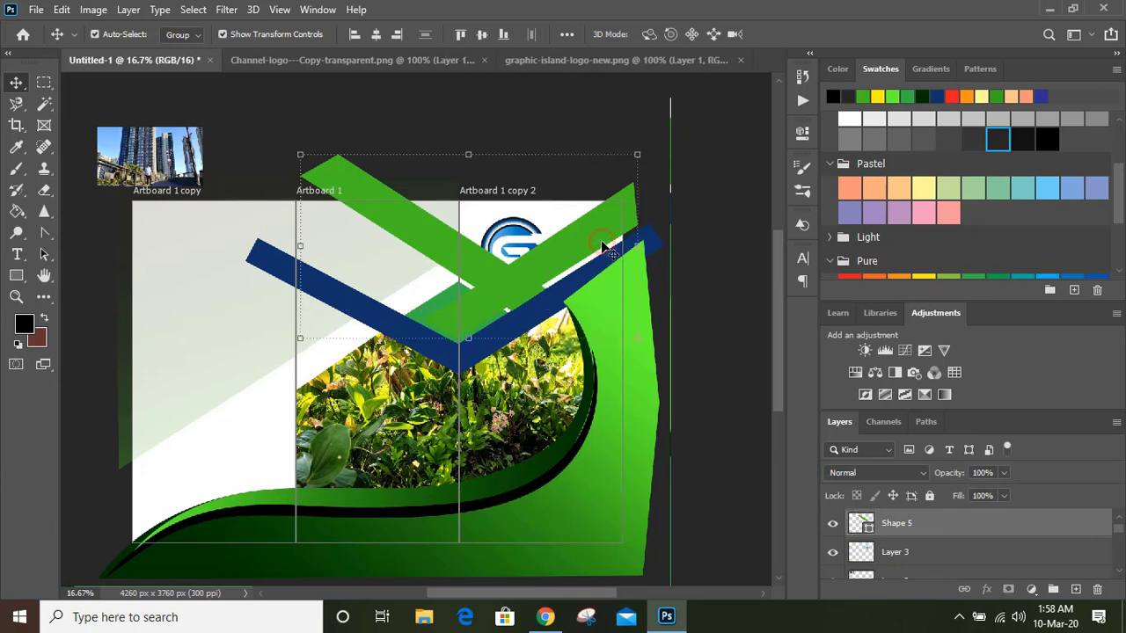
pyautogui.click(1003, 473)
pyautogui.moveTo(1005, 494); pyautogui.dragTo(940, 497)
pyautogui.click(14, 86)
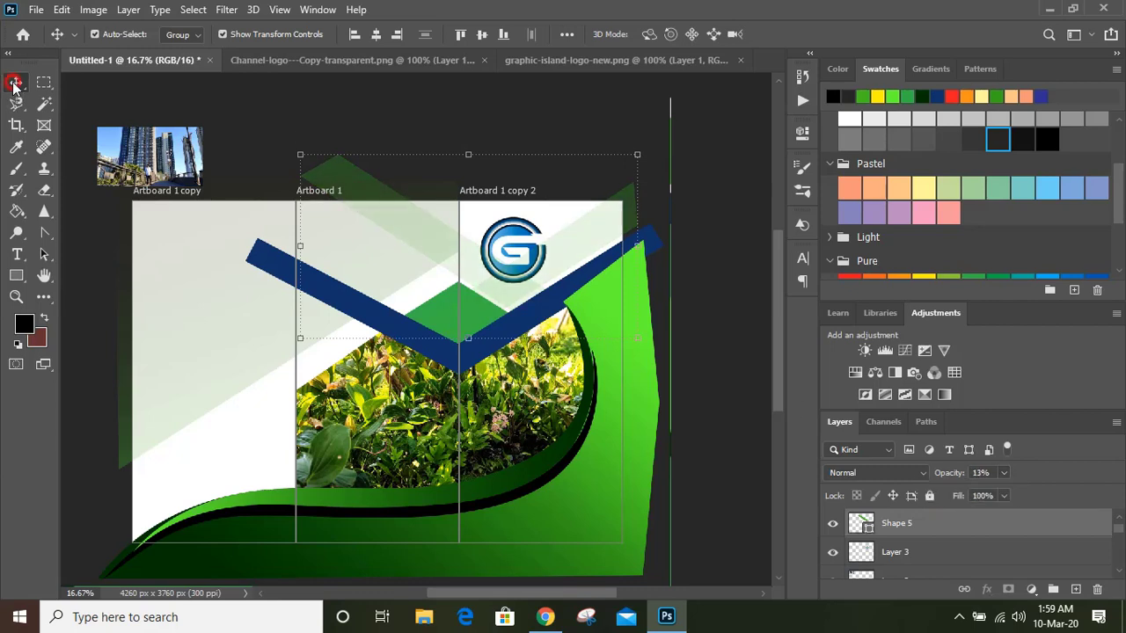
pyautogui.click(424, 105)
# Bring both blue diagonal bars, Rectangle 2 and Rectangle 2 copy, to the front of the layer stack.
pyautogui.click(336, 299)
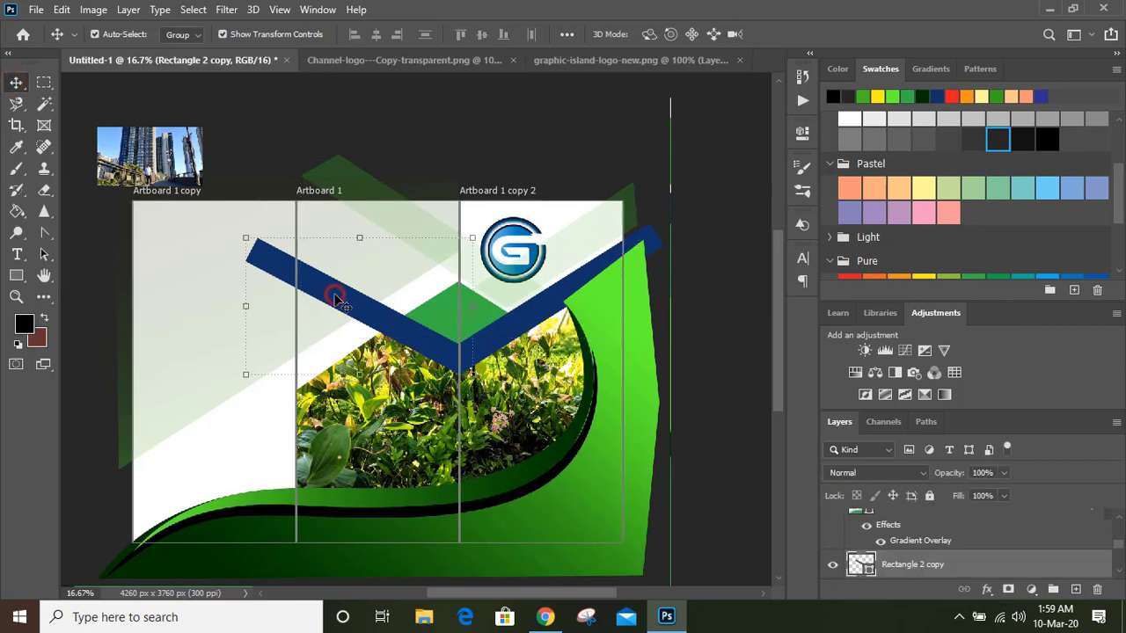
pyautogui.keyDown('shift'); pyautogui.click(537, 313); pyautogui.keyUp('shift')
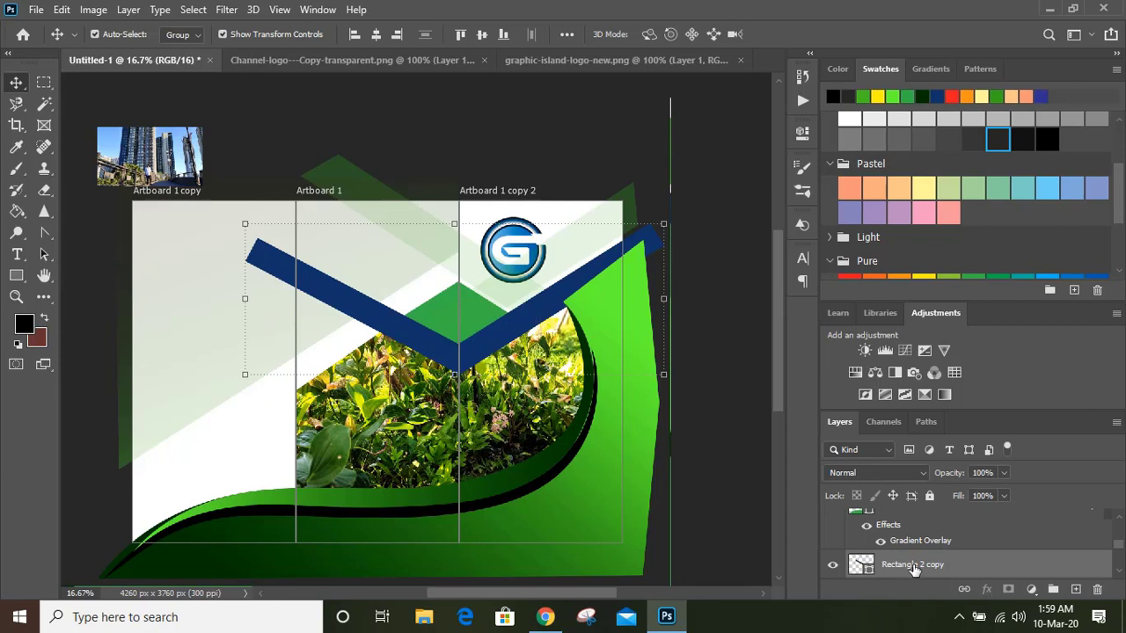
pyautogui.moveTo(913, 570); pyautogui.dragTo(916, 524)
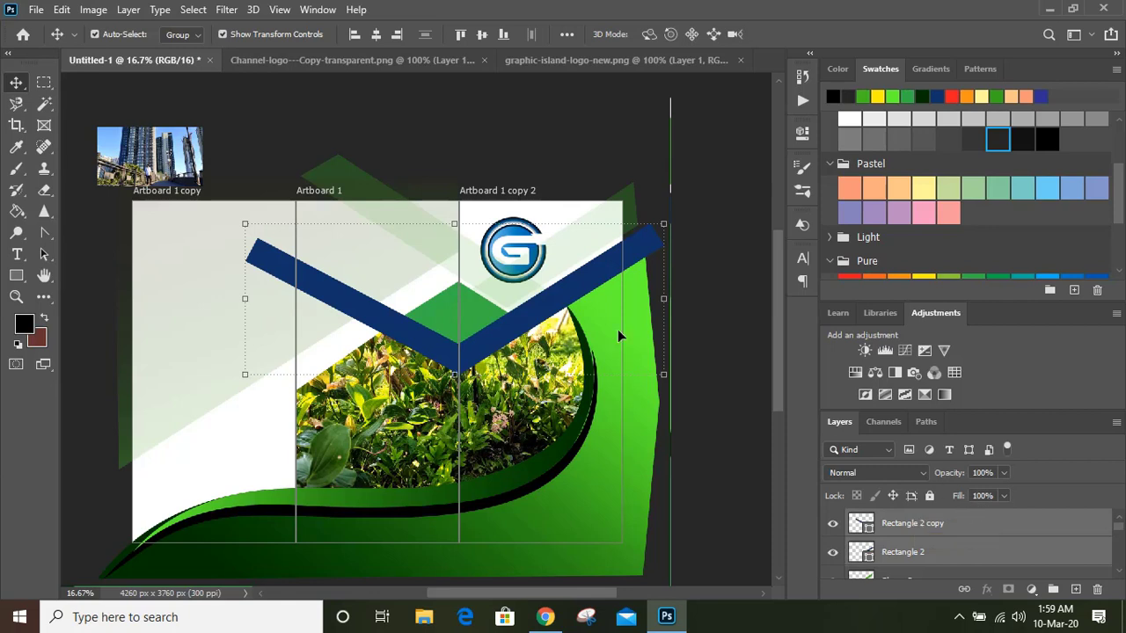
# Recolor both blue diagonal bars with the pastel green swatch and lower their opacity to 28%.
pyautogui.click(17, 211)
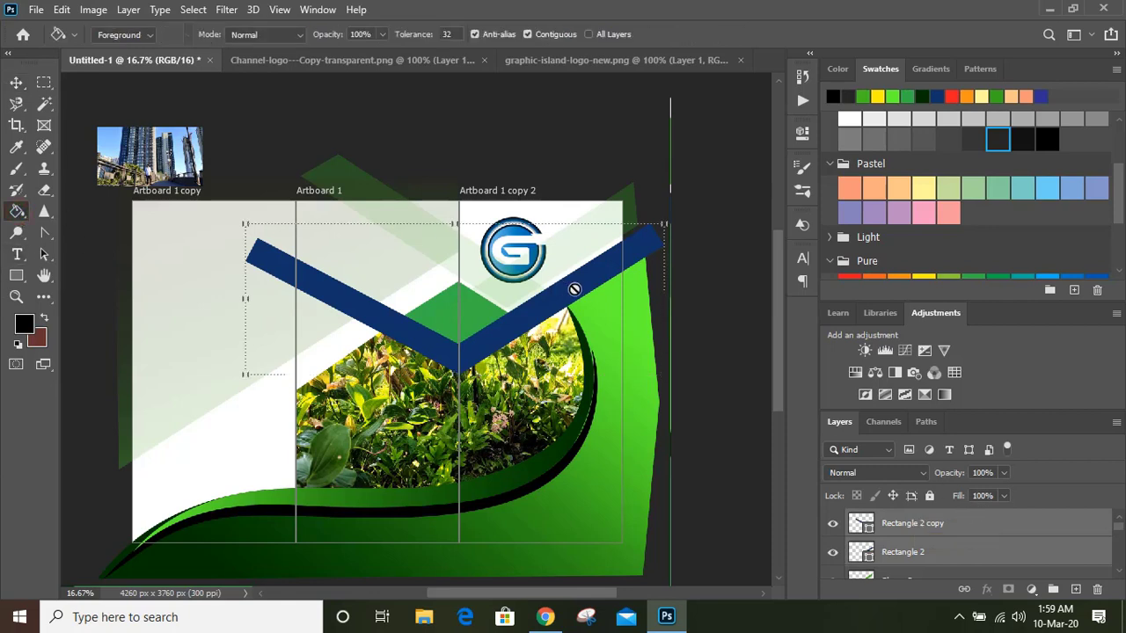
pyautogui.moveTo(973, 187); pyautogui.dragTo(574, 289)
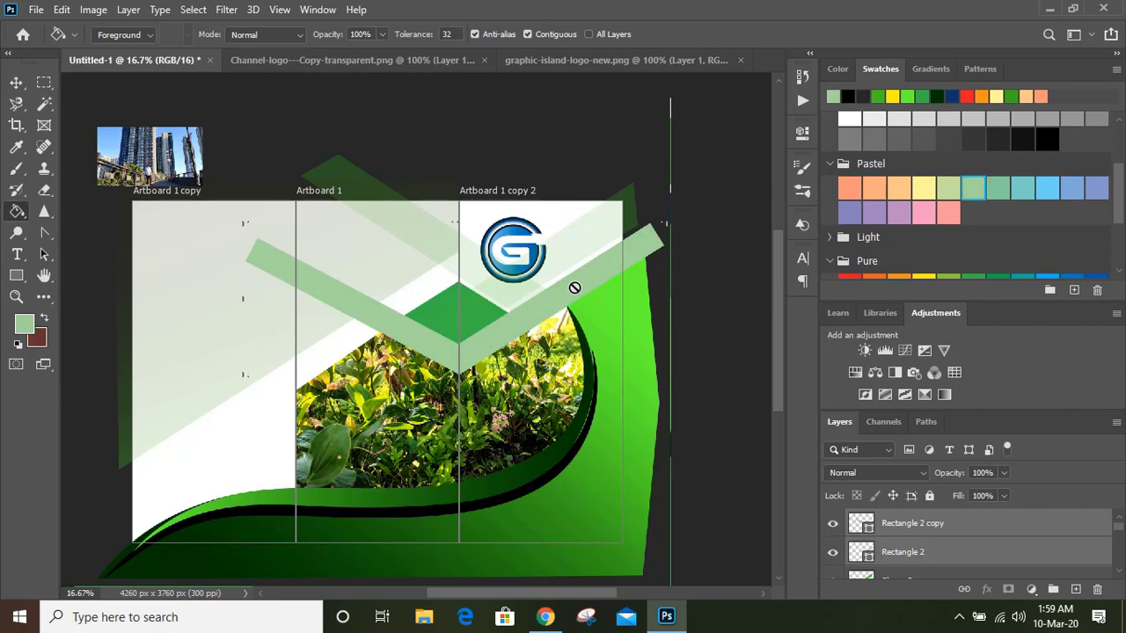
pyautogui.click(1003, 472)
pyautogui.moveTo(1006, 495); pyautogui.dragTo(958, 497)
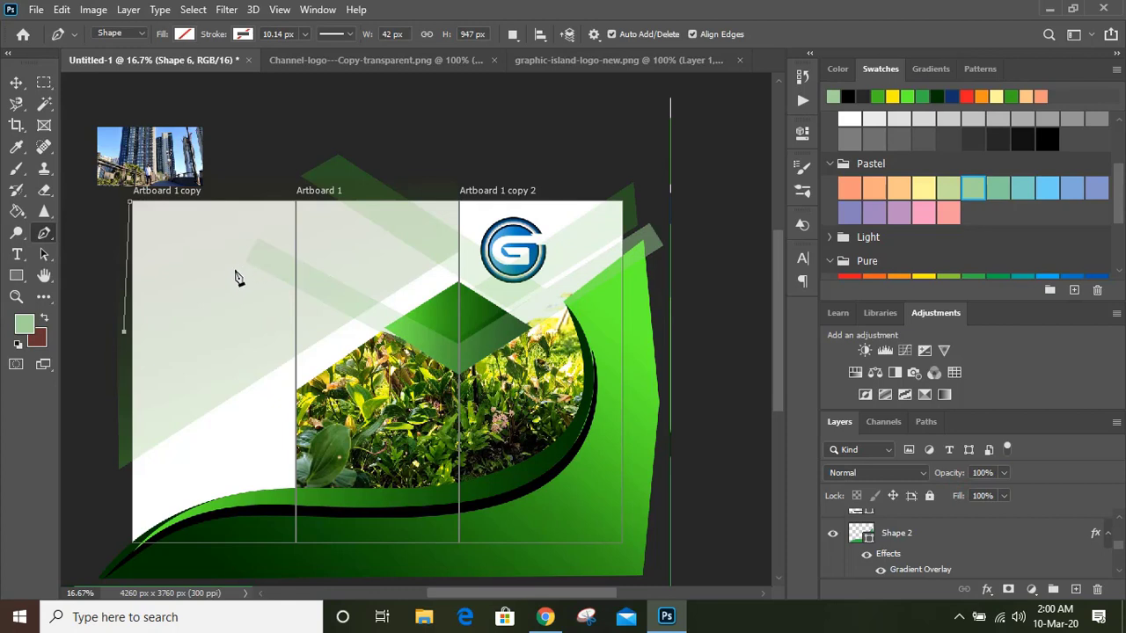
# Finish the pen shape across the upper part of Artboard 1 copy, about 1254 × 1067 px with a peaked lower edge, and fill it bright green.
pyautogui.click(235, 271)
pyautogui.click(297, 302)
pyautogui.click(297, 186)
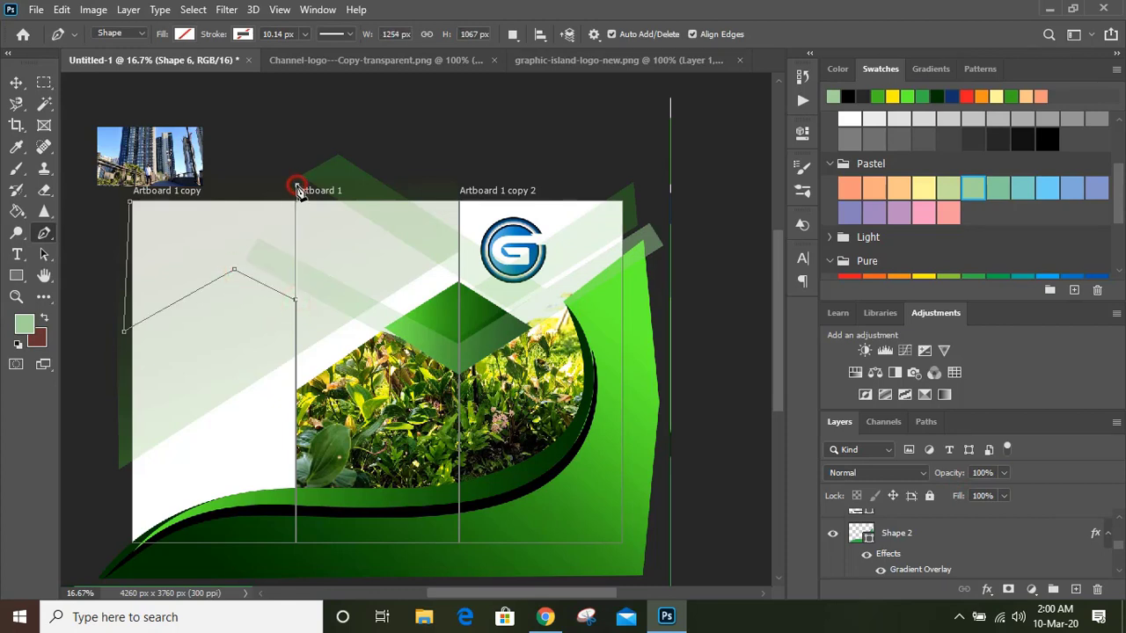
pyautogui.click(131, 201)
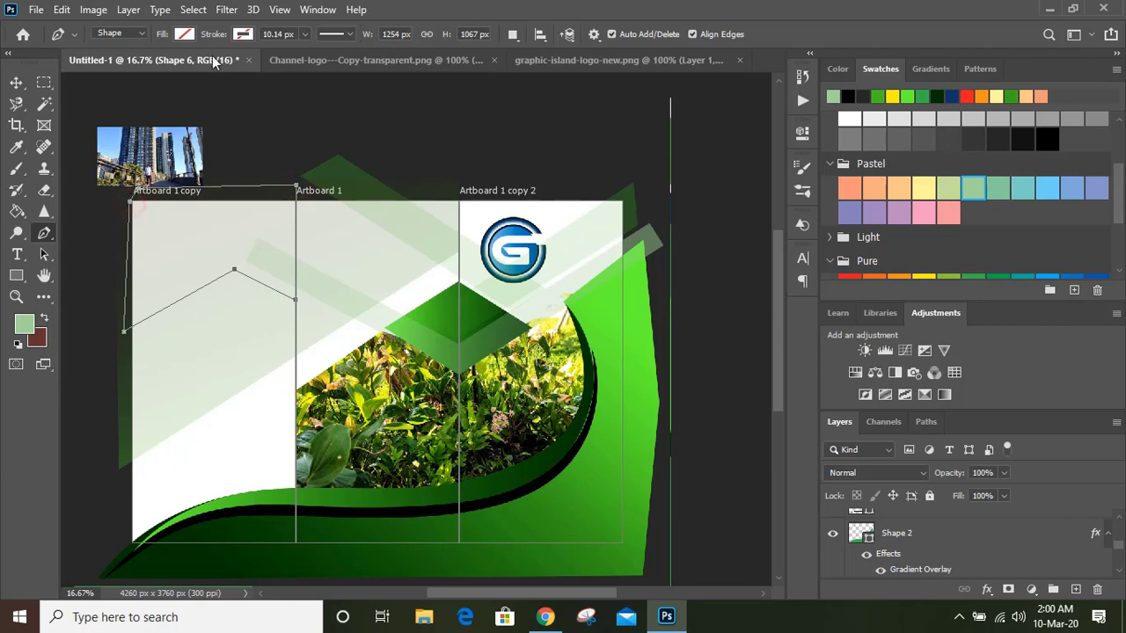
pyautogui.click(184, 34)
pyautogui.click(155, 123)
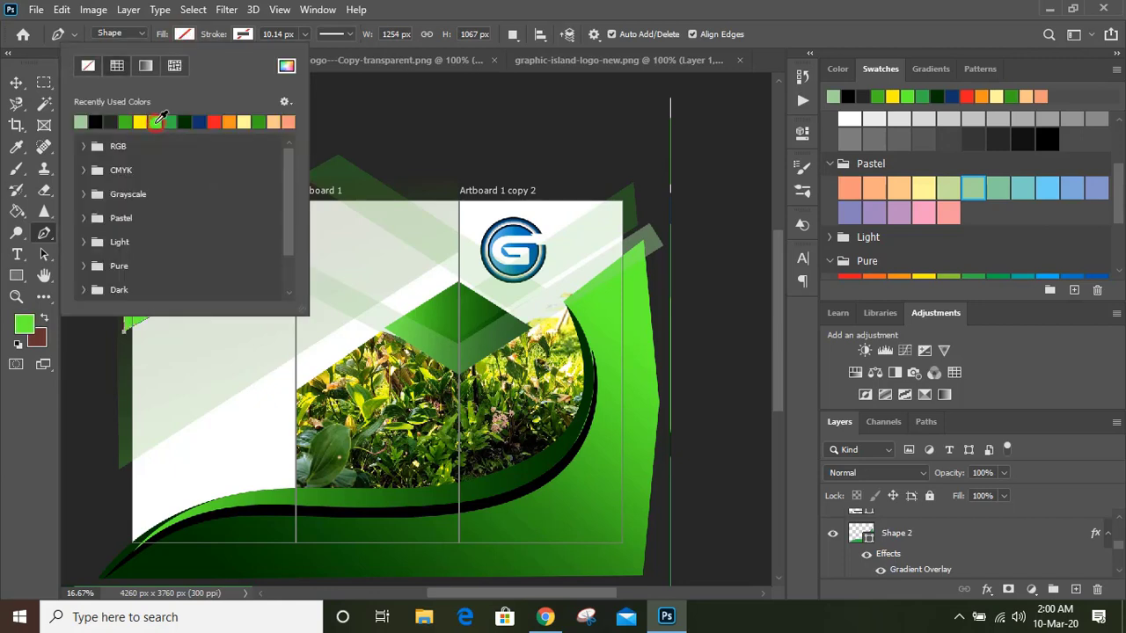
pyautogui.click(16, 82)
pyautogui.click(297, 114)
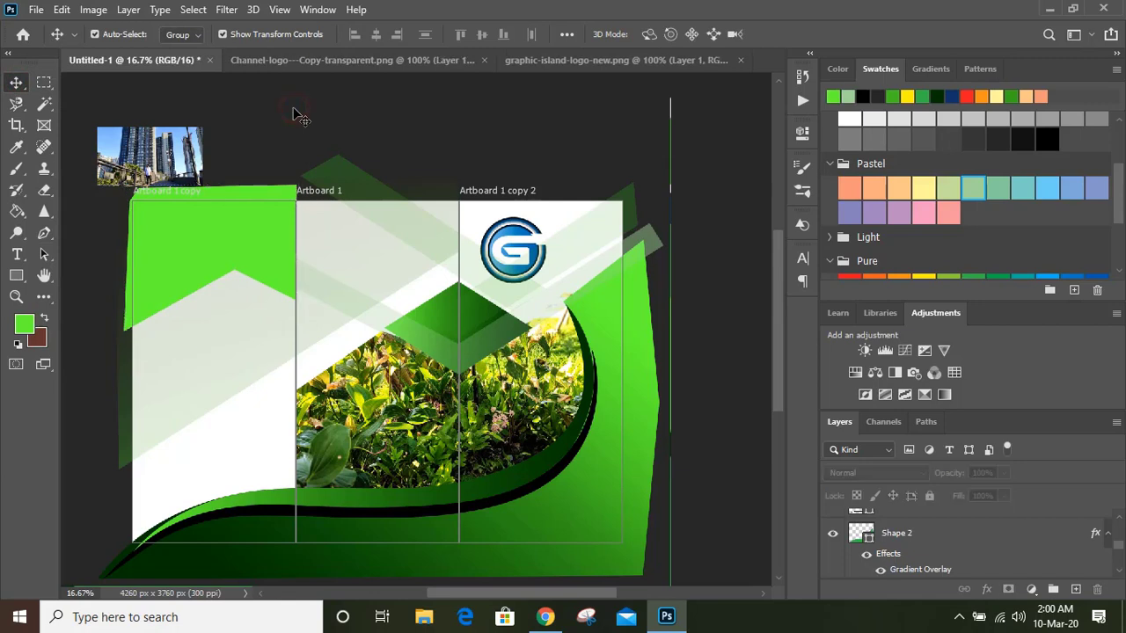
# Place the city photo over the bright green shape, bring its layer above Shape 6, and enlarge it to about 247%.
pyautogui.moveTo(159, 139); pyautogui.dragTo(227, 222)
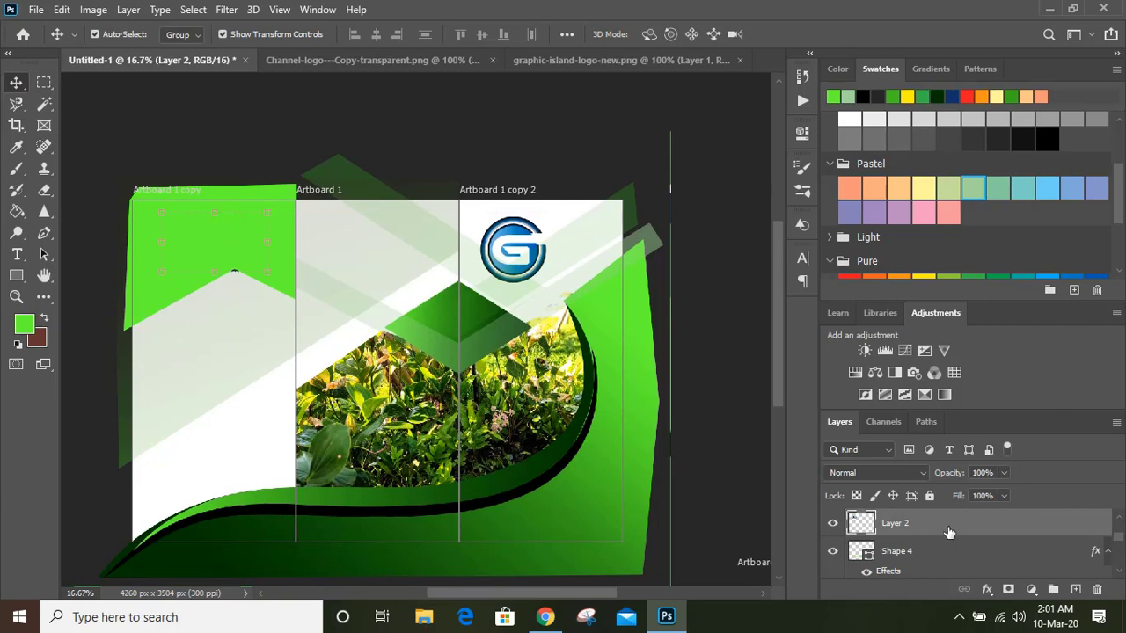
pyautogui.moveTo(948, 531)
pyautogui.mouseDown()
pyautogui.moveTo(947, 503)
pyautogui.moveTo(946, 521)
pyautogui.mouseUp()
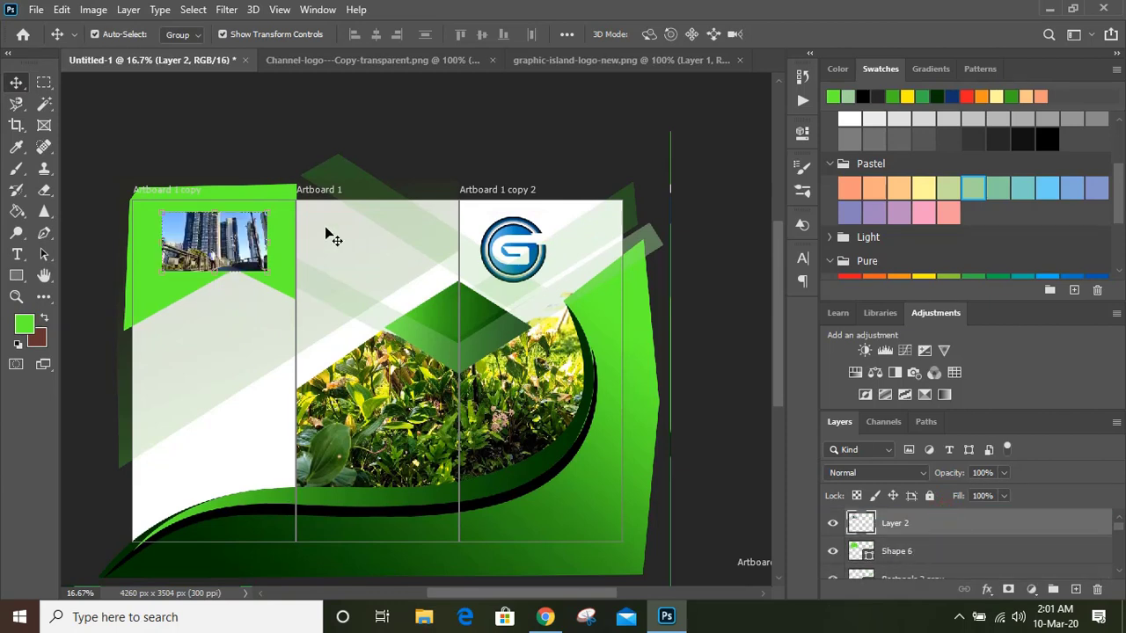
pyautogui.moveTo(268, 273); pyautogui.dragTo(331, 340)
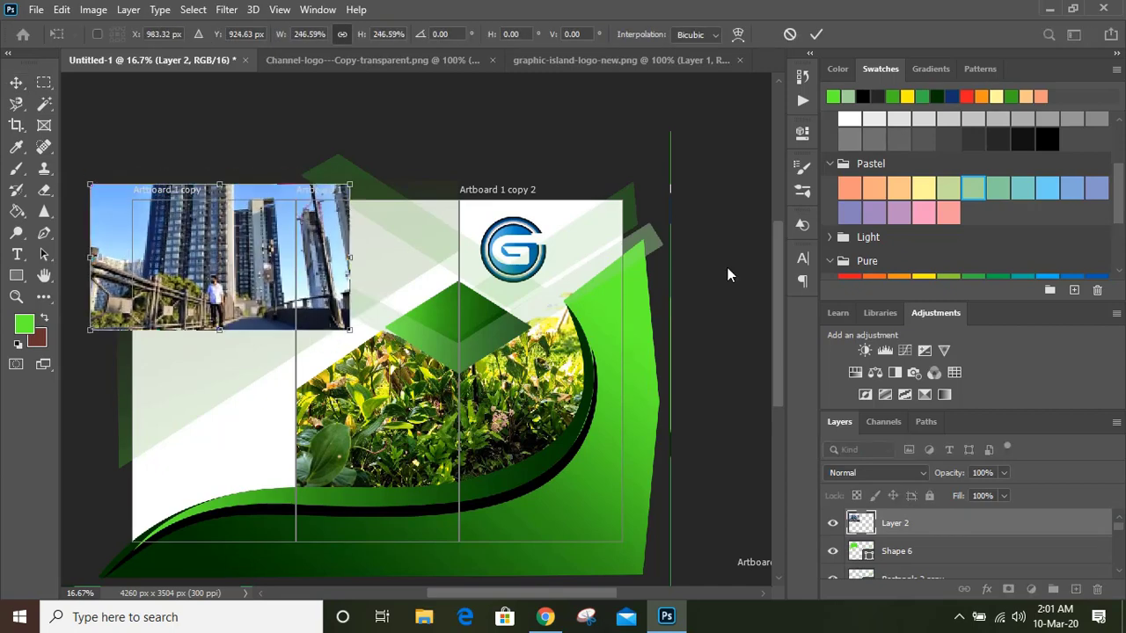
pyautogui.press('Return')
# Clip the city photo to the bright green shape with a clipping mask.
pyautogui.rightClick(972, 525)
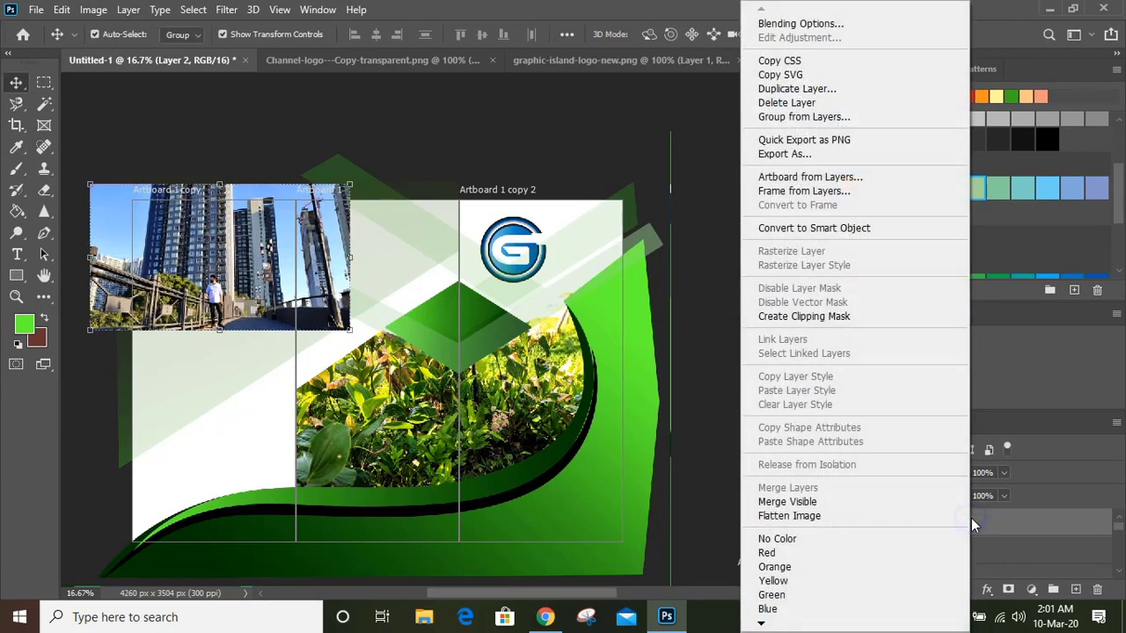
pyautogui.click(866, 317)
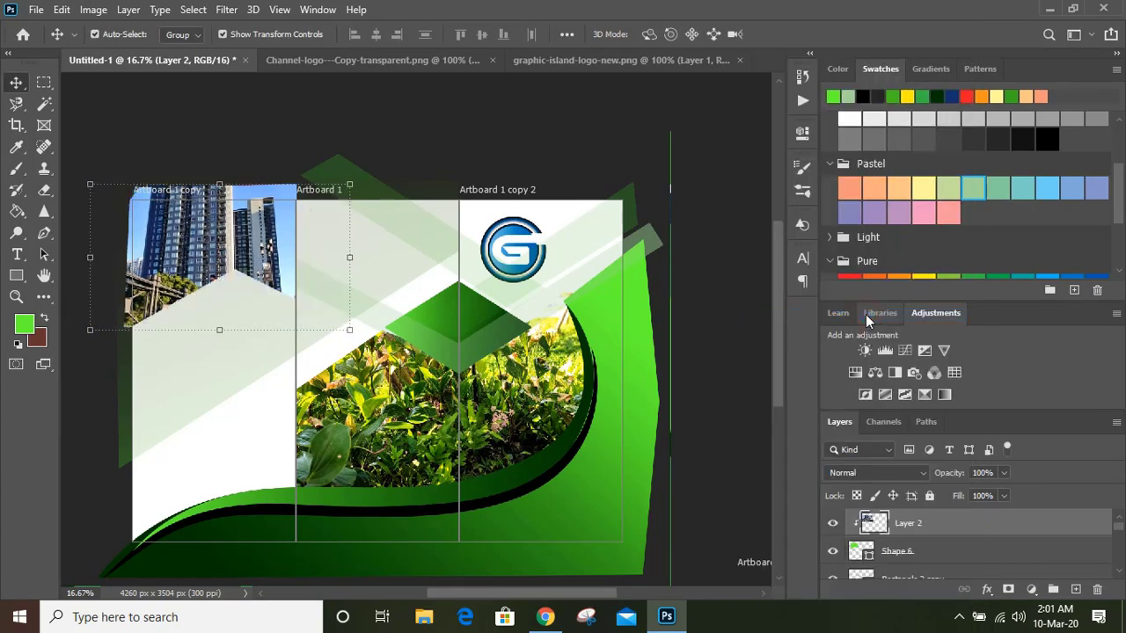
pyautogui.click(448, 115)
# Draw a triangular pen shape, about 1272 × 804 px, over the city photo's upper-right area and fill it dark green.
pyautogui.scroll(-1, 448, 115)
pyautogui.click(44, 233)
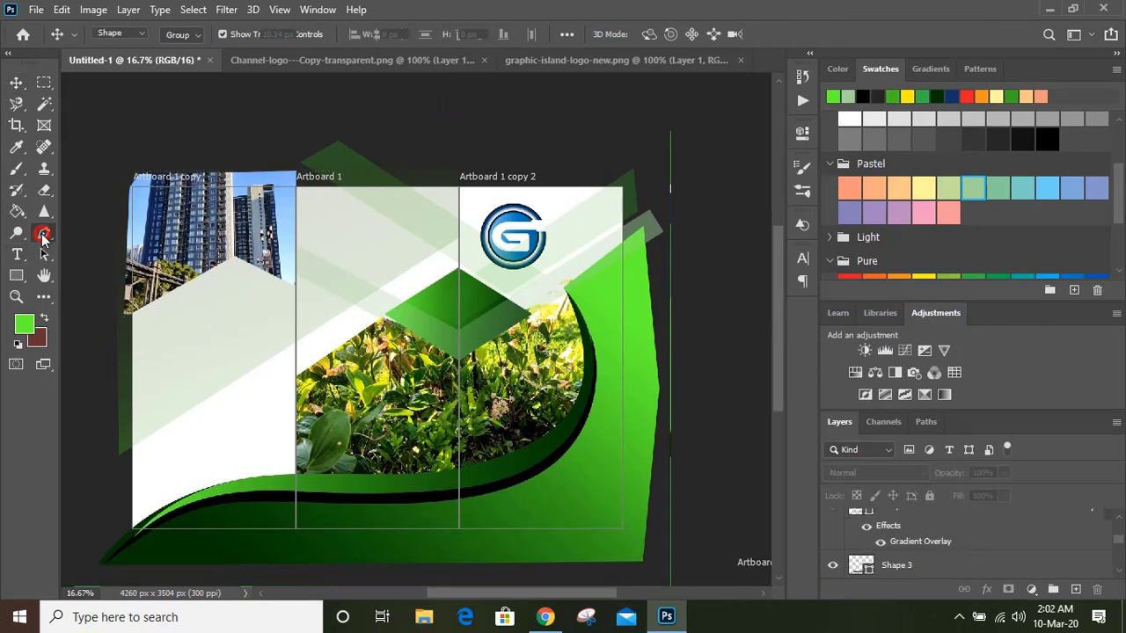
pyautogui.click(120, 203)
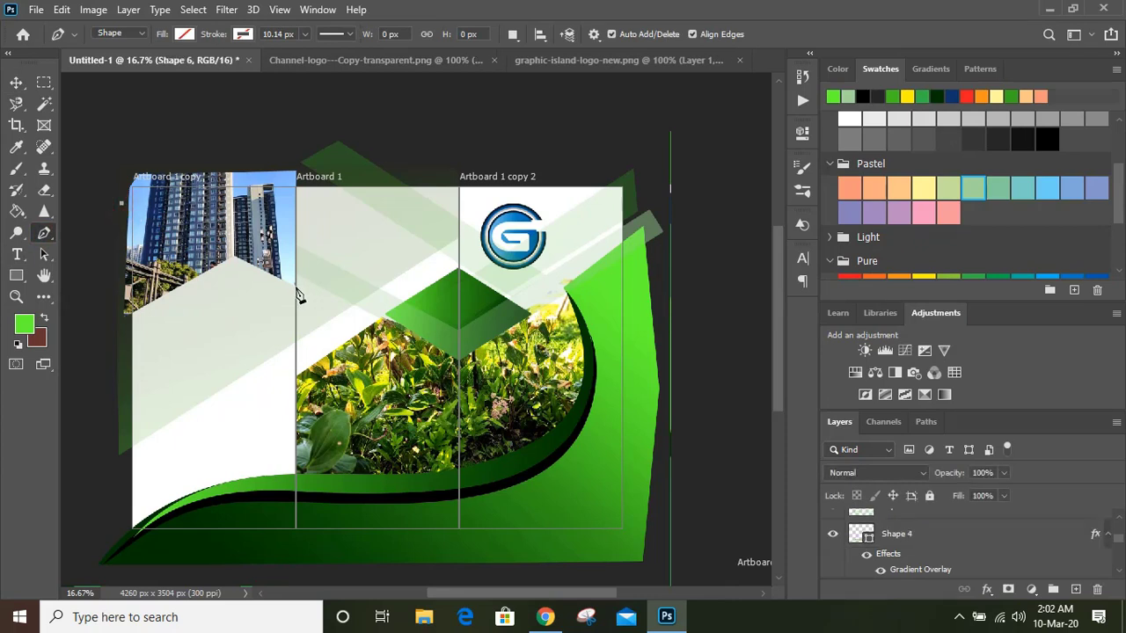
pyautogui.click(296, 287)
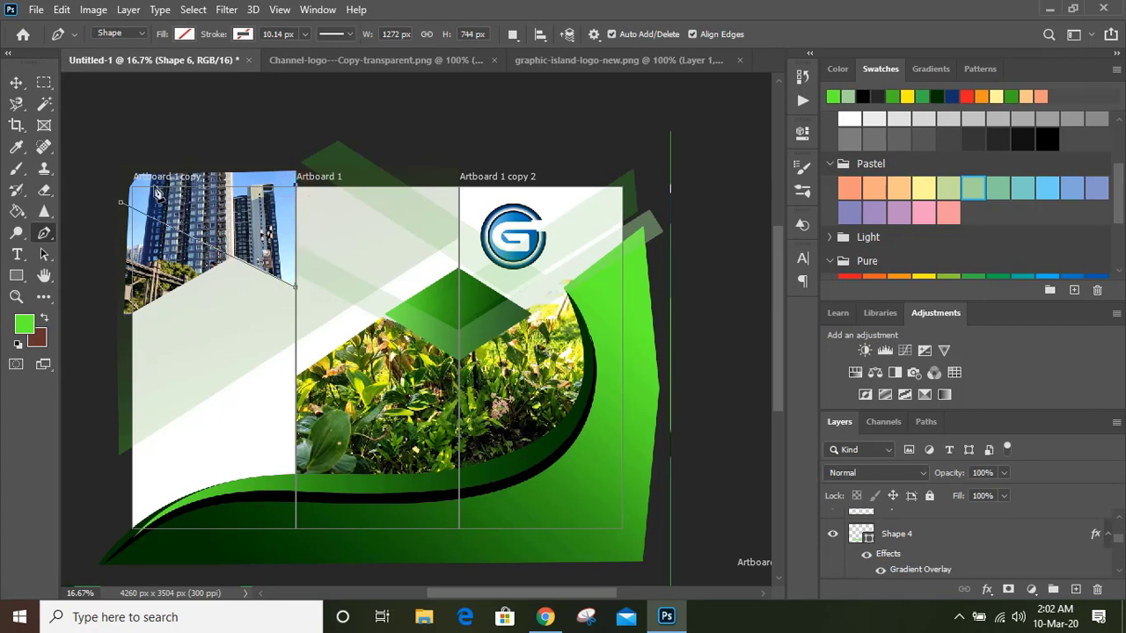
pyautogui.click(122, 177)
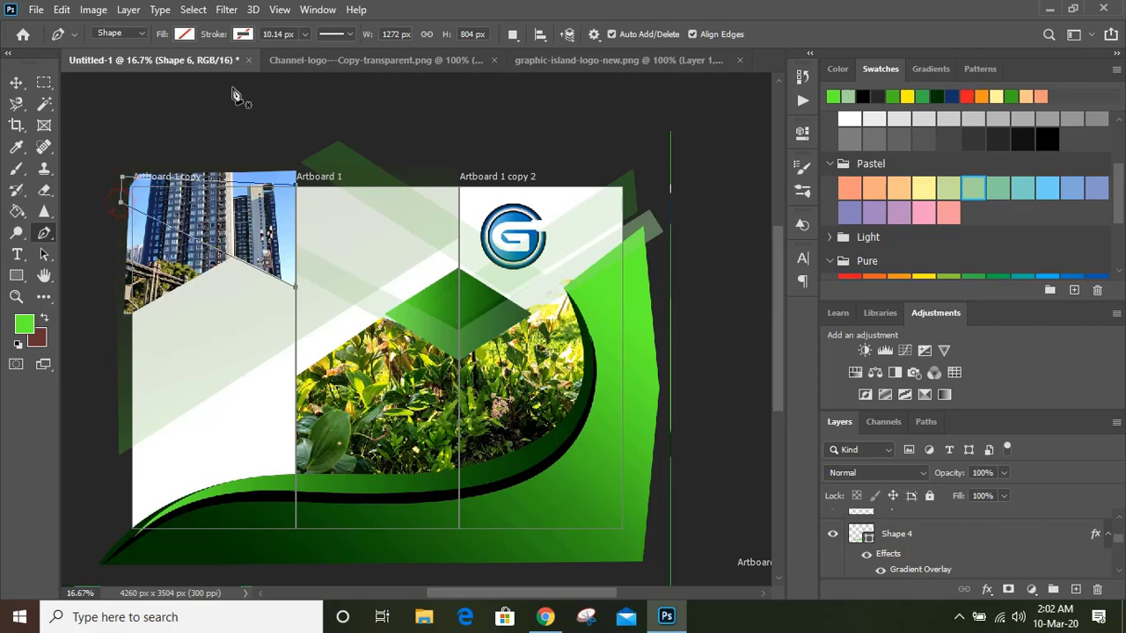
pyautogui.click(183, 34)
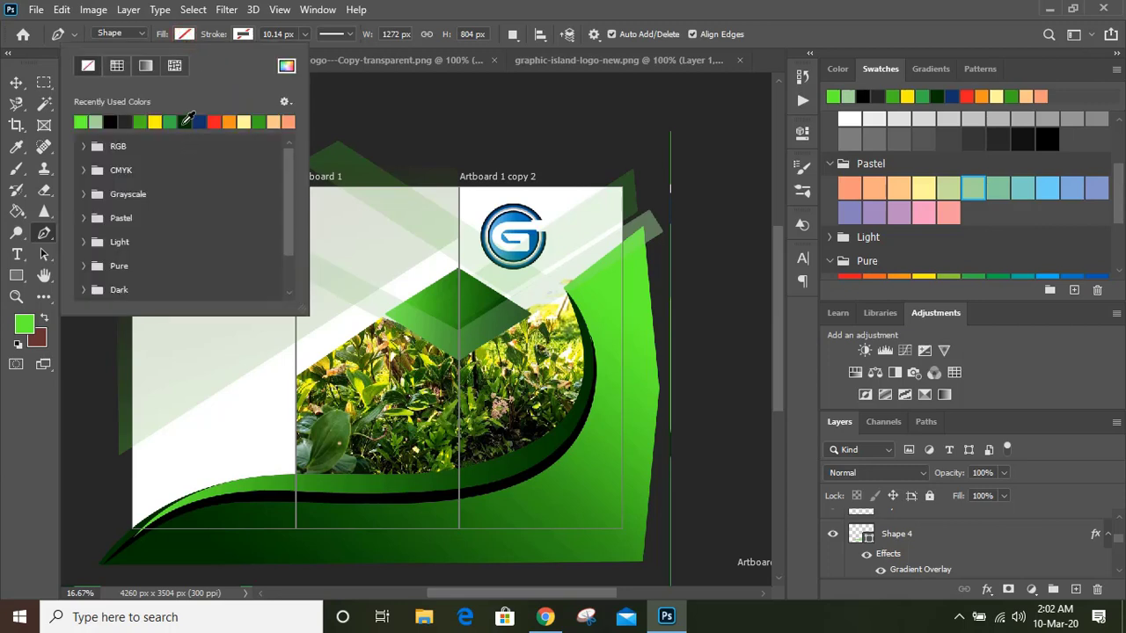
pyautogui.click(185, 123)
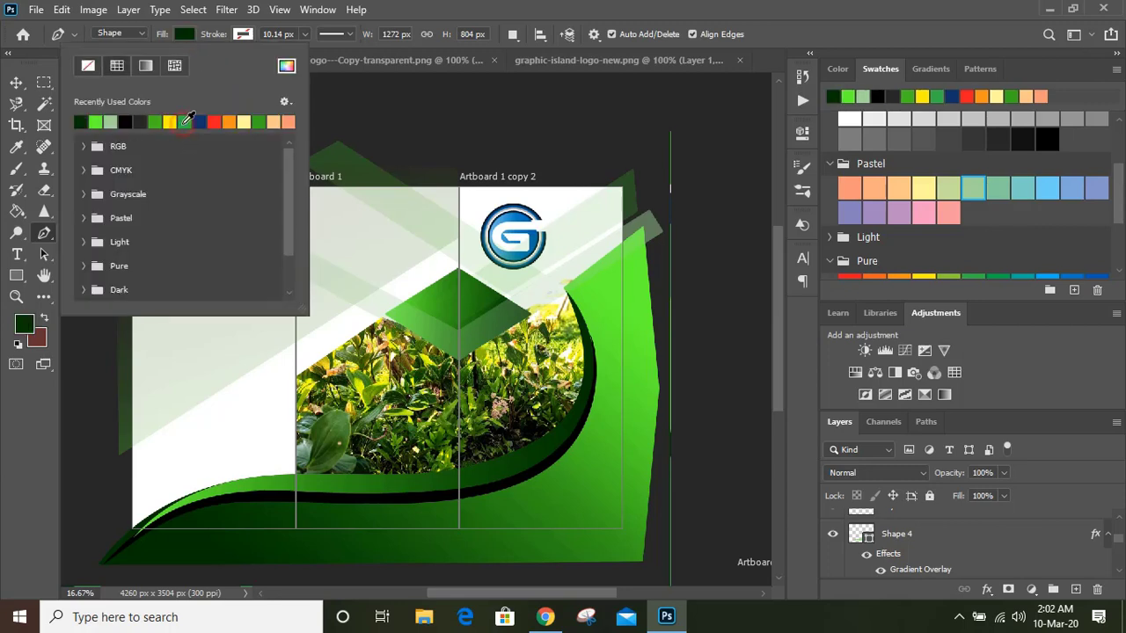
pyautogui.click(14, 84)
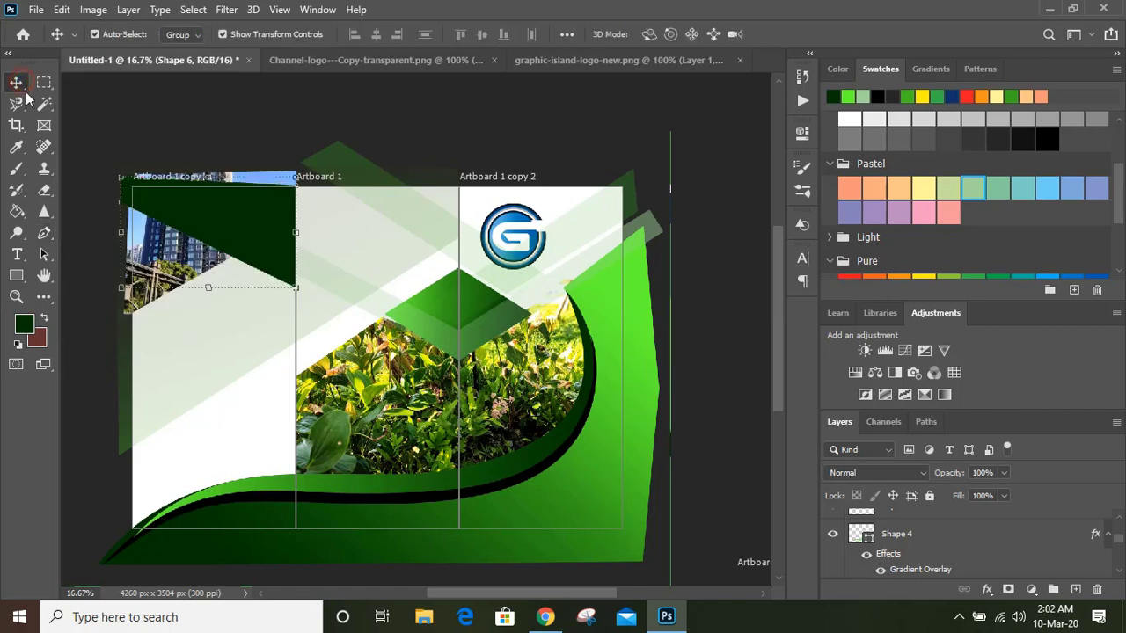
# Set the opacity of the dark green shape over the city photo to 60%.
pyautogui.click(1002, 472)
pyautogui.click(975, 492)
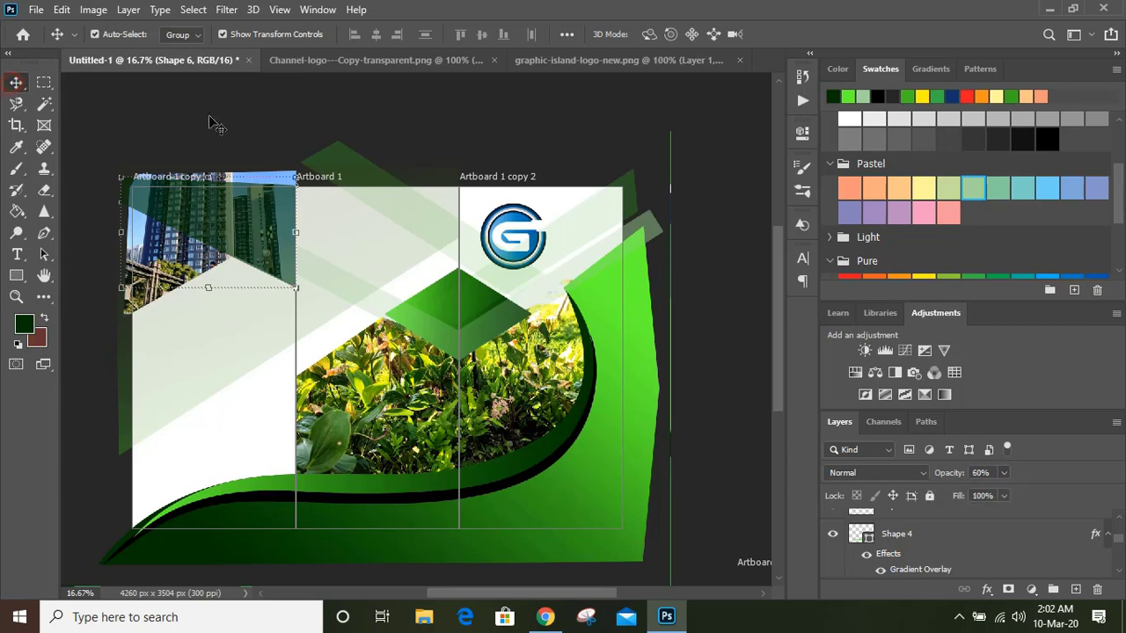
pyautogui.hotkey('alt', ']')
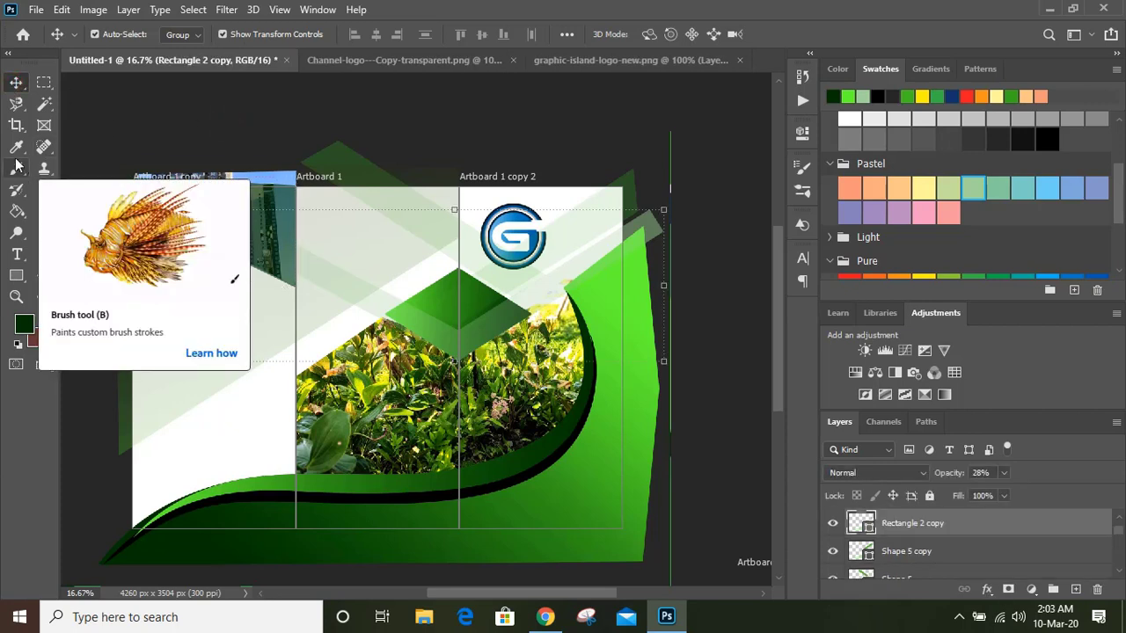
# Fill the V-shaped band (Rectangle 2 copy) with dark green and raise its opacity to fully opaque.
pyautogui.click(16, 147)
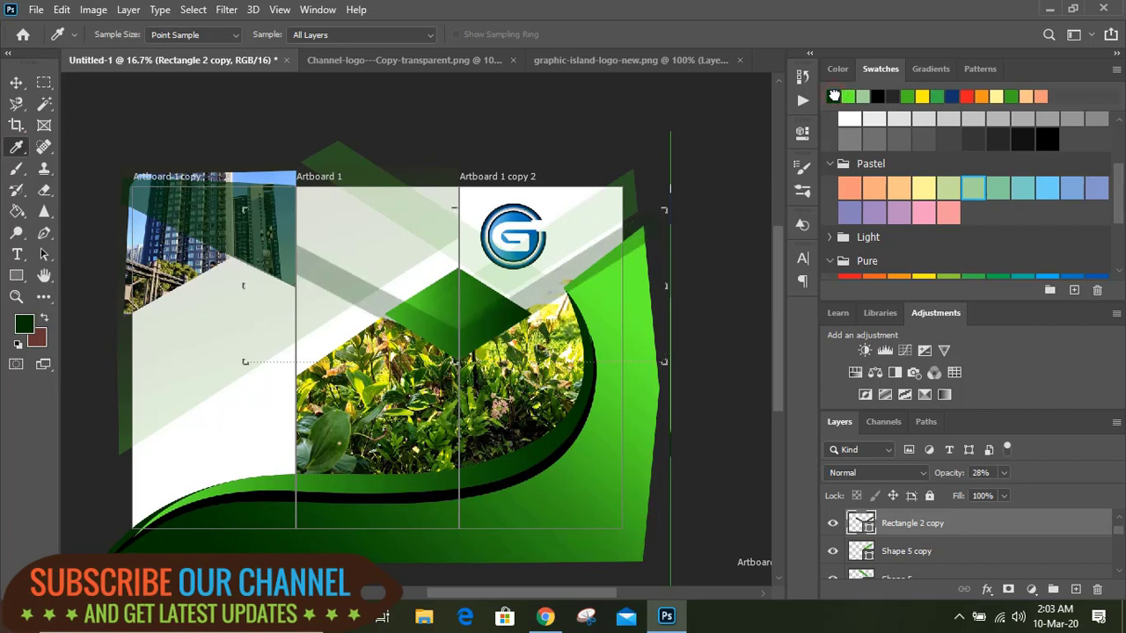
pyautogui.click(1004, 472)
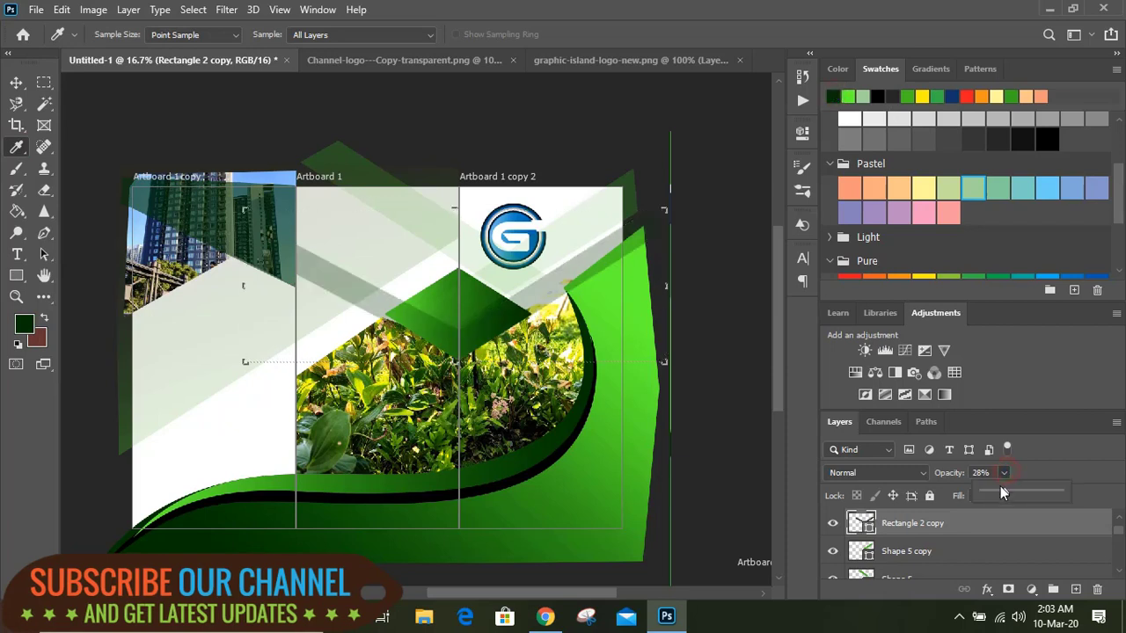
pyautogui.moveTo(1026, 495); pyautogui.dragTo(1056, 495)
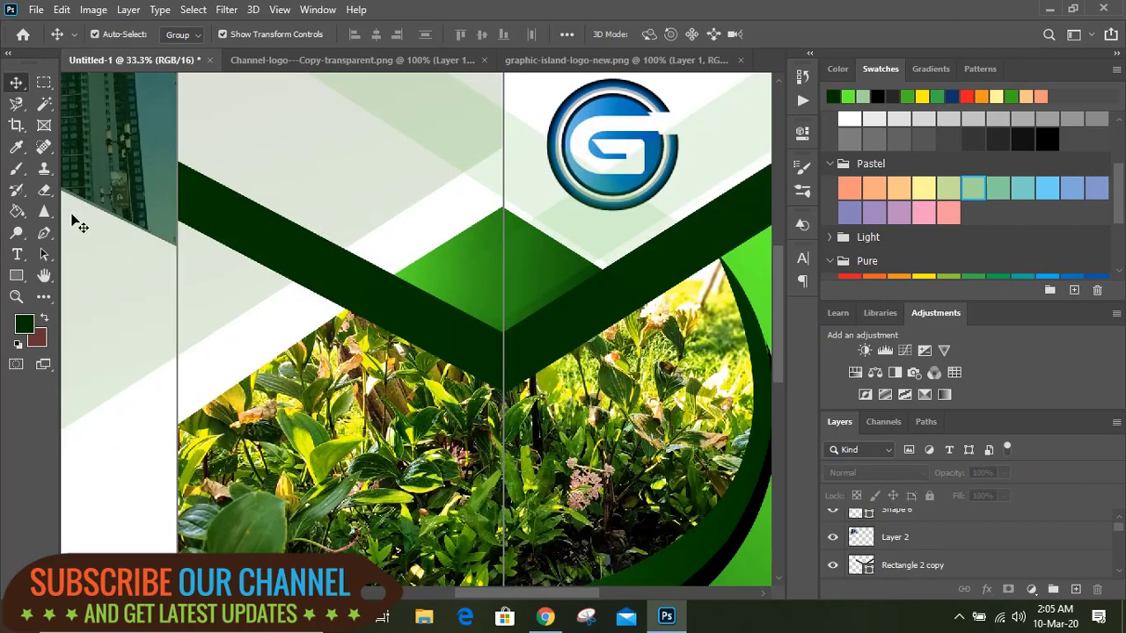
# Draw a closed five-point pen shape, about 1071 × 711 px, over the V-shaped band's left arm beside the green diamond.
pyautogui.click(44, 233)
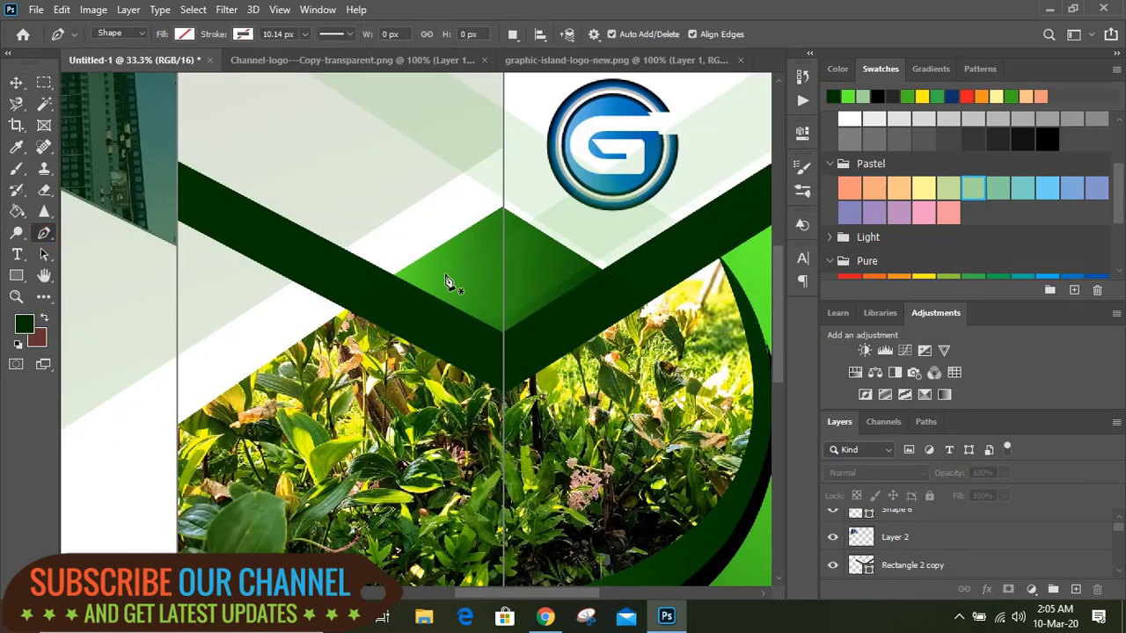
pyautogui.click(401, 273)
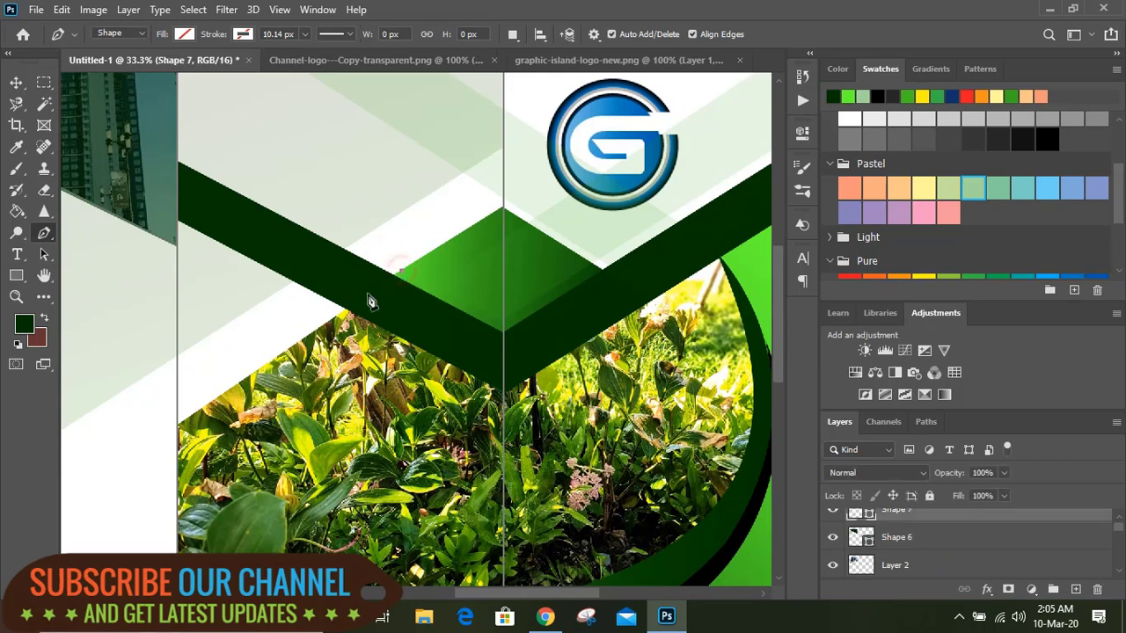
pyautogui.click(338, 314)
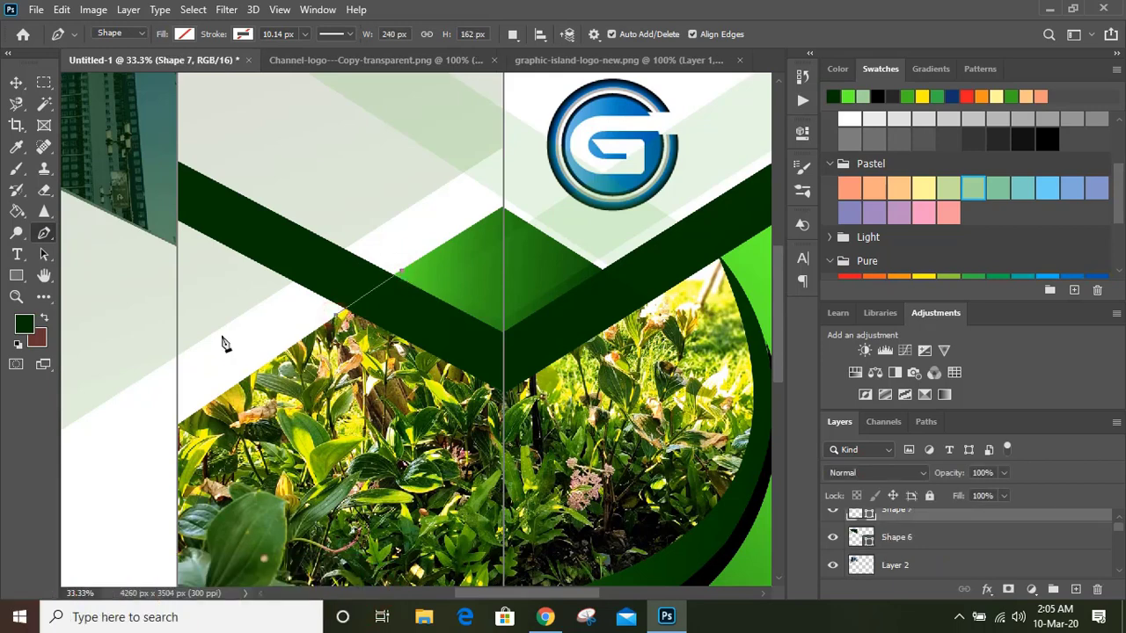
pyautogui.click(142, 254)
pyautogui.click(106, 120)
pyautogui.click(308, 143)
pyautogui.click(402, 276)
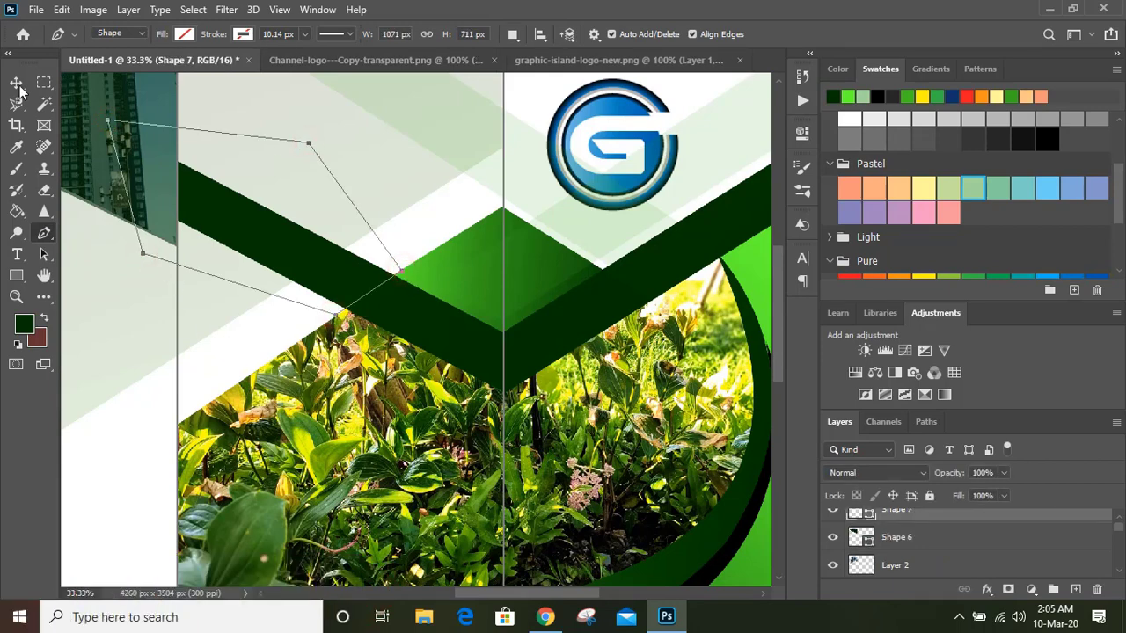
# Cut the new pen shape out of the V-shaped band with Subtract Front Shape and fill the trimmed band dark green.
pyautogui.click(17, 83)
pyautogui.click(447, 339)
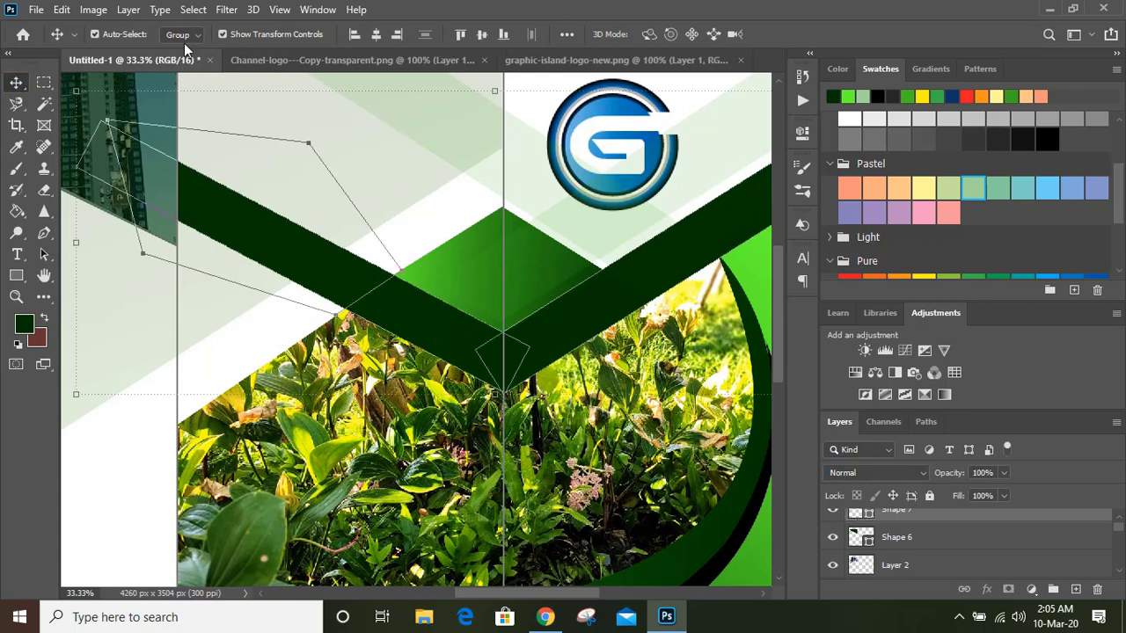
pyautogui.click(129, 10)
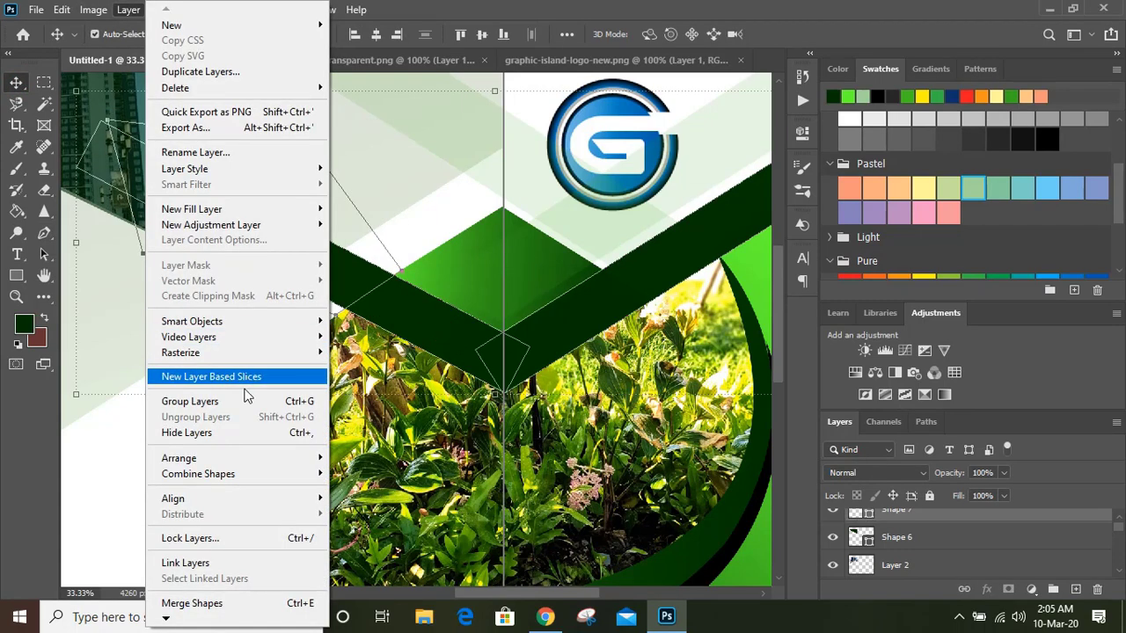
pyautogui.moveTo(290, 474)
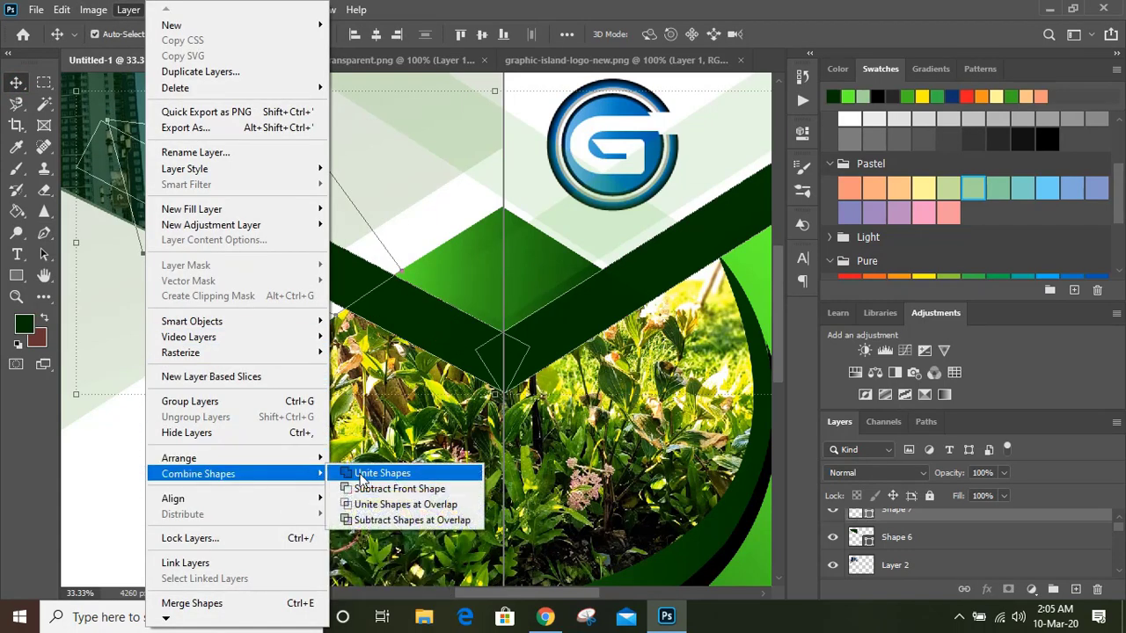
pyautogui.click(426, 490)
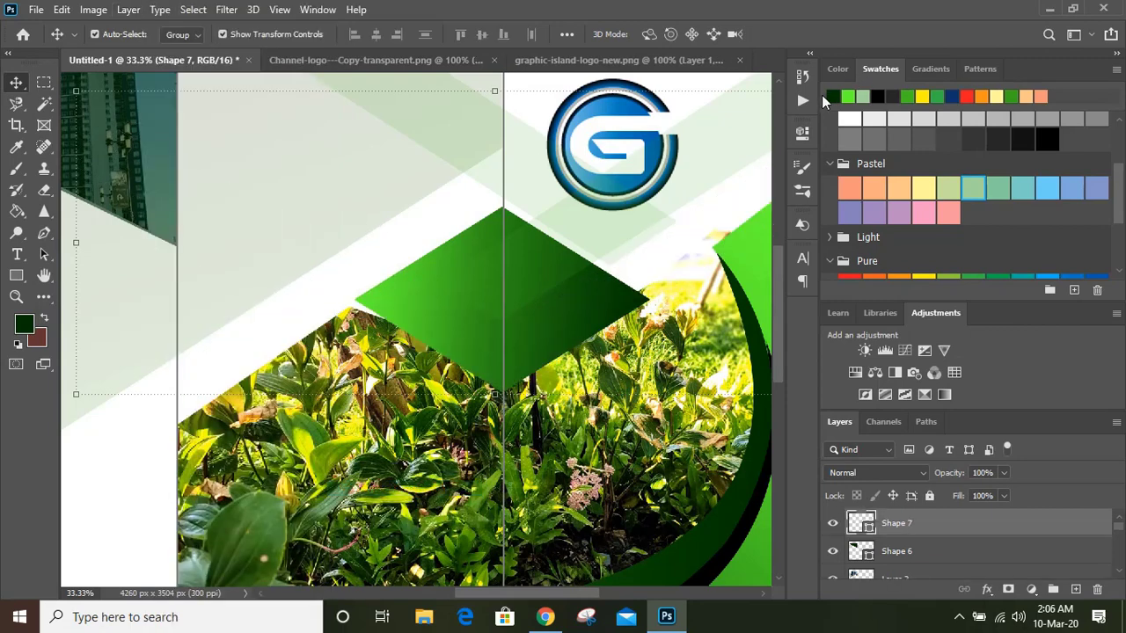
pyautogui.hotkey('ctrl', '-')
pyautogui.hotkey('ctrl', '-')
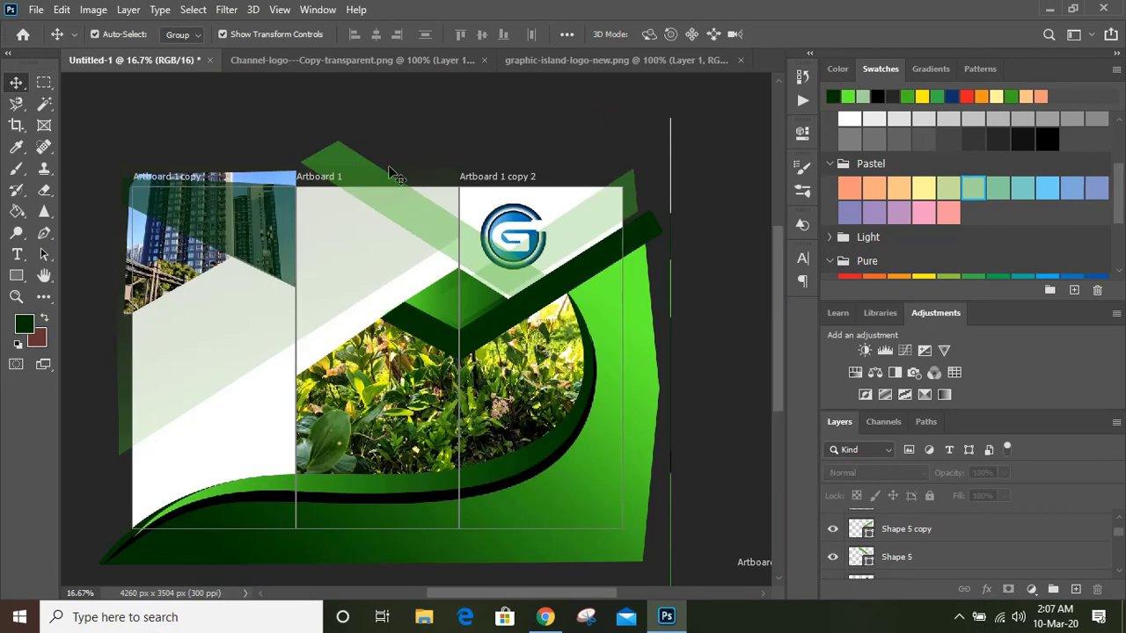
# Duplicate the translucent green stripe up and to the right, and recolor the black curved band (Shape 3) white.
pyautogui.moveTo(361, 162); pyautogui.dragTo(406, 138)
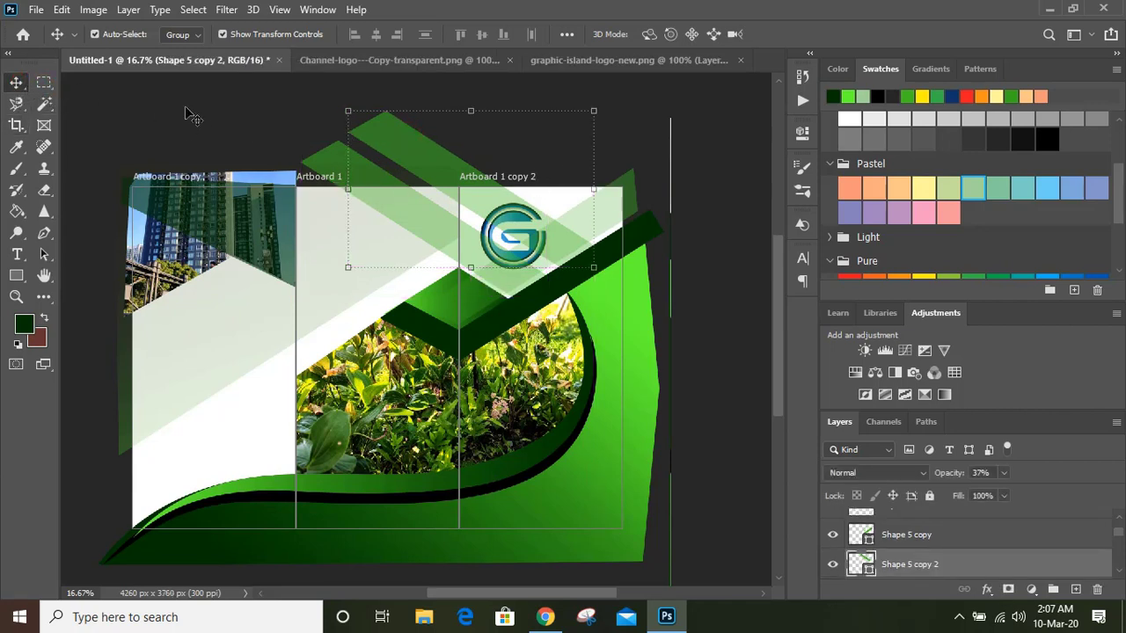
pyautogui.click(231, 116)
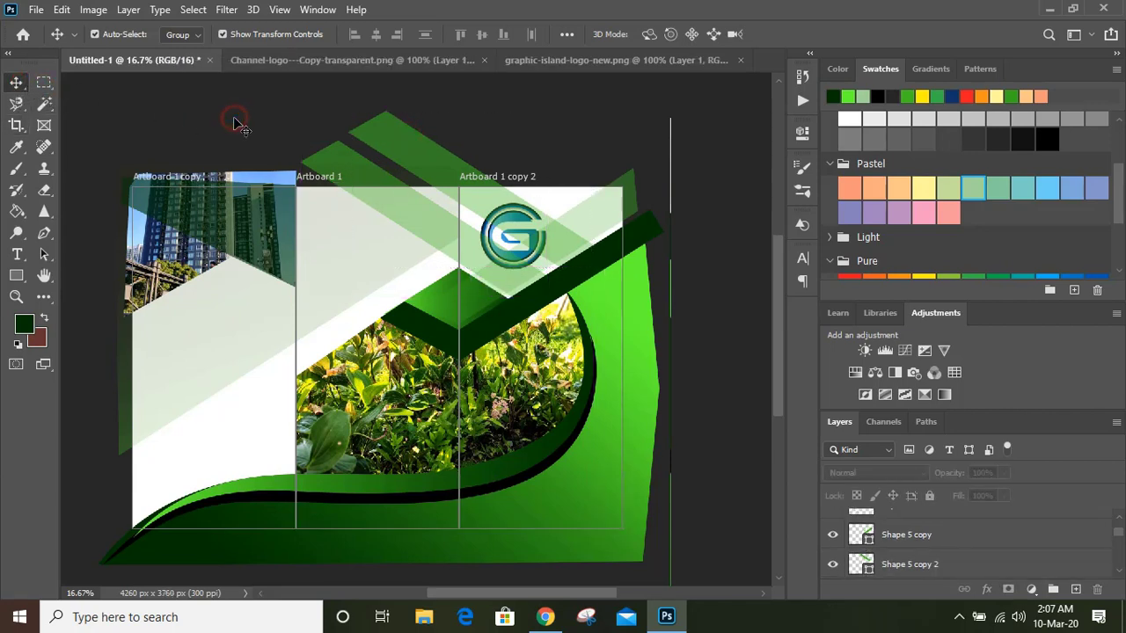
pyautogui.click(122, 546)
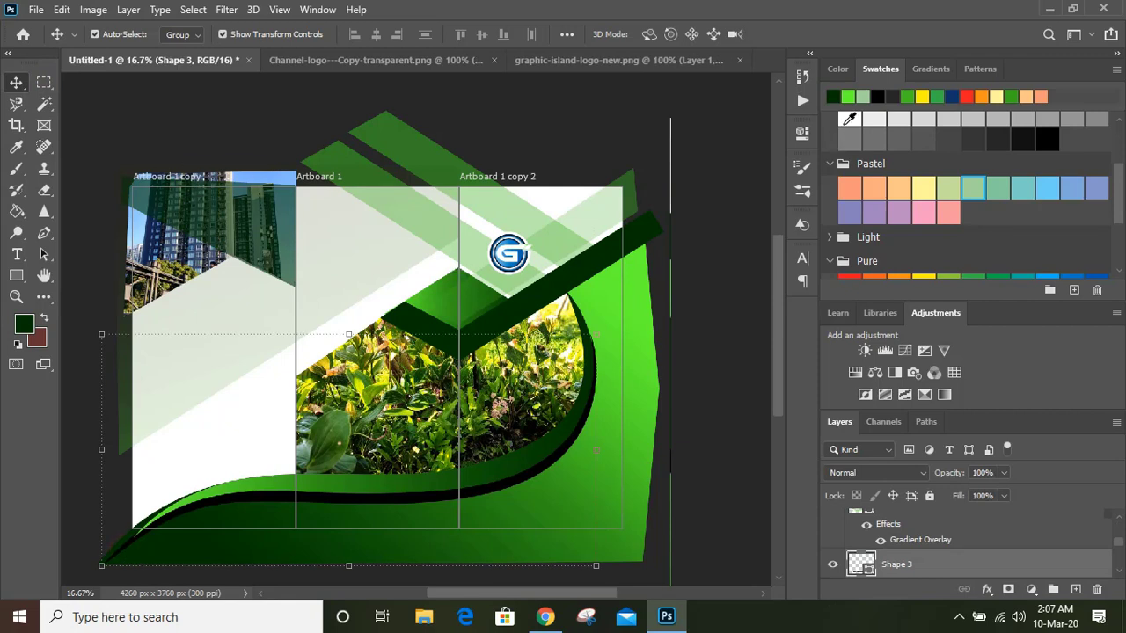
pyautogui.click(850, 117)
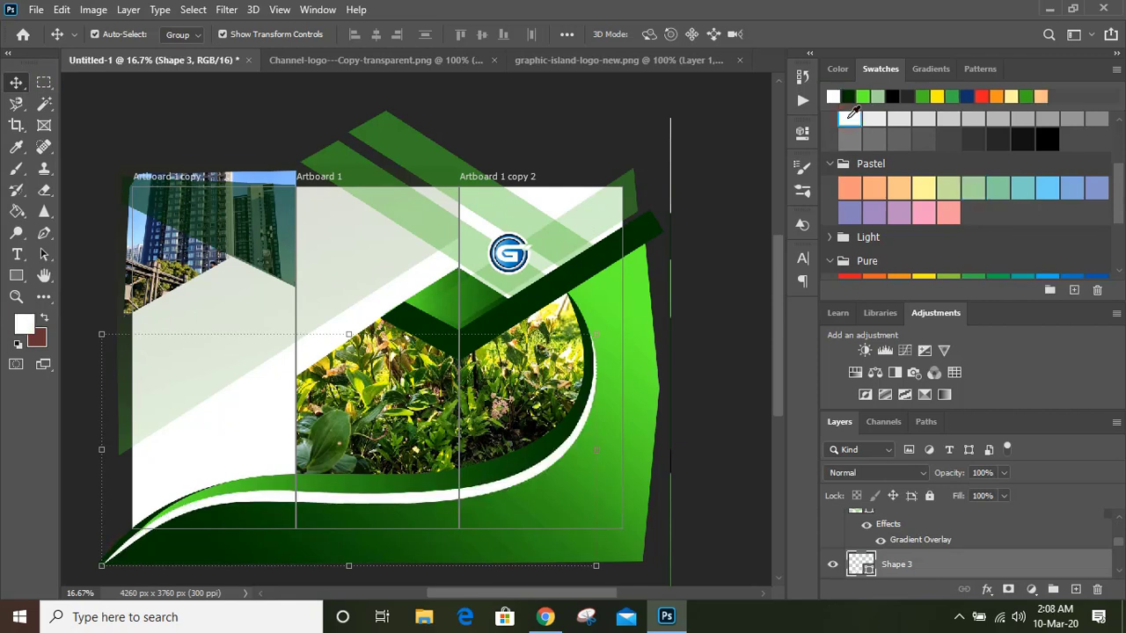
# Place a copy of the Shape 1 gradient shape at 46% opacity over the lower-right area, scaled to 147% × 142.09% and rotated -40.29°.
pyautogui.scroll(-2, 220, 255)
pyautogui.moveTo(214, 324); pyautogui.dragTo(585, 549)
pyautogui.hotkey('ctrl', 't')
pyautogui.moveTo(704, 359); pyautogui.dragTo(663, 249)
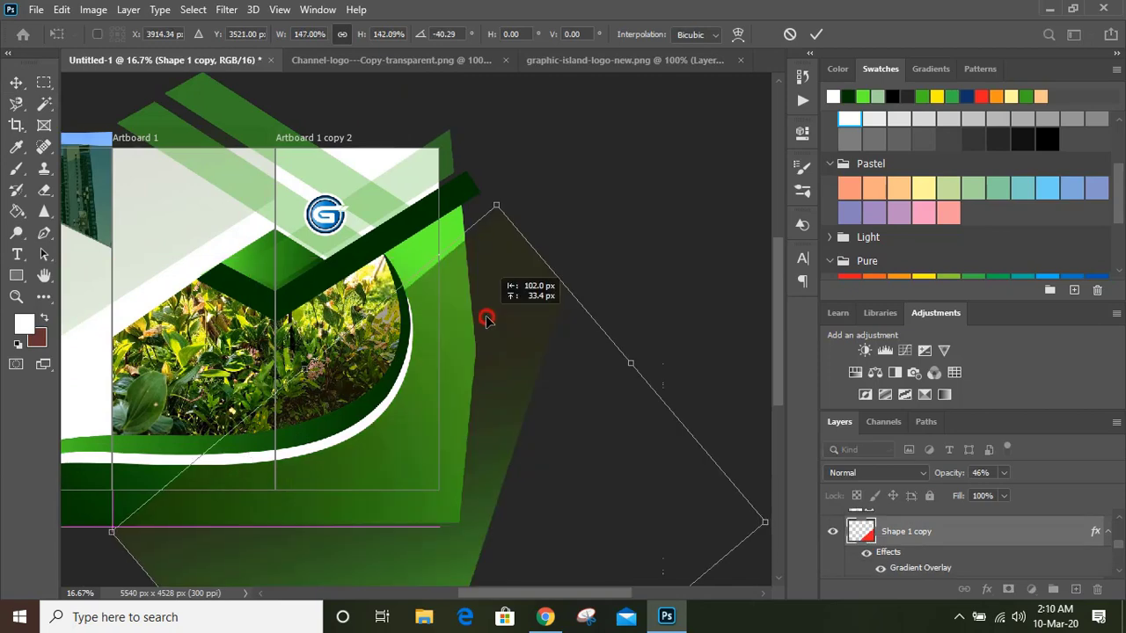
pyautogui.moveTo(485, 319); pyautogui.dragTo(485, 320)
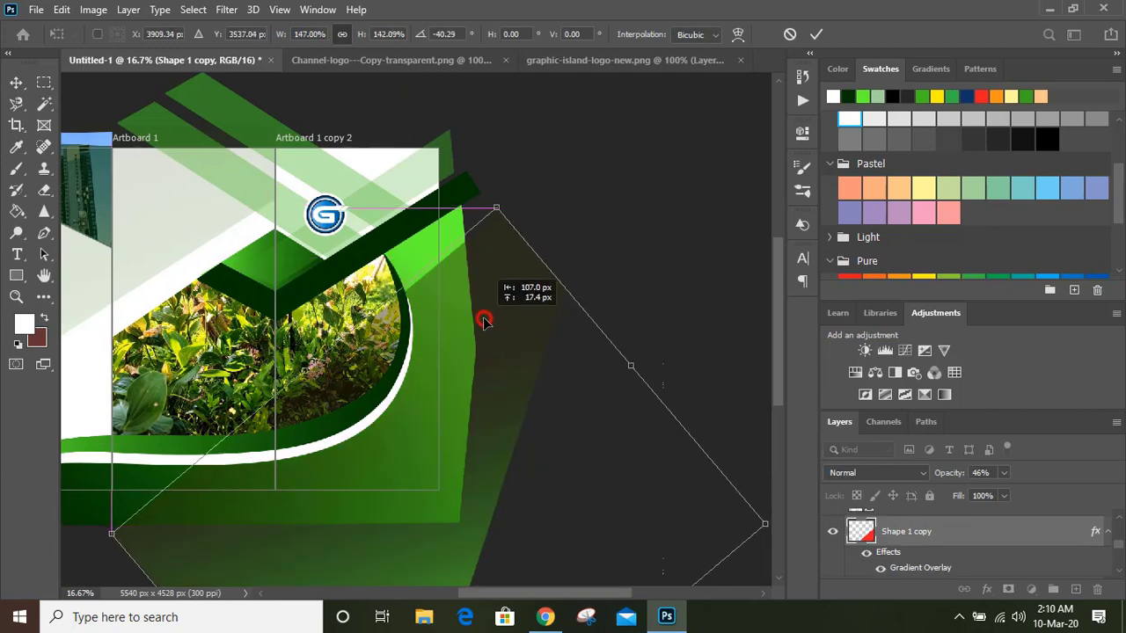
pyautogui.click(816, 34)
pyautogui.hotkey('ctrl', '-')
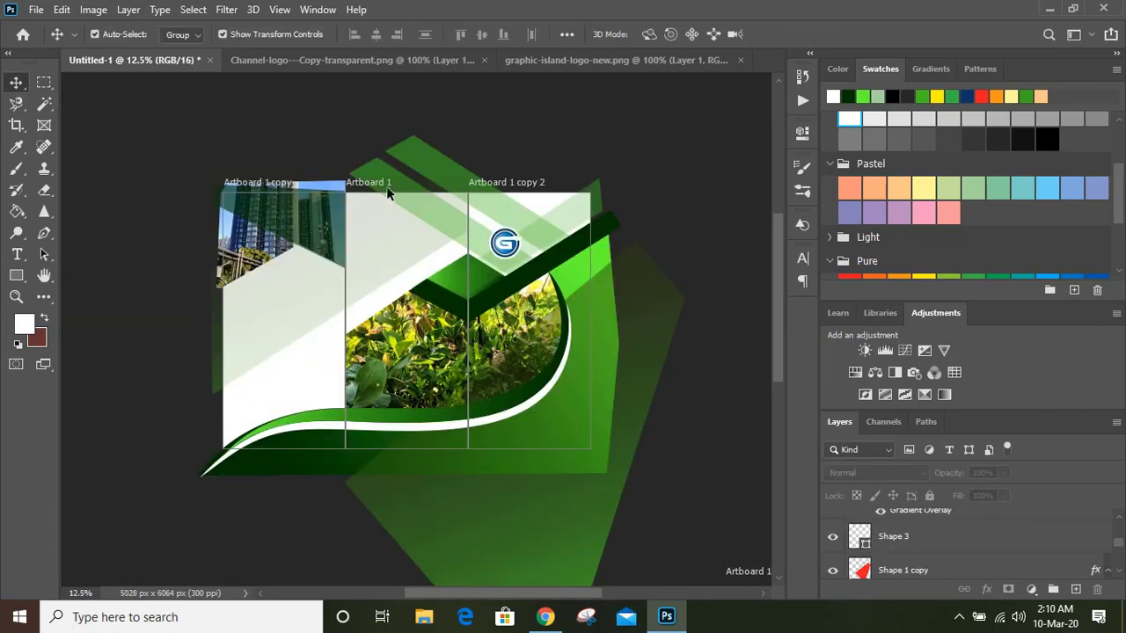
# Duplicate the upper translucent green stripe again, offset slightly to the right above the logo artboard.
pyautogui.moveTo(431, 166); pyautogui.dragTo(476, 160)
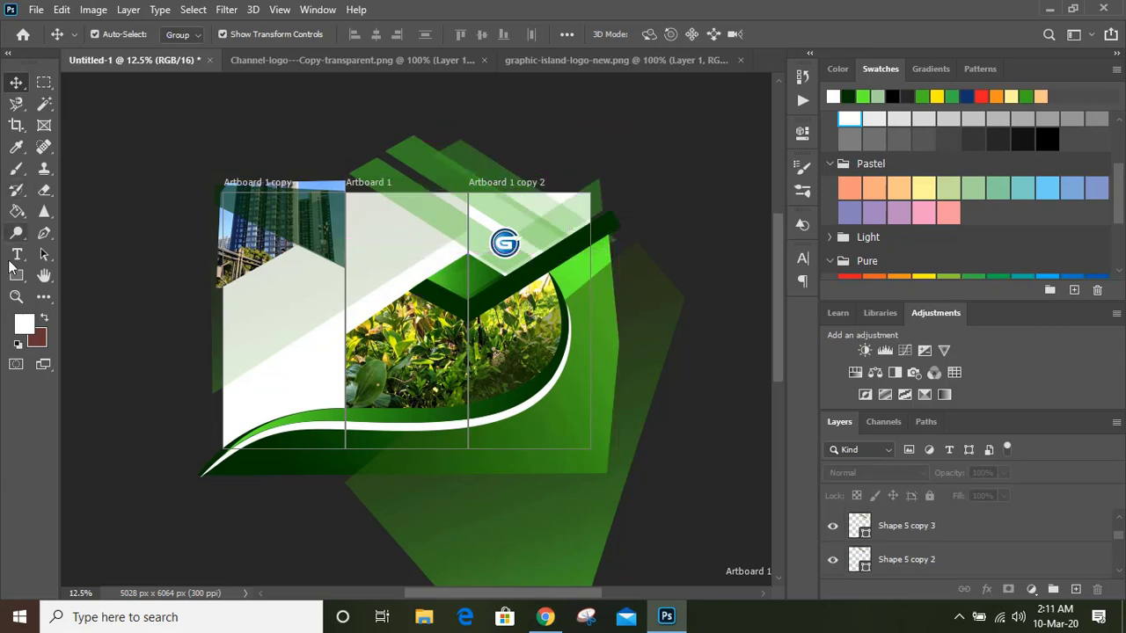
# Add the heading text "ABOUT US" on the left artboard below the city photo.
pyautogui.click(17, 254)
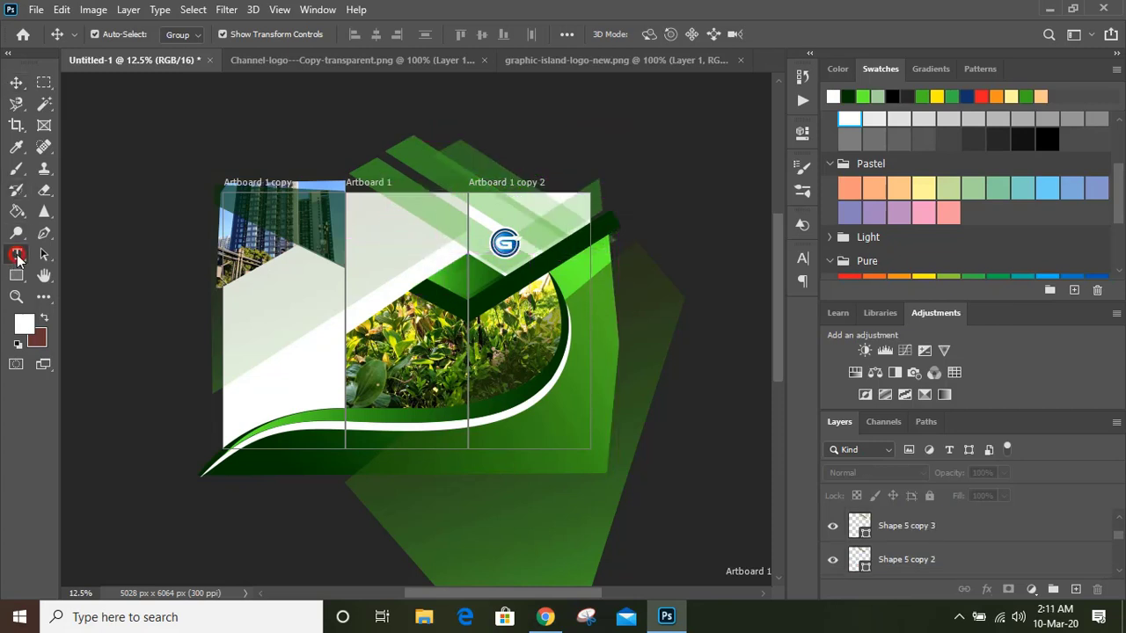
pyautogui.click(251, 301)
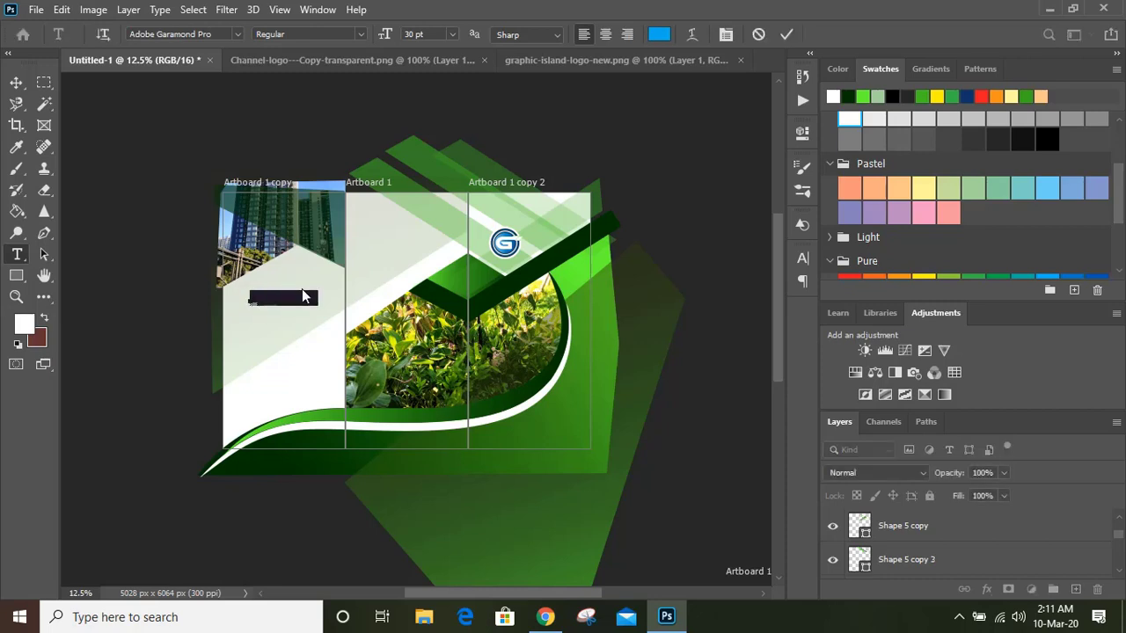
pyautogui.press('BackSpace')
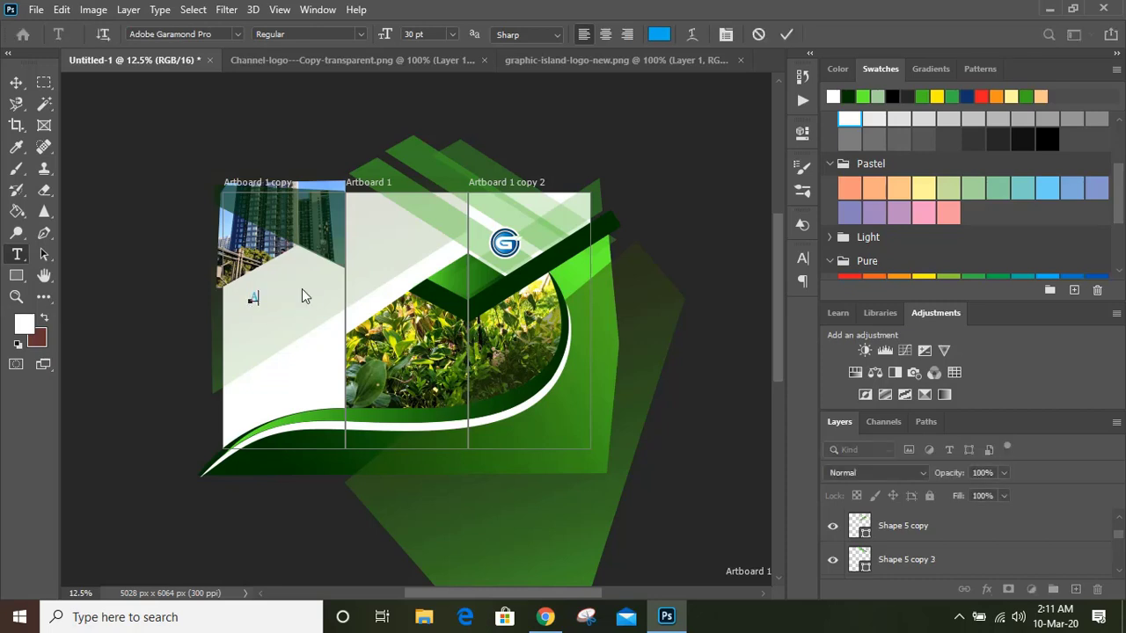
pyautogui.write('ABOUT US')
pyautogui.click(16, 82)
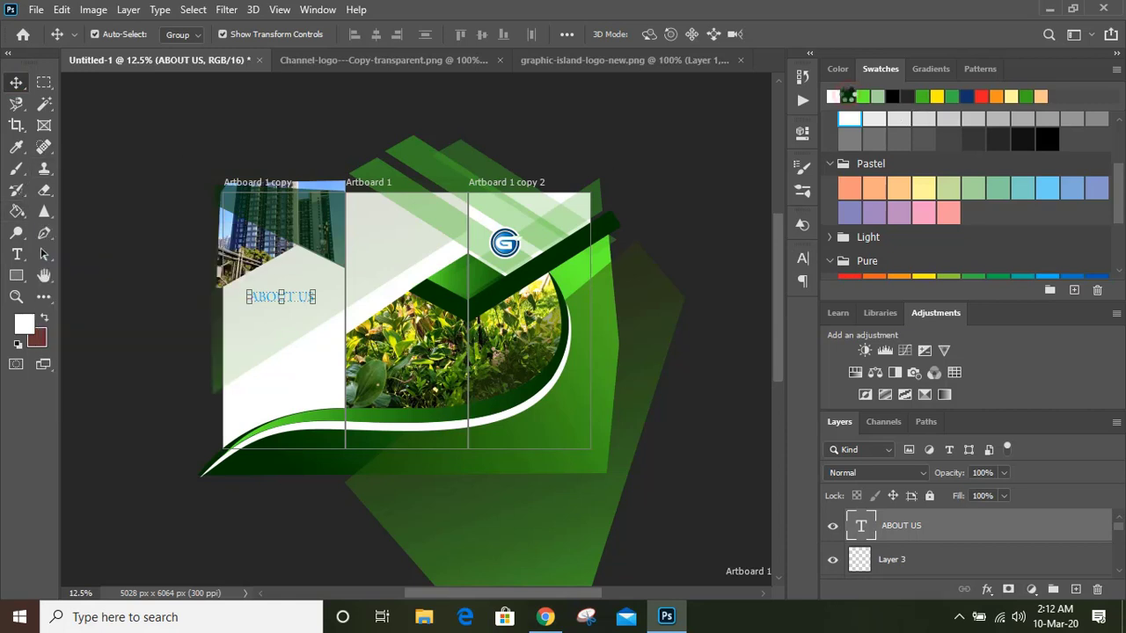
# Color the ABOUT US heading dark green and scale it to about 141%.
pyautogui.click(846, 95)
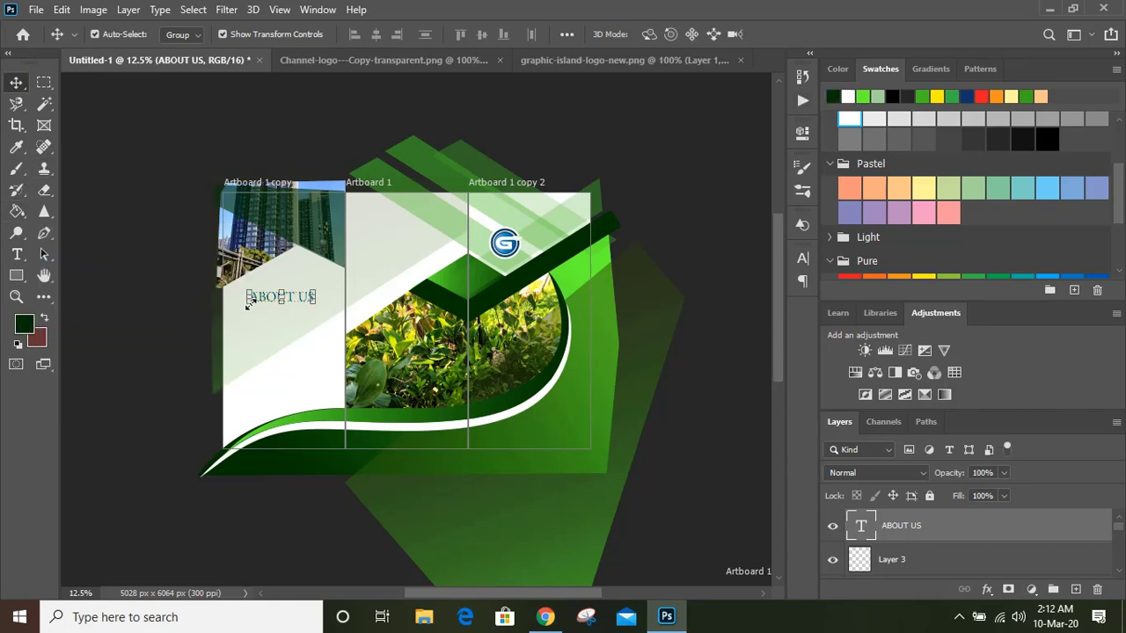
pyautogui.moveTo(249, 303); pyautogui.dragTo(234, 307)
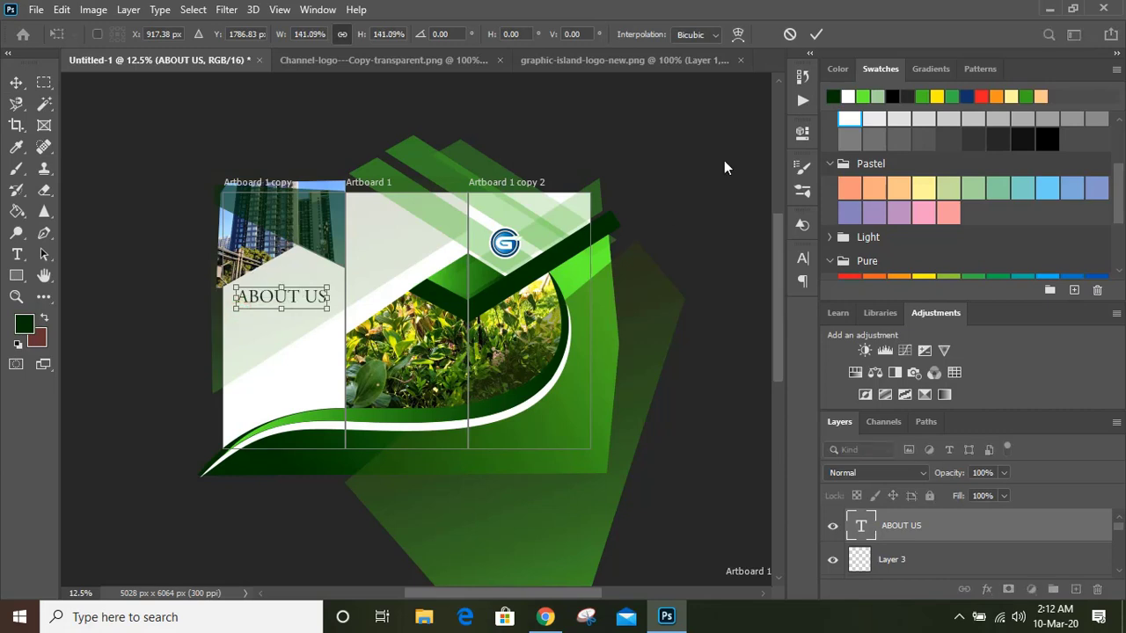
pyautogui.click(804, 259)
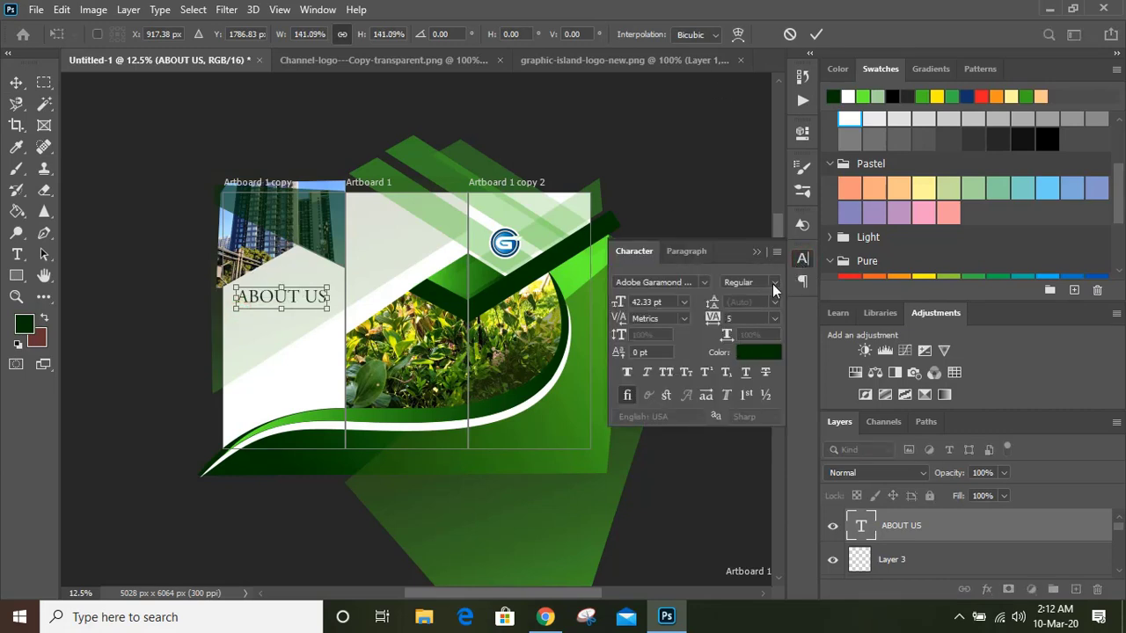
pyautogui.click(817, 33)
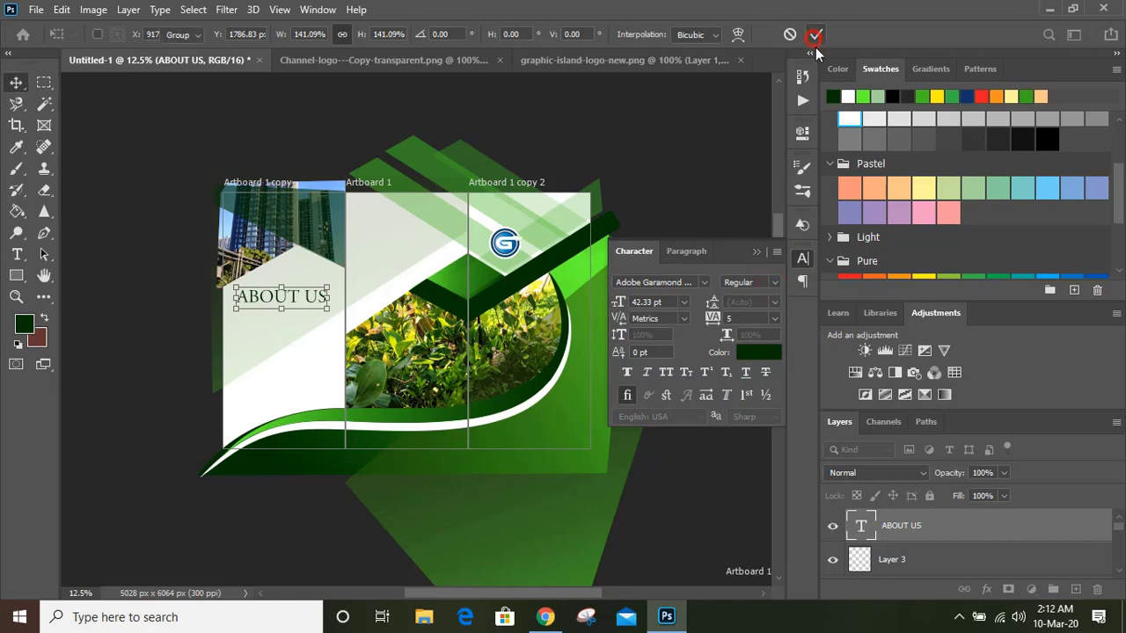
# Set the ABOUT US heading's font style to Bold.
pyautogui.click(775, 282)
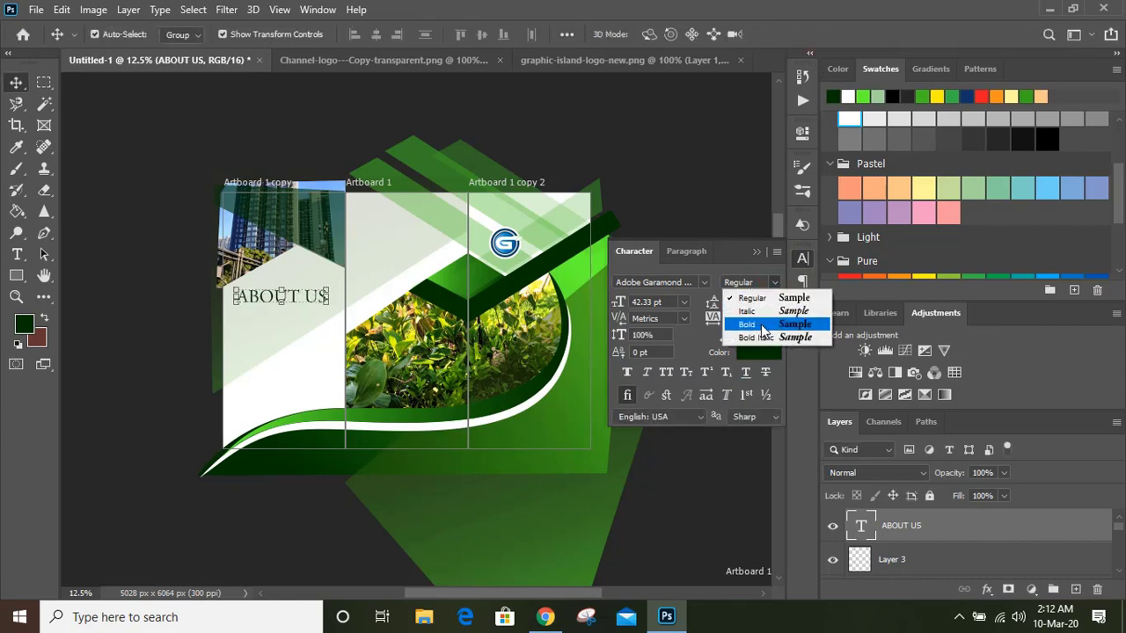
pyautogui.click(762, 327)
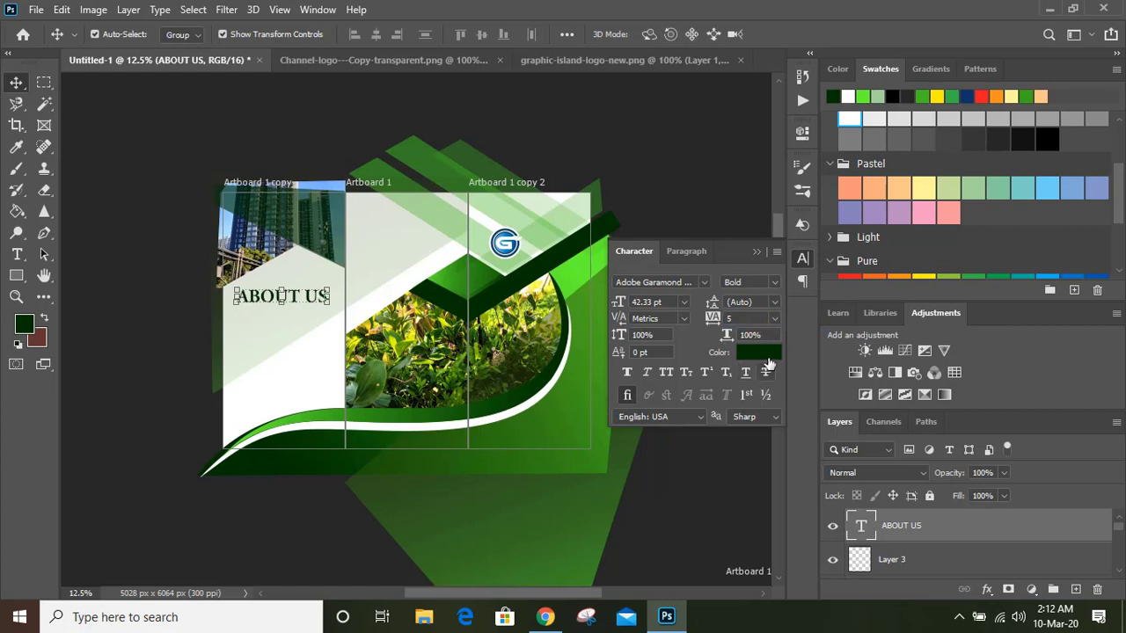
pyautogui.click(767, 359)
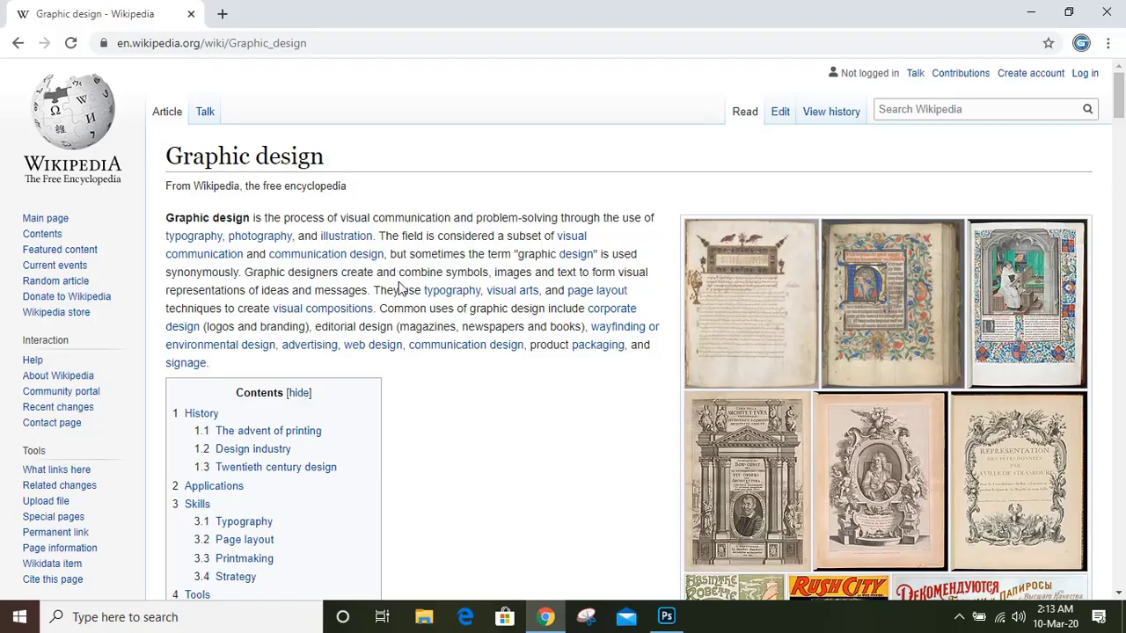
# In the Wikipedia Graphic design article, copy the History text from "In both its lengthy history" through "benefactor or client".
pyautogui.scroll(-12, 478, 322)
pyautogui.scroll(2, 482, 327)
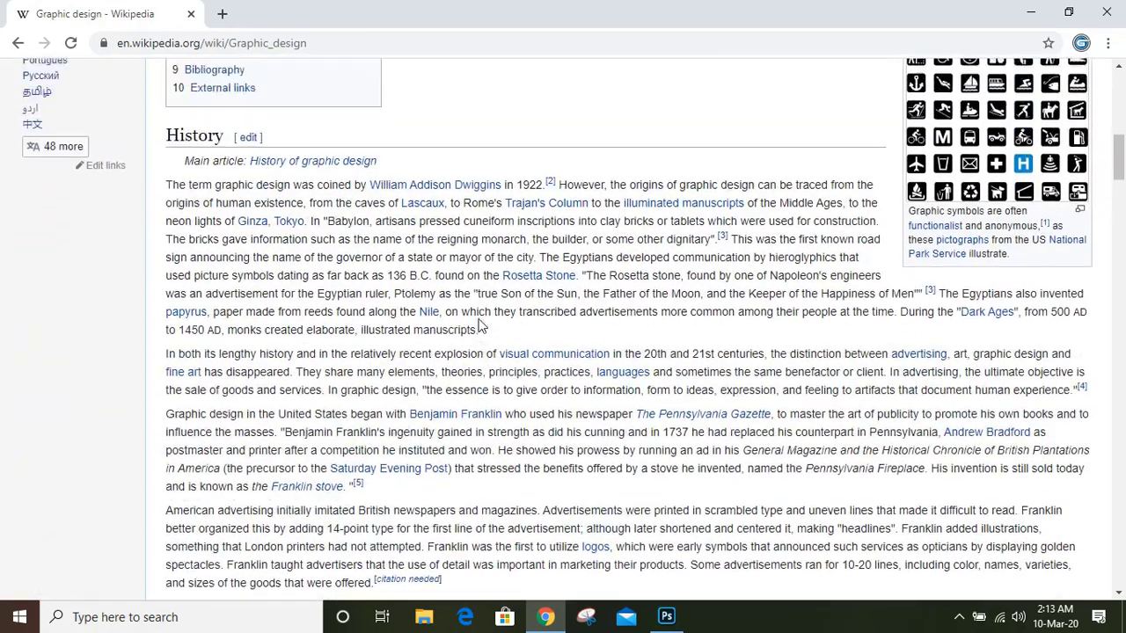
pyautogui.scroll(1, 479, 326)
pyautogui.scroll(-2, 466, 330)
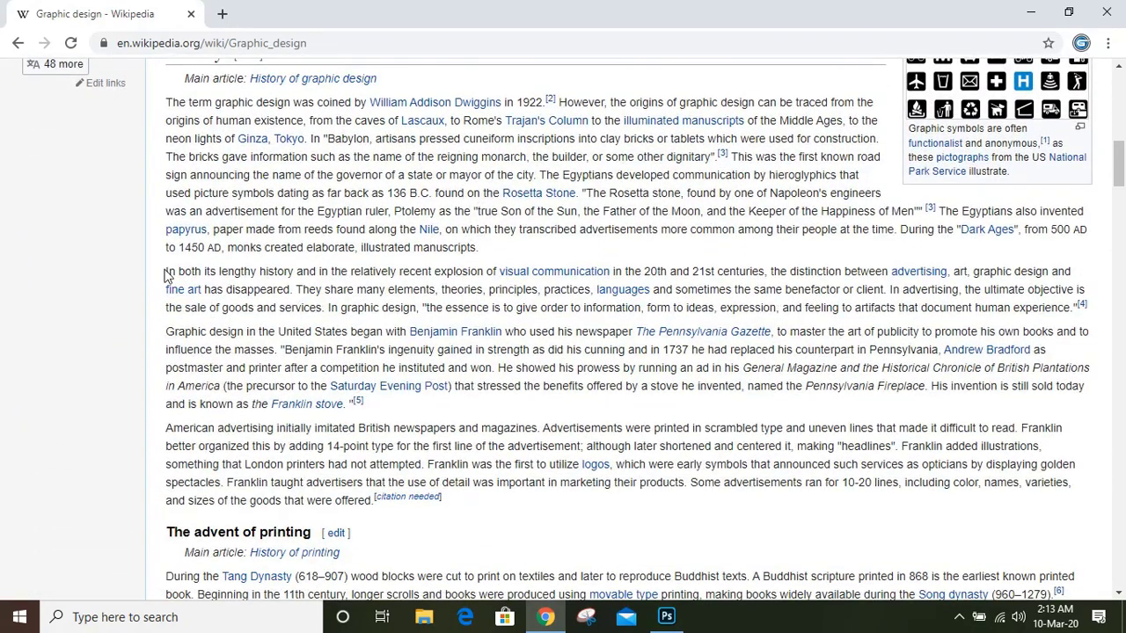
pyautogui.moveTo(164, 273); pyautogui.dragTo(882, 291)
# Switch back to Photoshop and paste the copied History text as a new text layer below the ABOUT US heading.
pyautogui.click(669, 616)
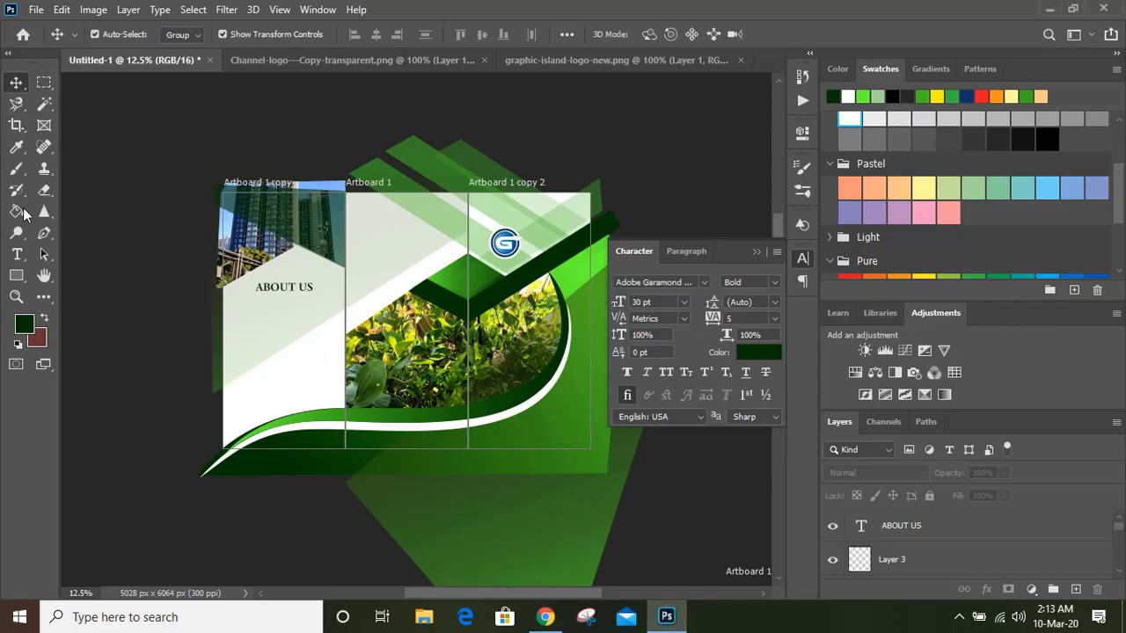
pyautogui.click(17, 255)
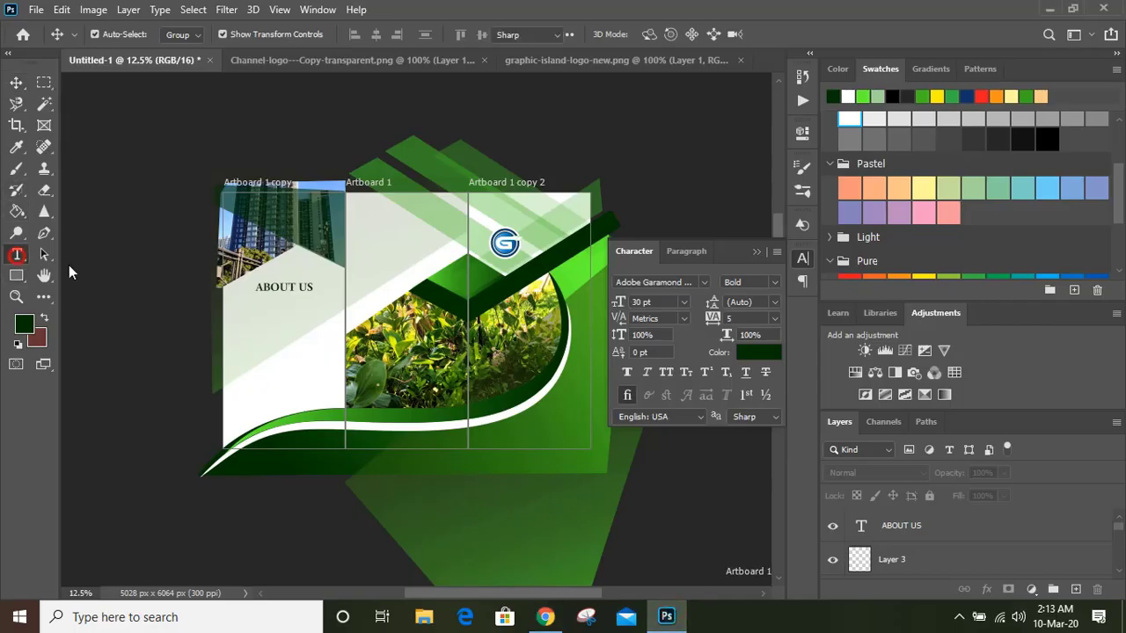
pyautogui.click(239, 334)
pyautogui.press('BackSpace')
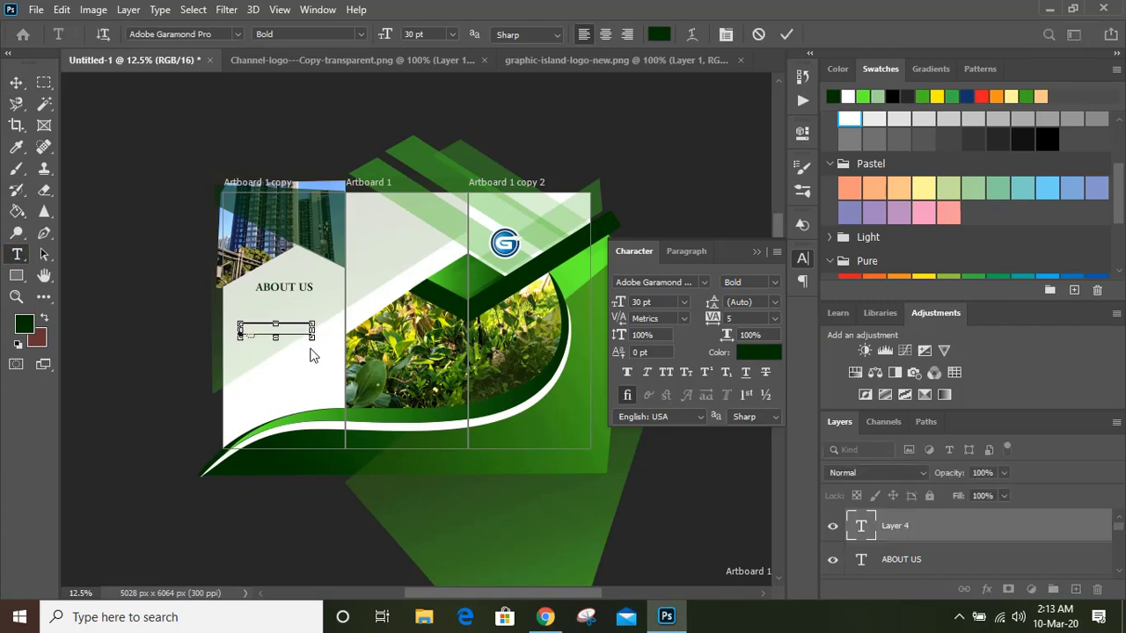
pyautogui.hotkey('ctrl', 'v')
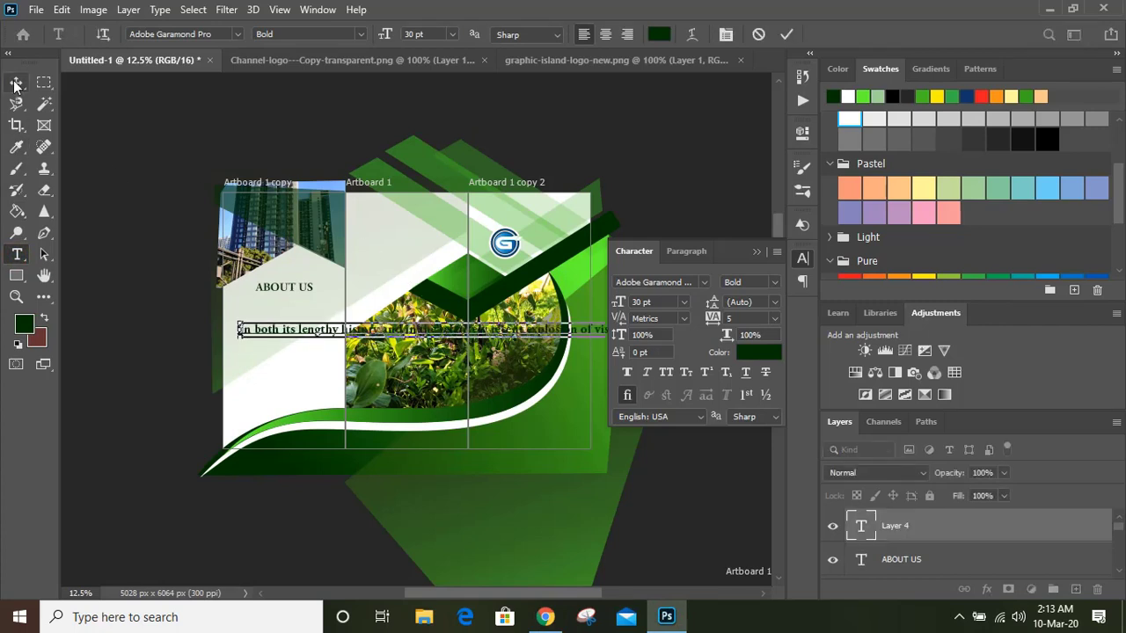
# Reduce the pasted body text to 20 pt and break it into narrow lines after "history" and "recent".
pyautogui.hotkey('ctrl', 'shift', ',')
pyautogui.hotkey('ctrl', 'shift', ',')
pyautogui.hotkey('ctrl', 'shift', ',')
pyautogui.hotkey('ctrl', 'shift', ',')
pyautogui.hotkey('ctrl', 'shift', ',')
pyautogui.hotkey('ctrl', 'Return')
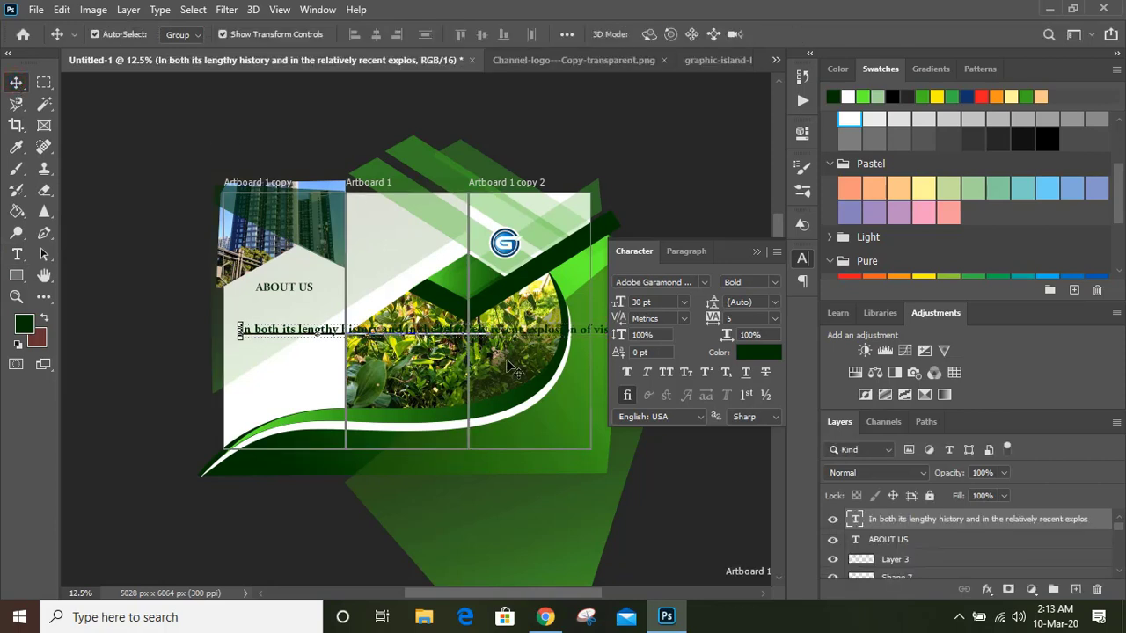
pyautogui.press('Return')
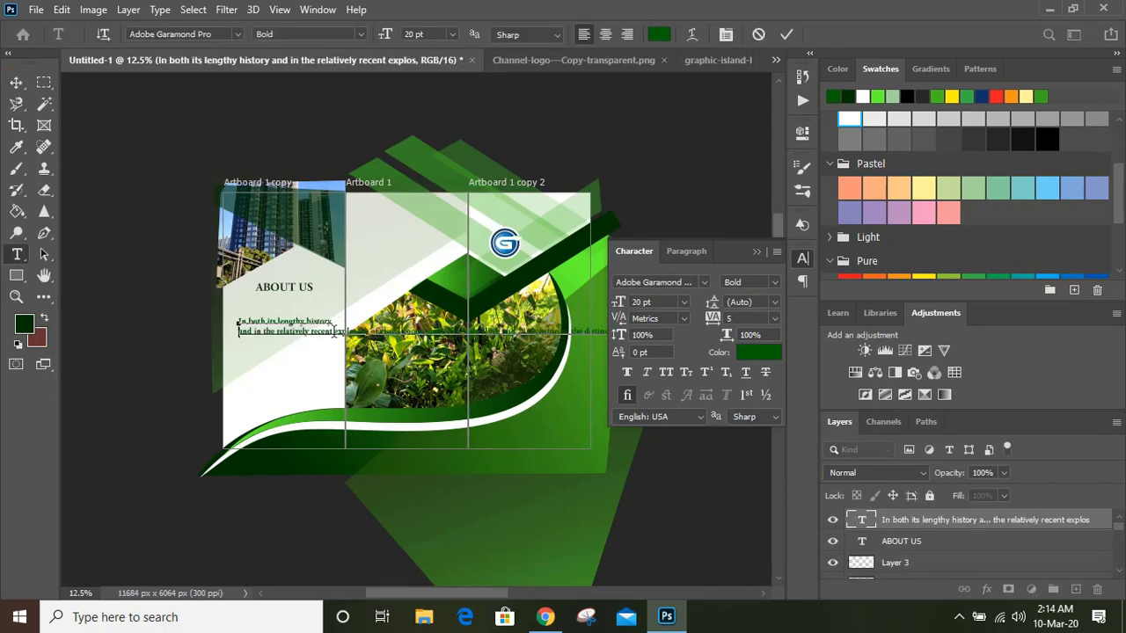
pyautogui.press('Return')
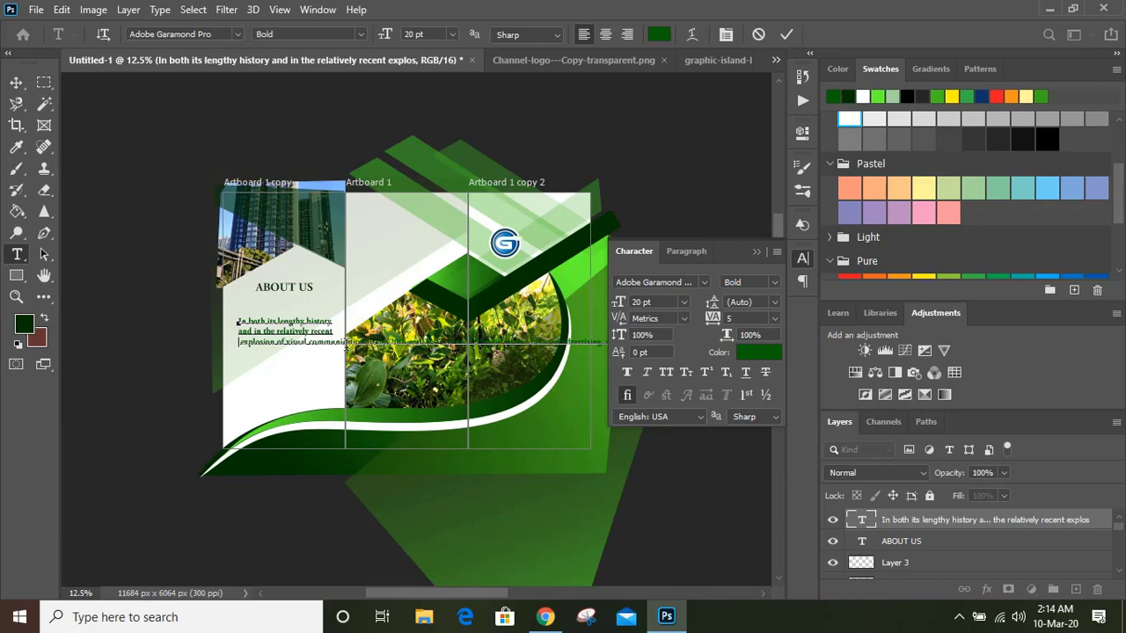
# Duplicate the two-line paragraph below itself on the left artboard and shorten the copy to end with "and in the relatively".
pyautogui.hotkey('ctrl', '+')
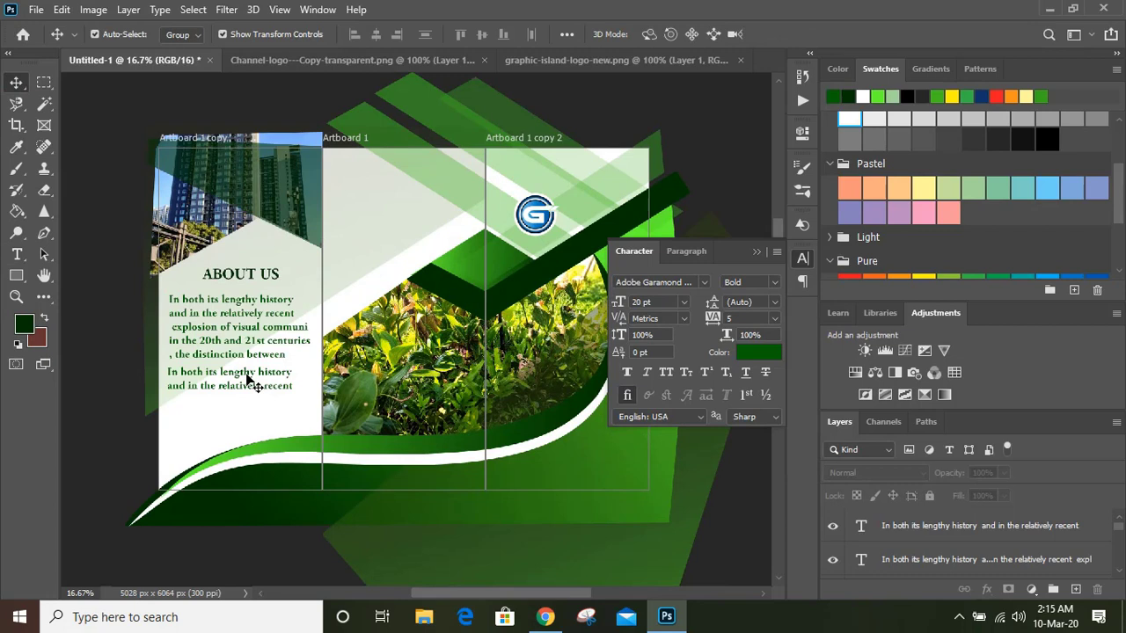
pyautogui.keyDown('alt'); pyautogui.moveTo(254, 387); pyautogui.dragTo(248, 415); pyautogui.keyUp('alt')
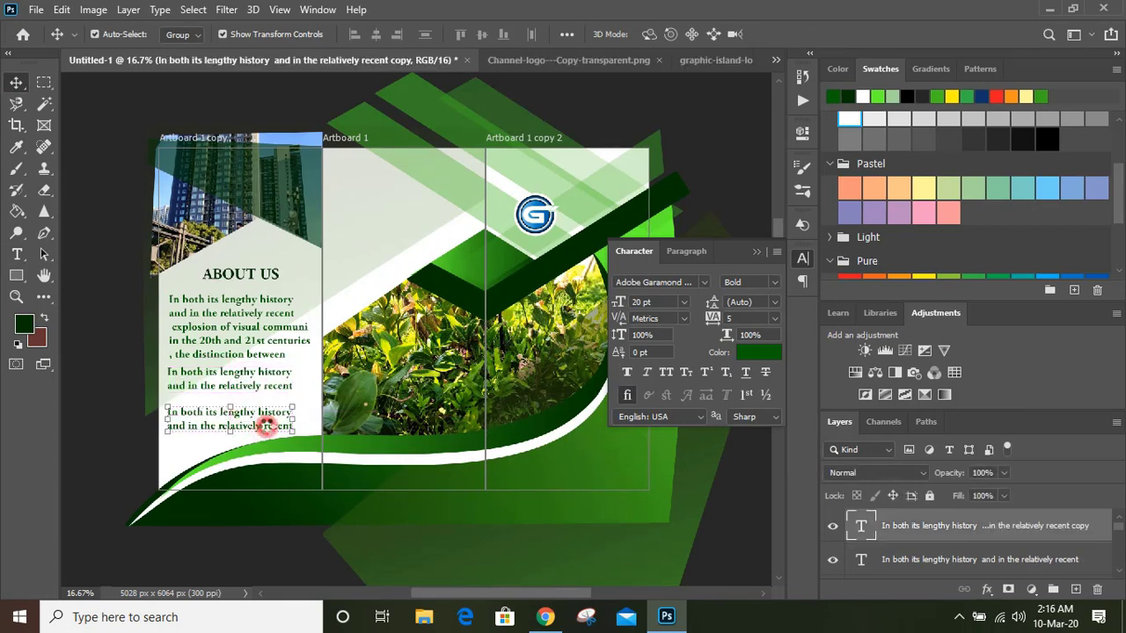
pyautogui.doubleClick(276, 425)
pyautogui.press('BackSpace')
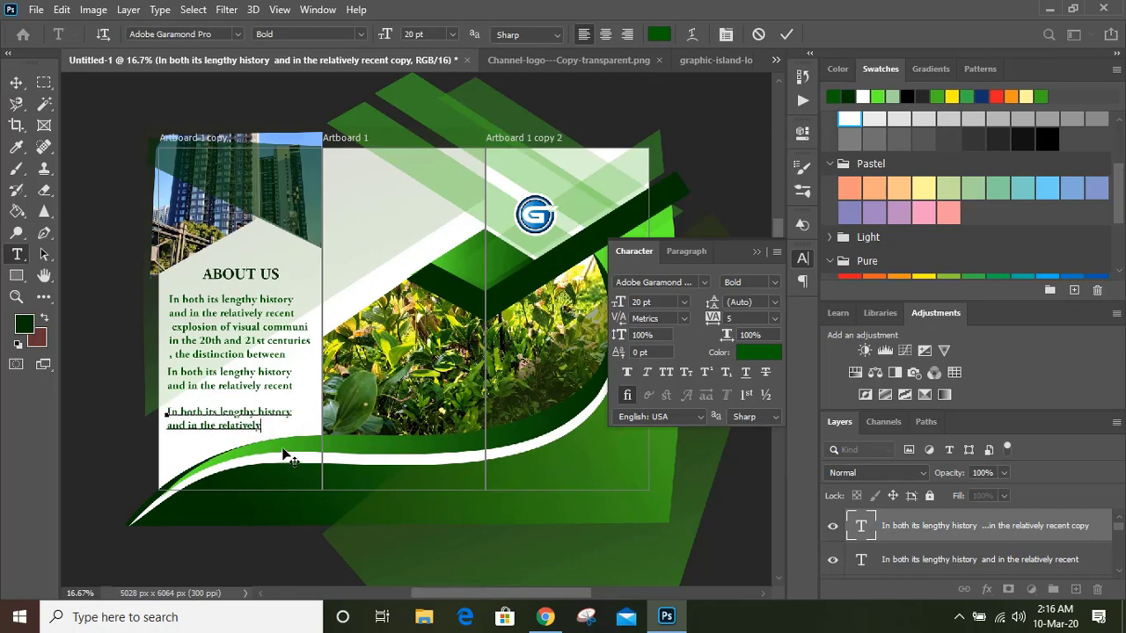
pyautogui.click(16, 82)
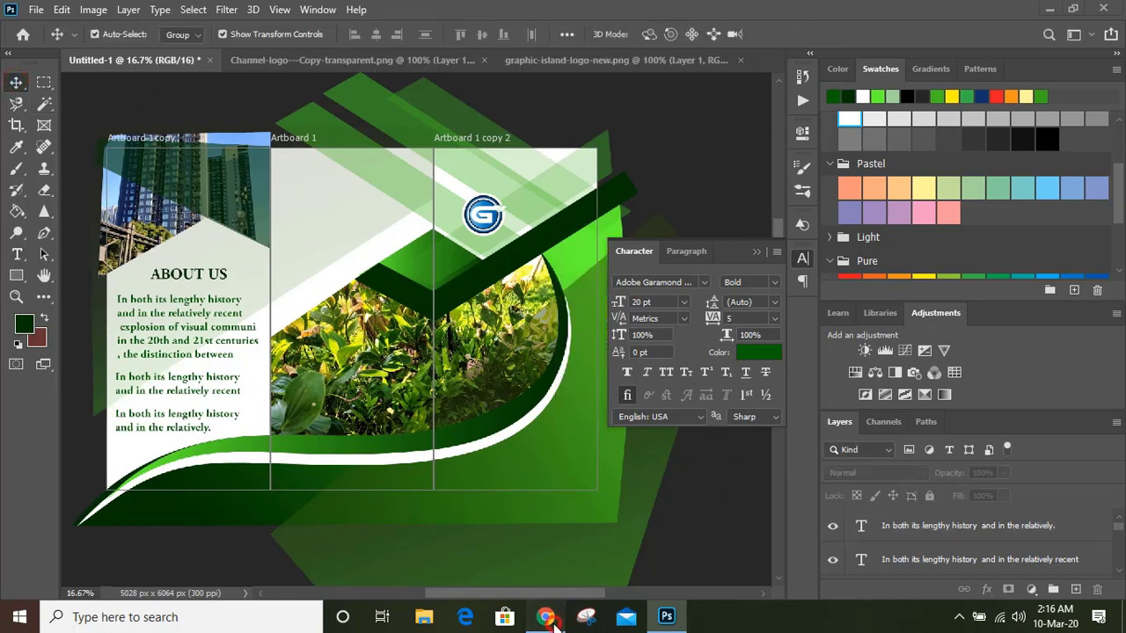
# Bring the "In advertising, the ultimate objective" passage from Wikipedia into a middle-artboard text block, breaking lines after "ultimate" and "goods".
pyautogui.click(546, 617)
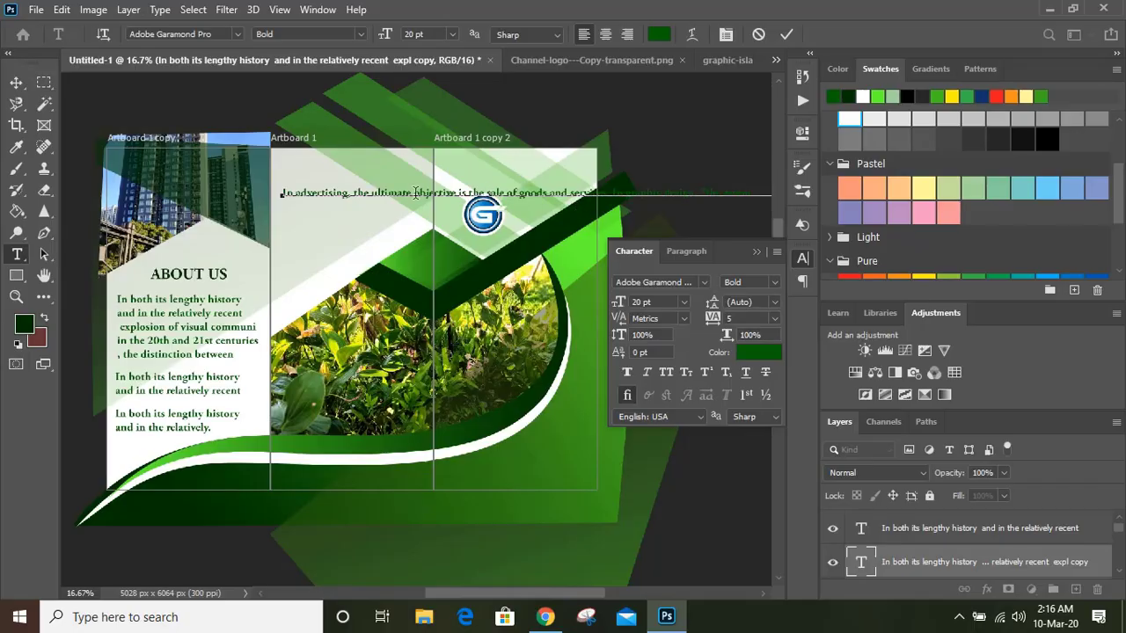
pyautogui.moveTo(414, 194); pyautogui.dragTo(432, 220)
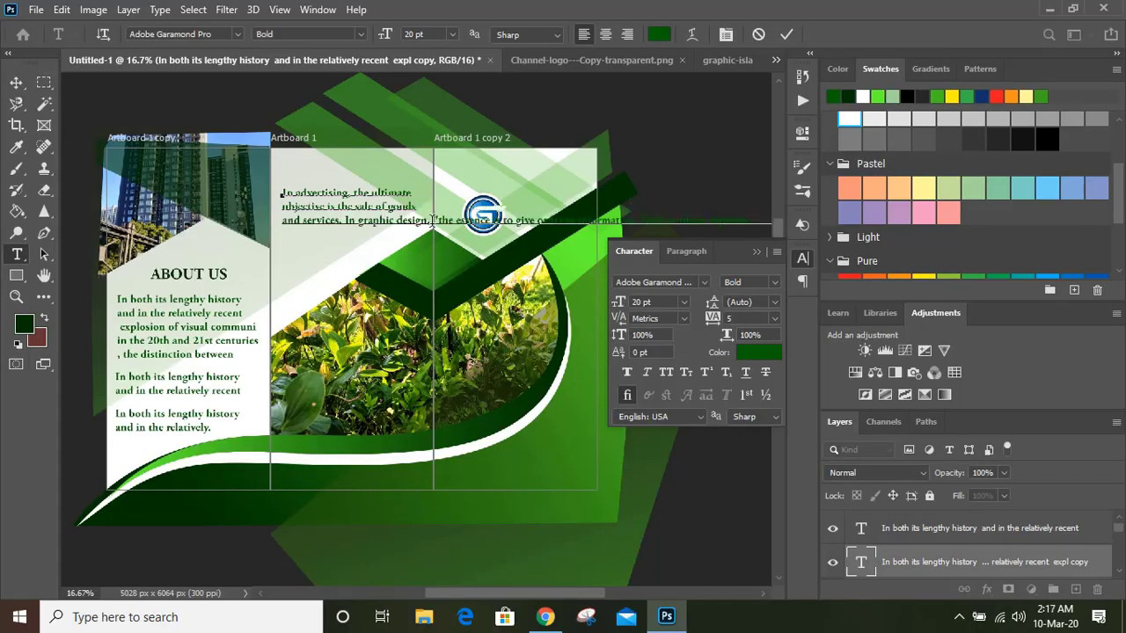
pyautogui.hotkey('ctrl', 'Return')
# Copy the ABOUT US heading to the middle artboard's top and the white "We care our customers" text to its bottom.
pyautogui.press('v')
pyautogui.moveTo(188, 273); pyautogui.dragTo(358, 172)
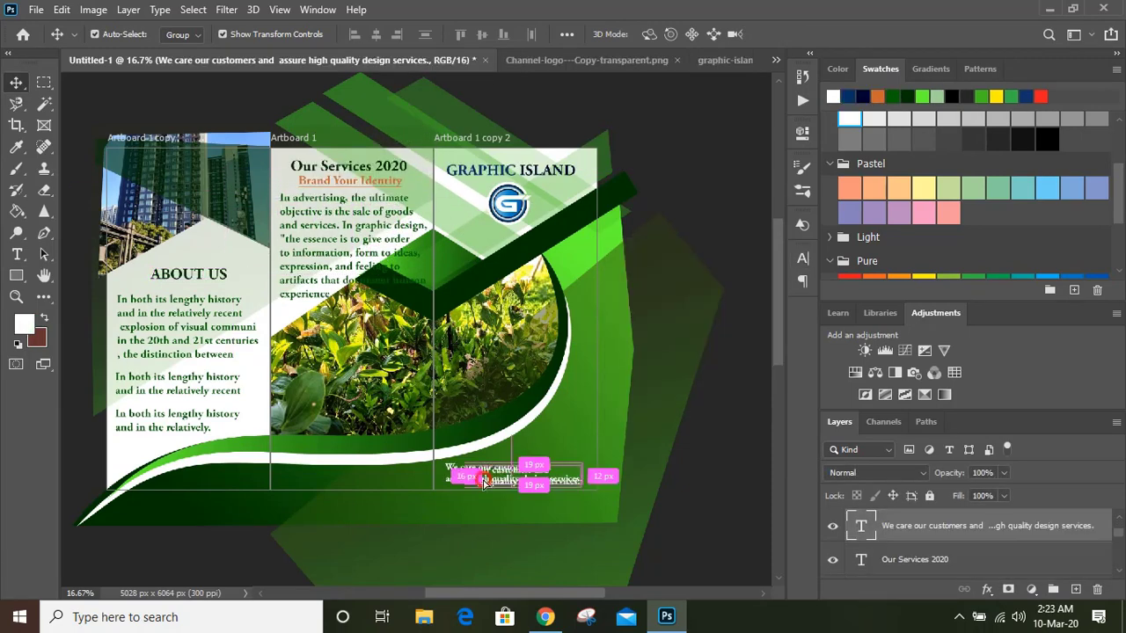
pyautogui.moveTo(483, 480); pyautogui.dragTo(363, 475)
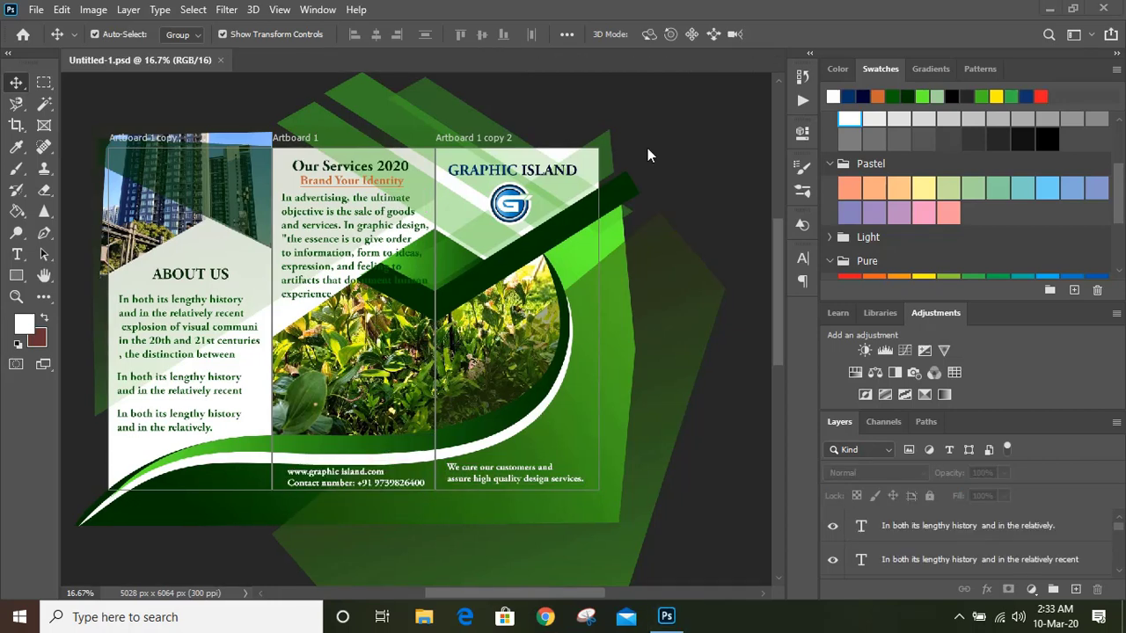
# Set up an Artboards to Files export with file type PNG-24 and Export Options enabled.
pyautogui.click(36, 9)
pyautogui.moveTo(128, 255)
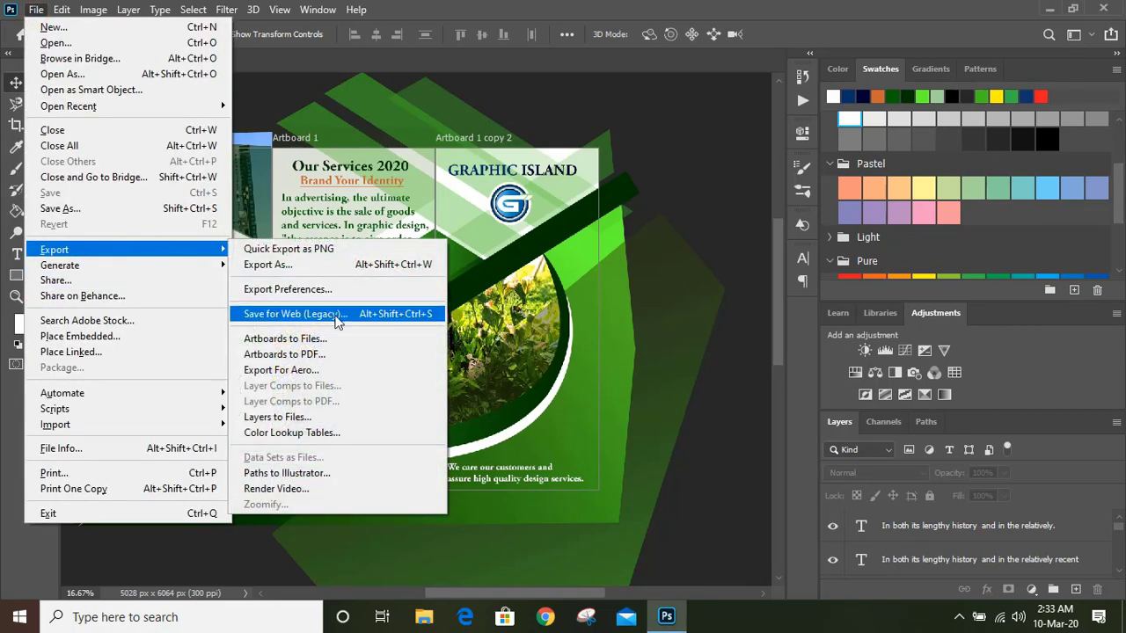
pyautogui.click(329, 345)
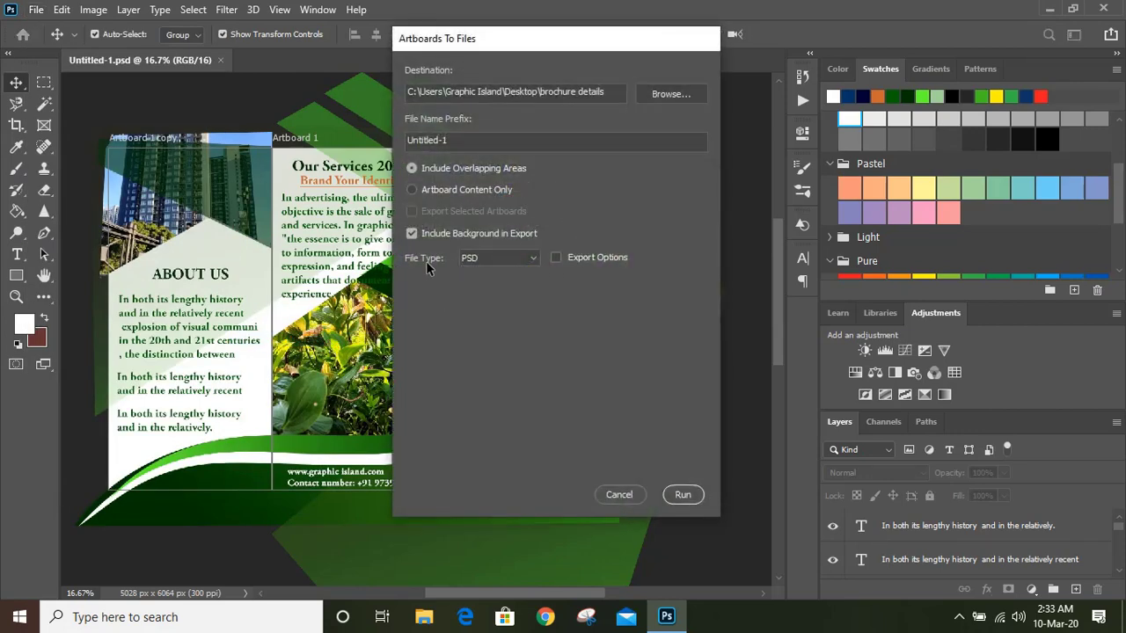
pyautogui.click(533, 259)
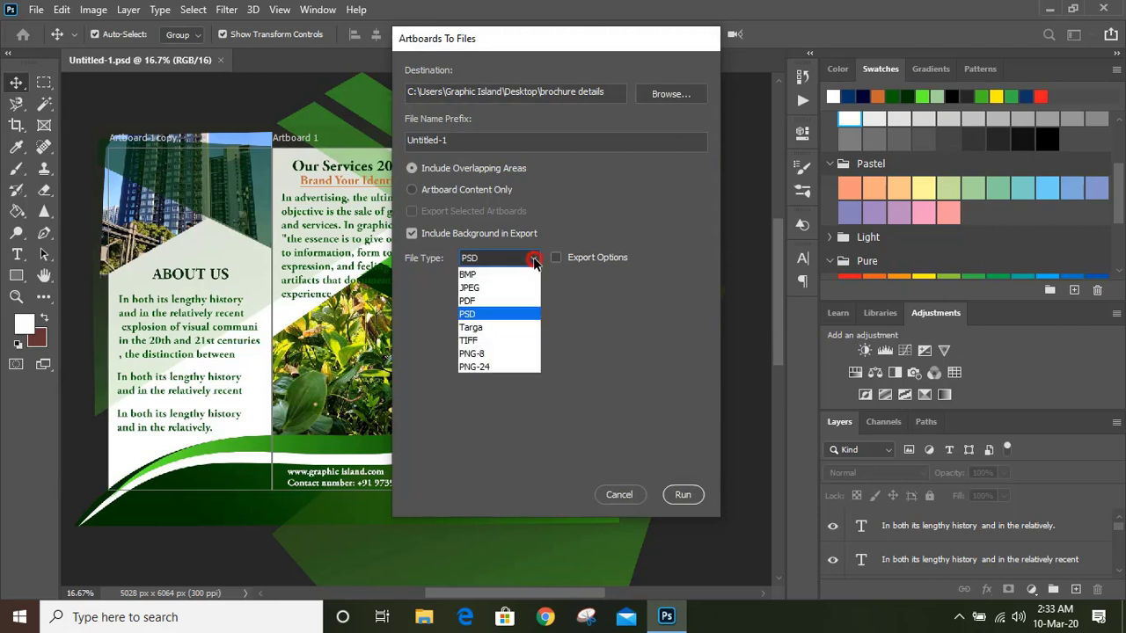
pyautogui.click(507, 367)
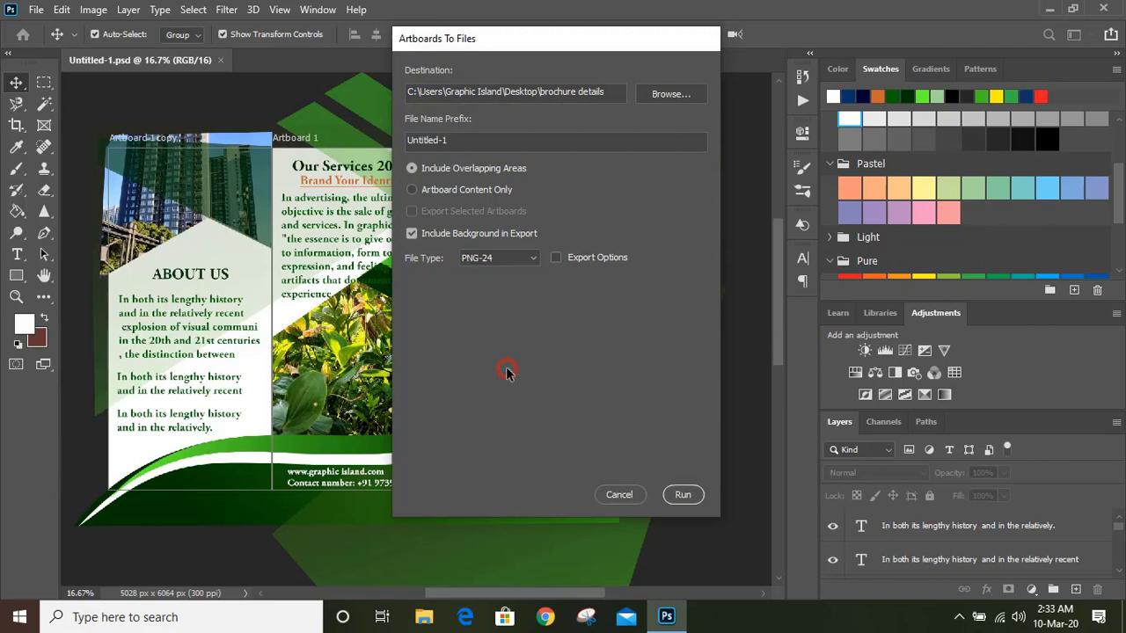
pyautogui.click(556, 257)
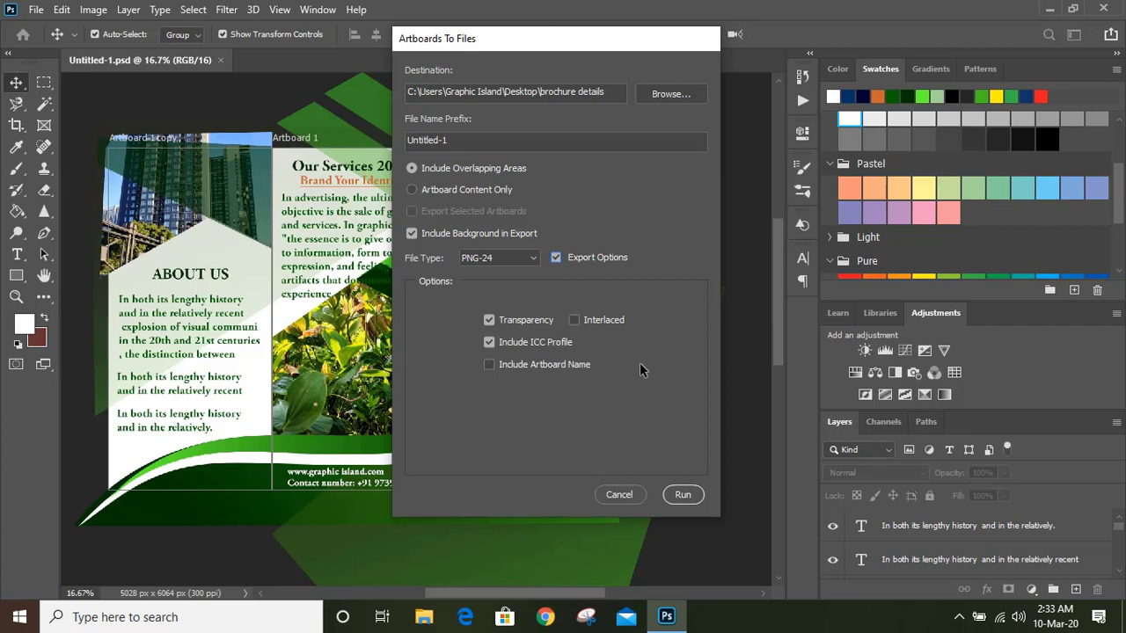
# Set the export's file name prefix to Brochure-Design and run the artboard export.
pyautogui.click(494, 142)
pyautogui.press('BackSpace')
pyautogui.press('BackSpace')
pyautogui.press('BackSpace')
pyautogui.press('BackSpace')
pyautogui.press('BackSpace')
pyautogui.press('BackSpace')
pyautogui.press('BackSpace')
pyautogui.press('BackSpace')
pyautogui.click(684, 495)
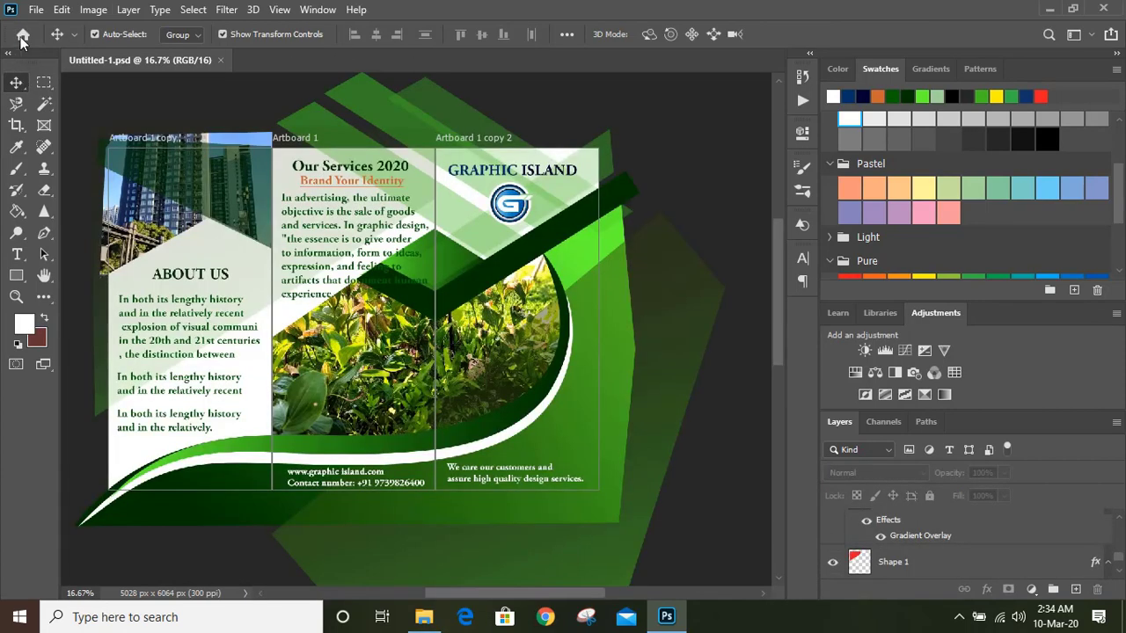
# Open the file "Trifold Brochure Mock-Up - by PuneDesign" from the mockup folder.
pyautogui.click(35, 10)
pyautogui.click(53, 42)
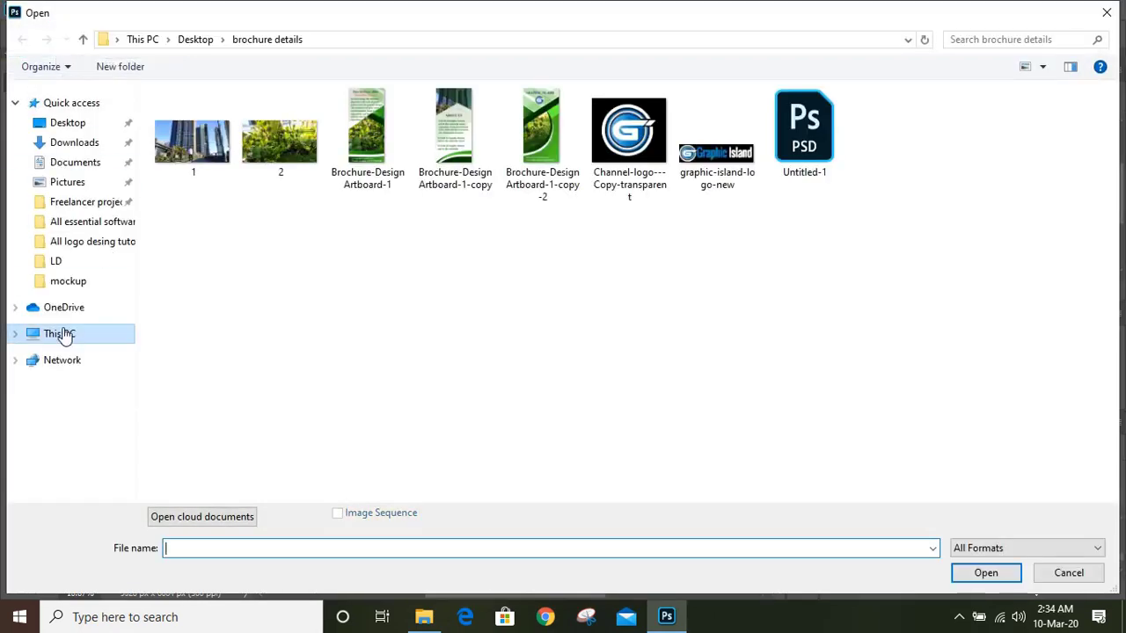
pyautogui.click(70, 282)
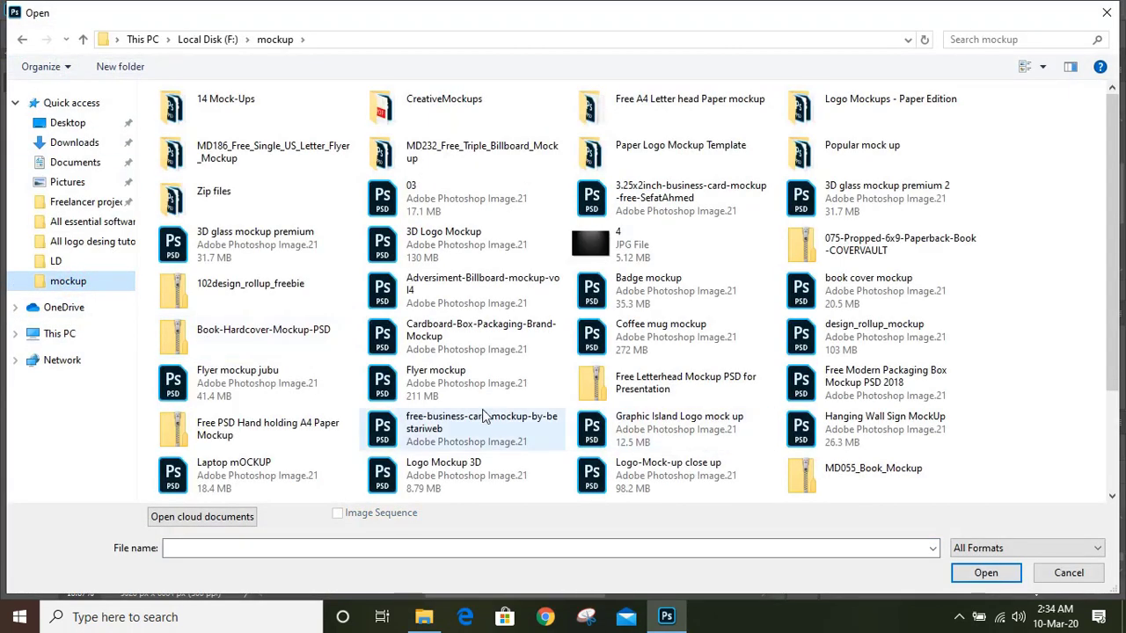
pyautogui.scroll(-2, 493, 413)
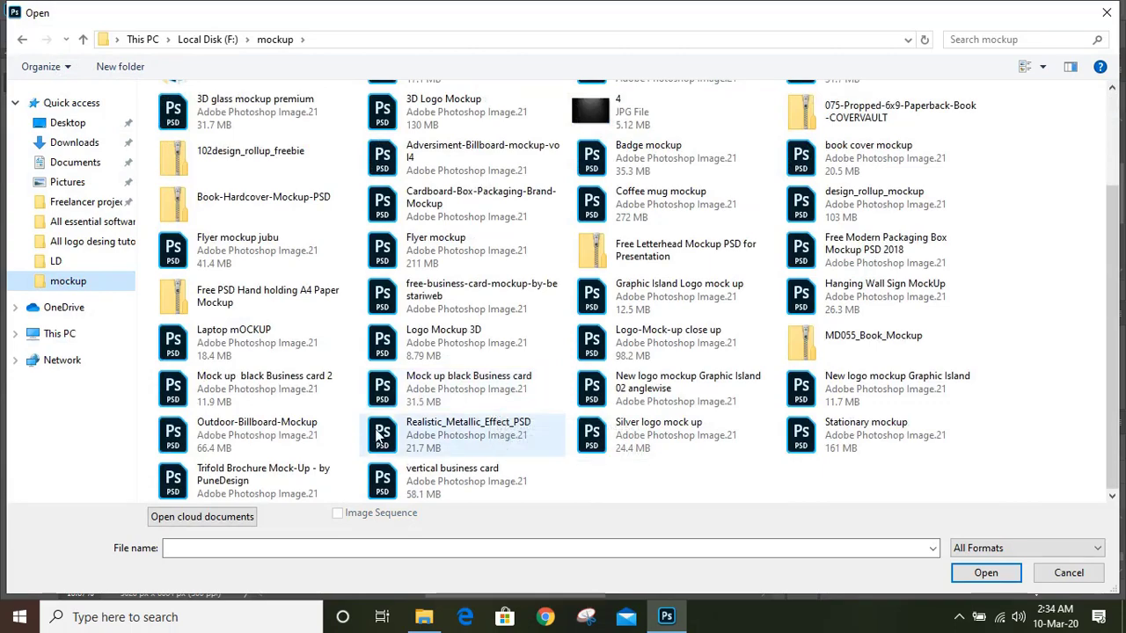
pyautogui.doubleClick(283, 481)
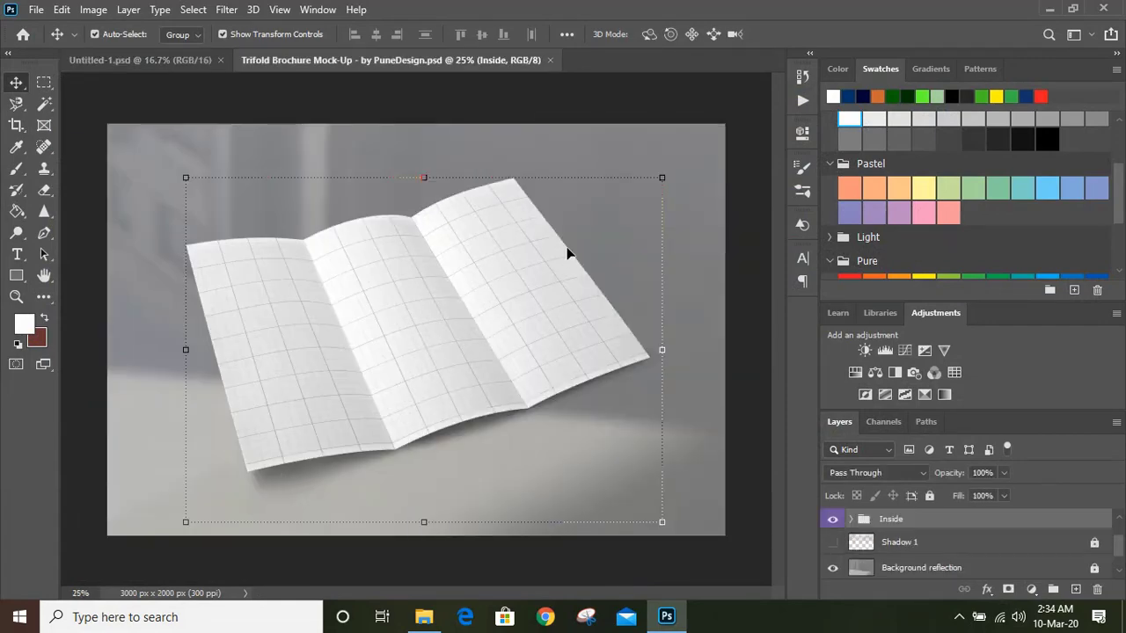
# Open the three exported Brochure-DesignArtboard images together from the brochure details folder on the Desktop.
pyautogui.click(36, 9)
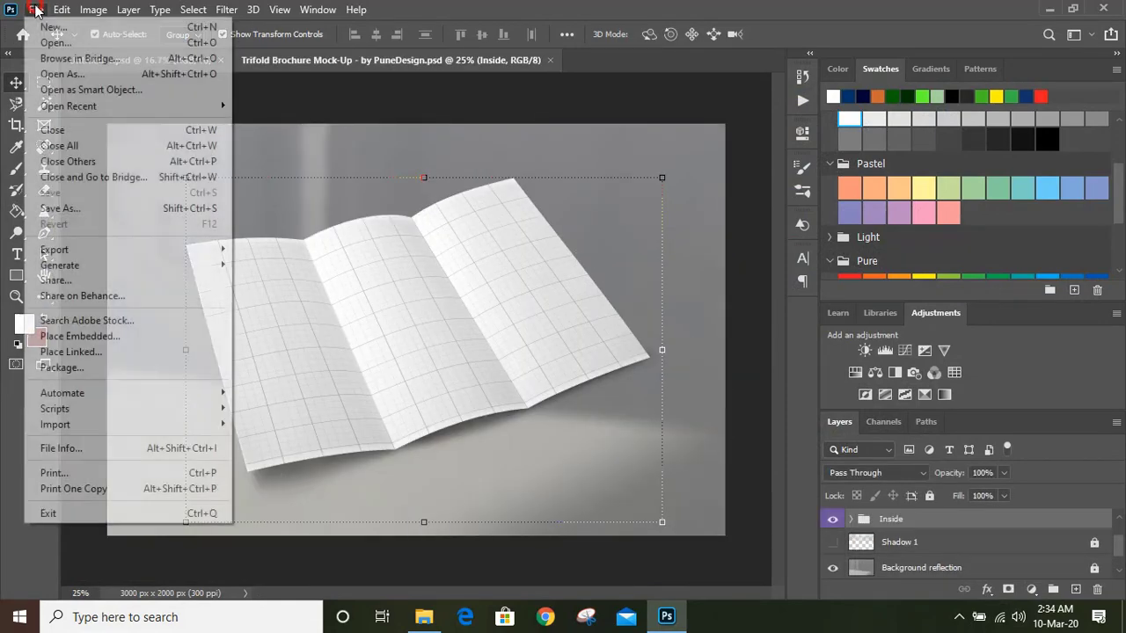
pyautogui.click(51, 42)
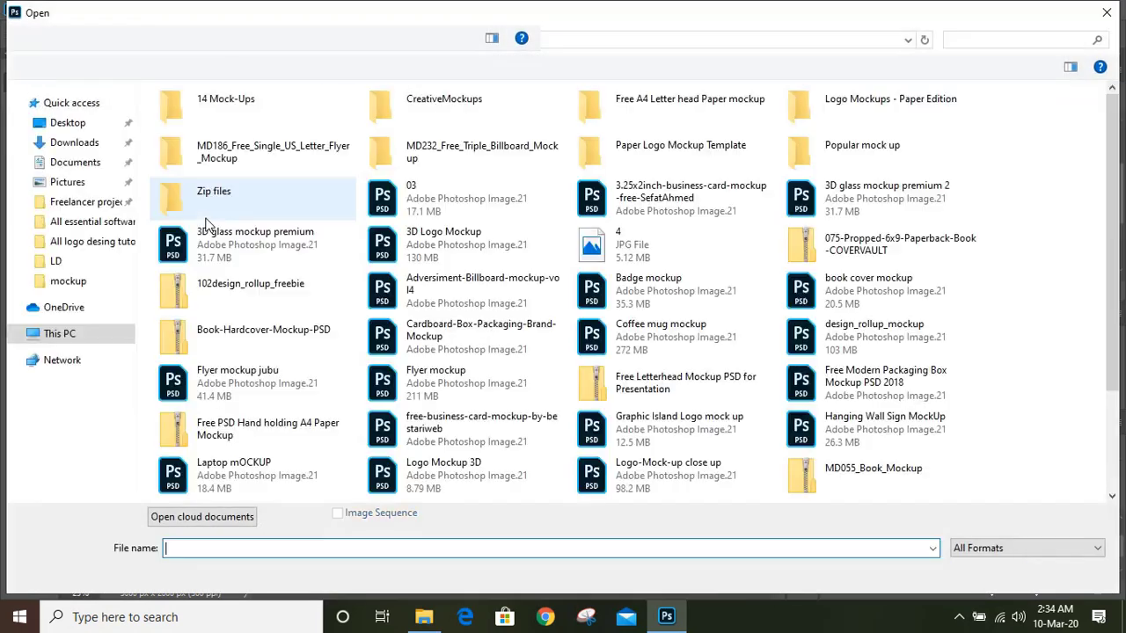
pyautogui.click(77, 125)
pyautogui.doubleClick(280, 132)
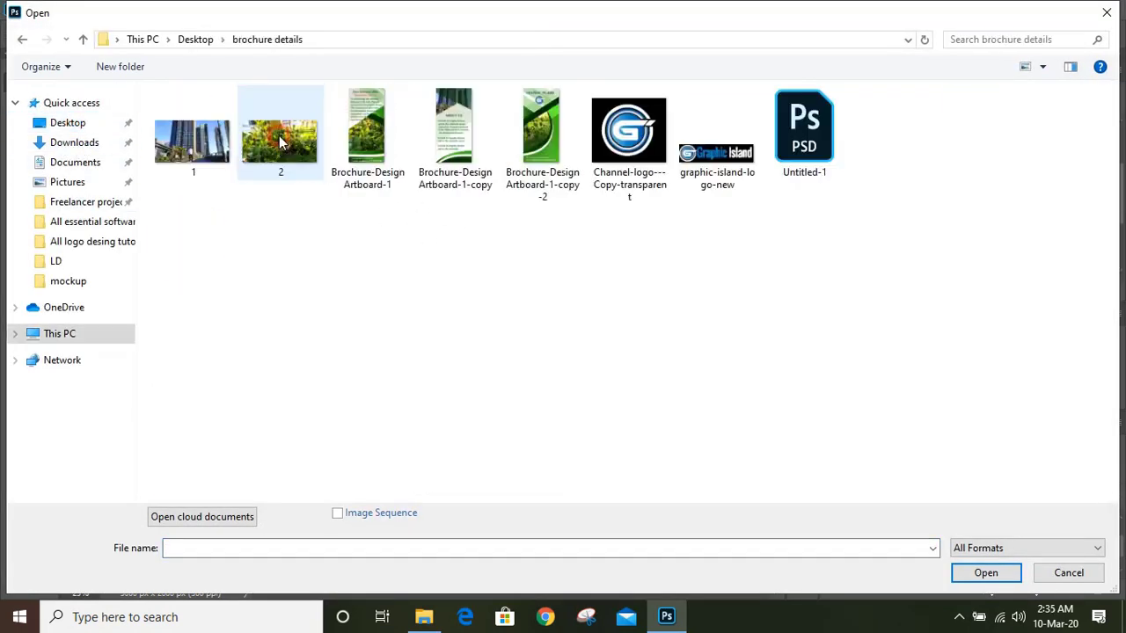
pyautogui.click(530, 225)
pyautogui.moveTo(531, 224); pyautogui.dragTo(370, 137)
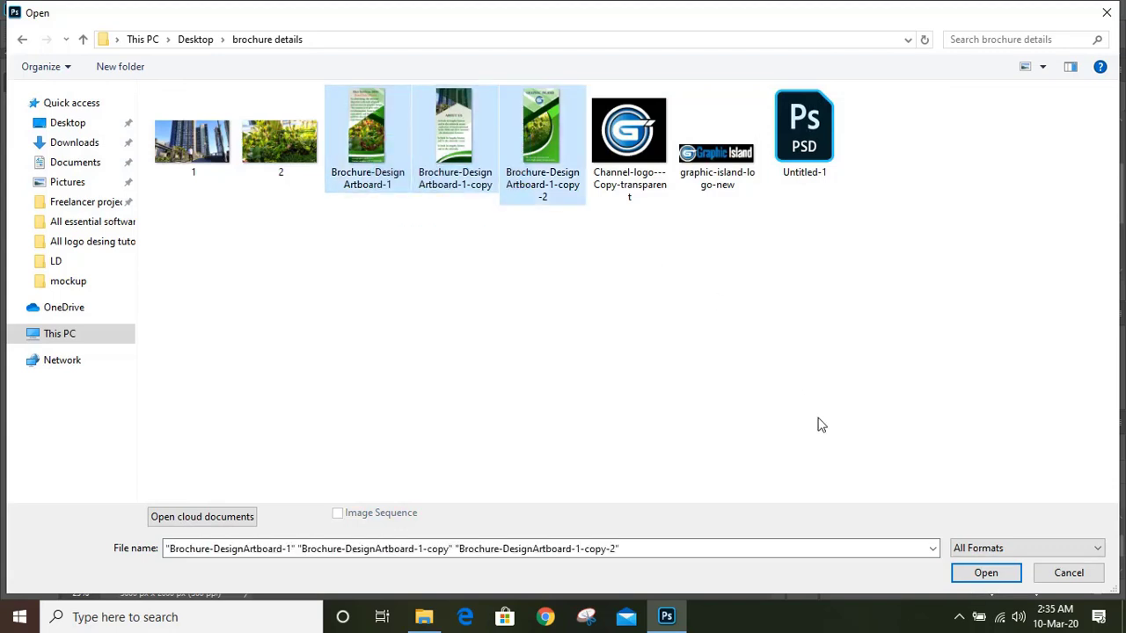
pyautogui.click(985, 573)
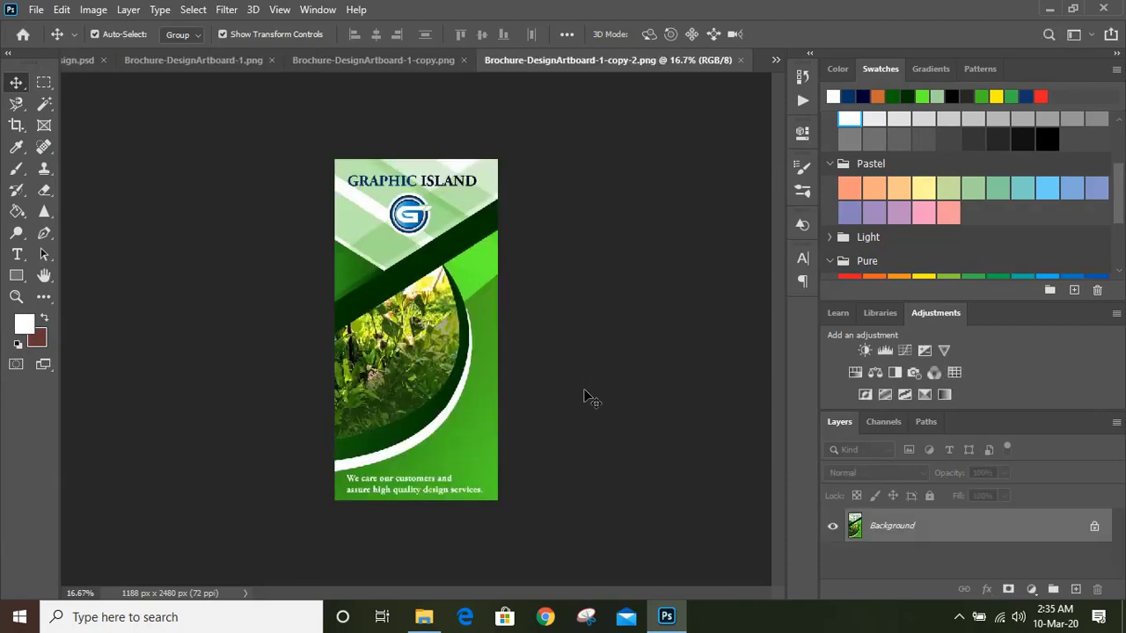
# In the trifold mock-up, expand the Inside group and open the contents of the 1 Placeholder smart object.
pyautogui.click(214, 59)
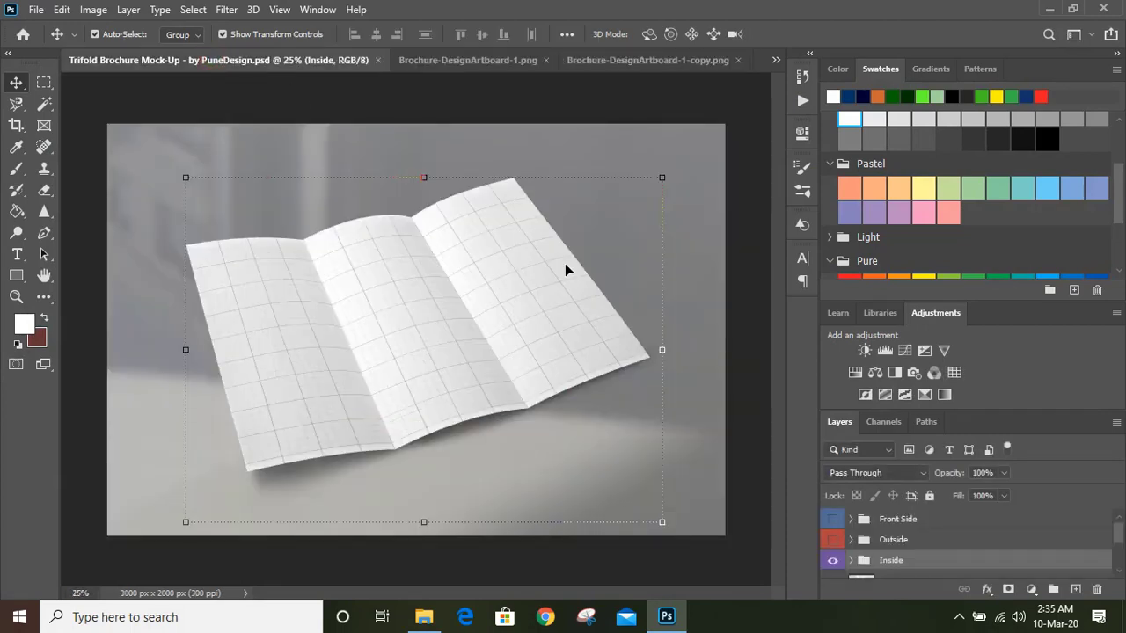
pyautogui.scroll(-2, 884, 545)
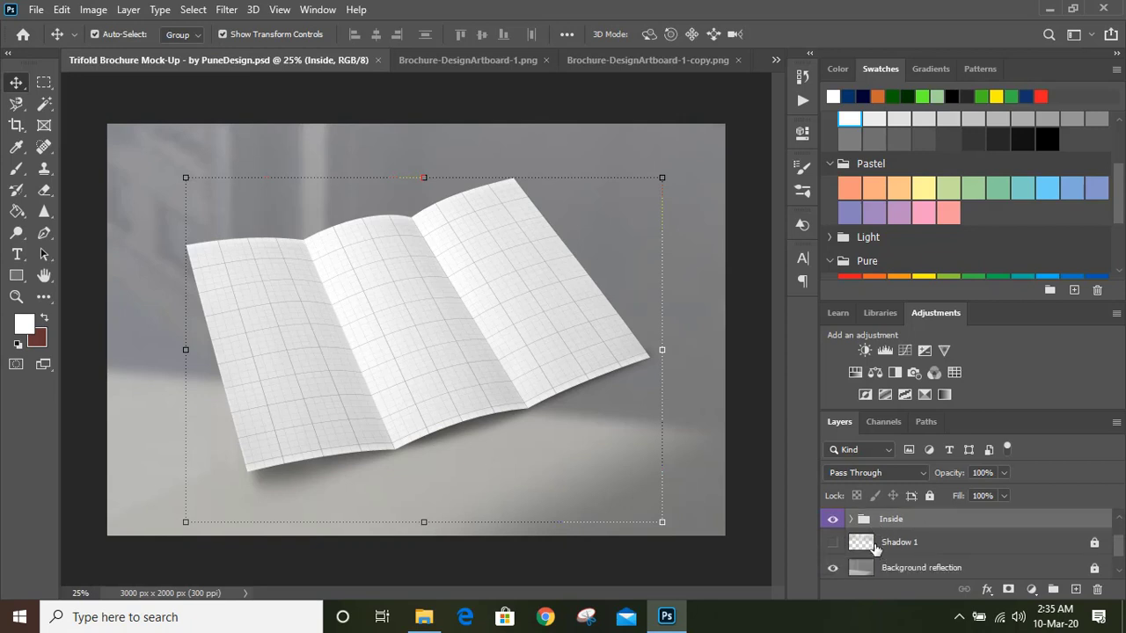
pyautogui.scroll(-1, 935, 558)
pyautogui.scroll(2, 906, 556)
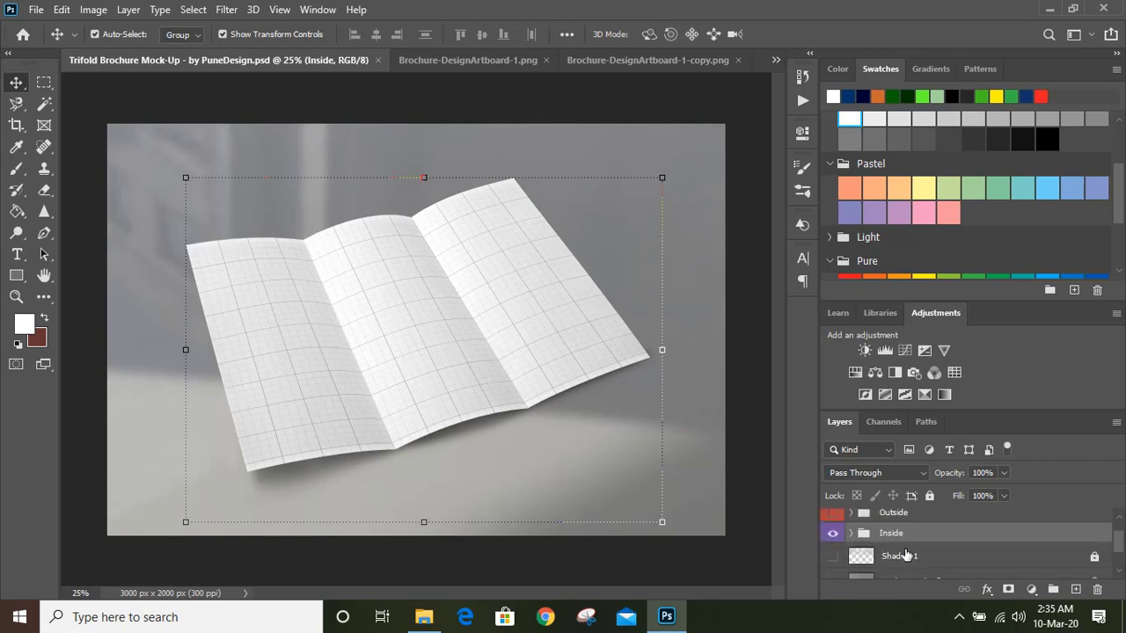
pyautogui.click(849, 535)
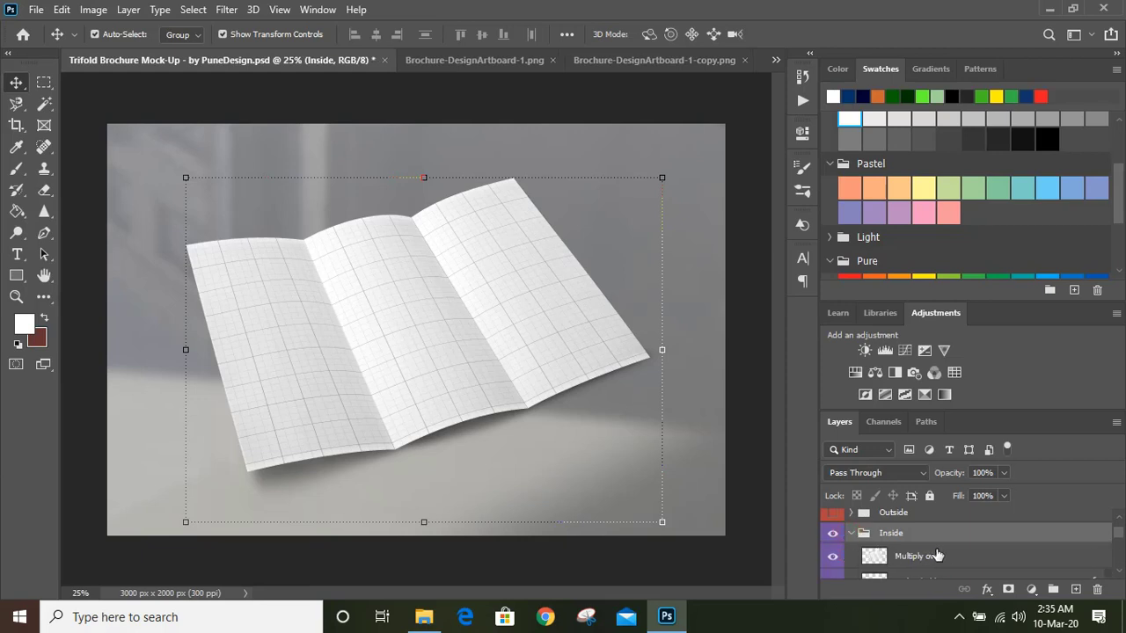
pyautogui.scroll(-2, 934, 554)
pyautogui.scroll(-2, 946, 554)
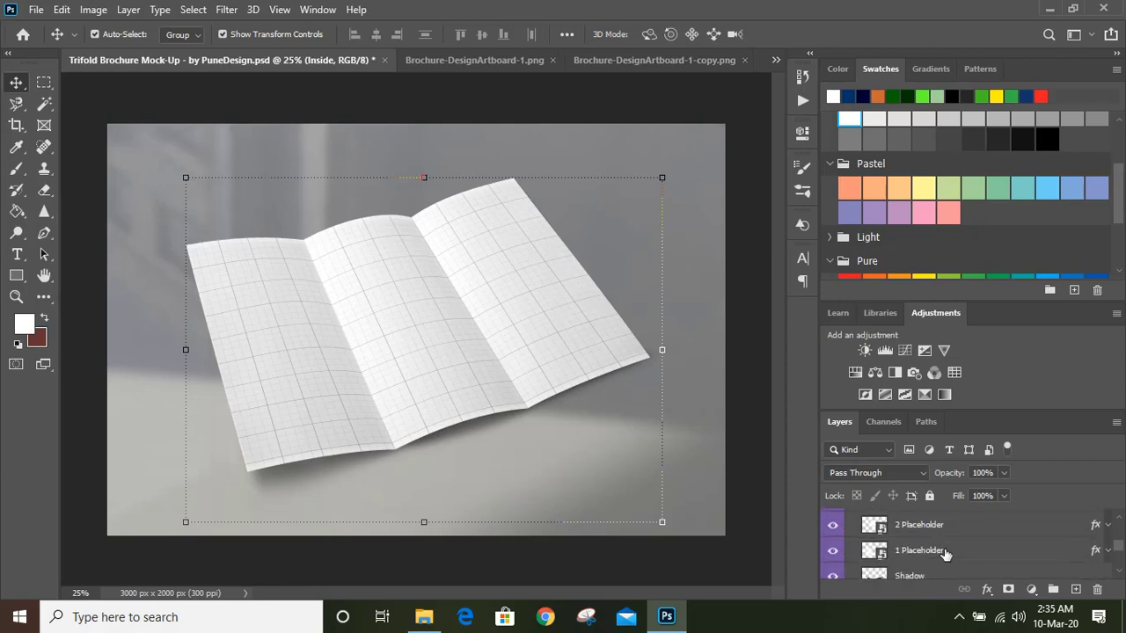
pyautogui.click(873, 551)
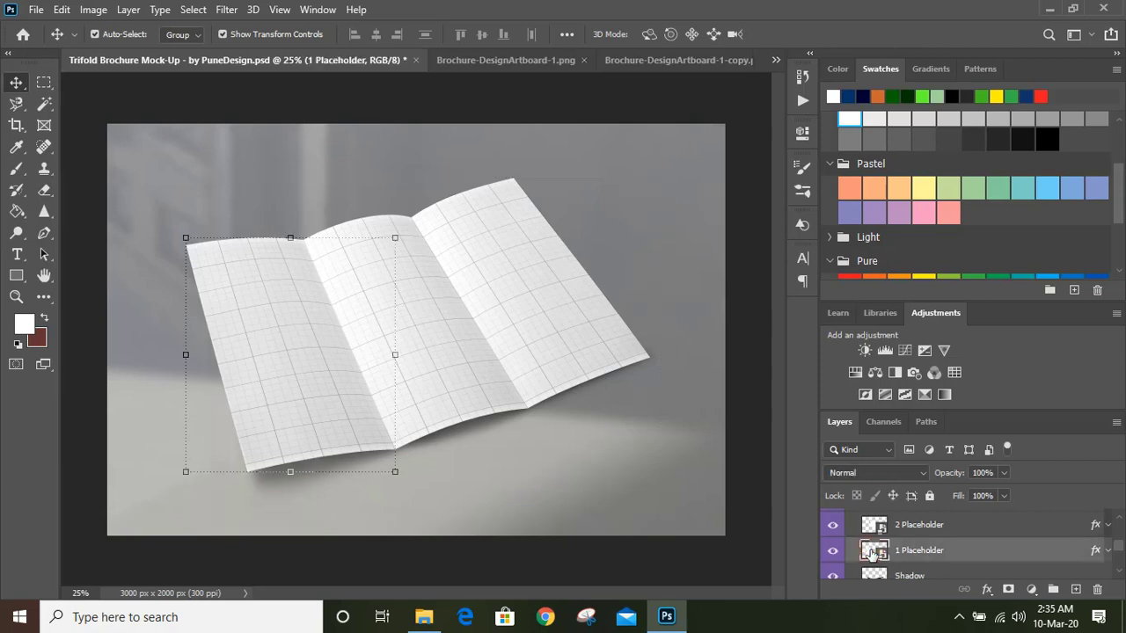
pyautogui.doubleClick(872, 551)
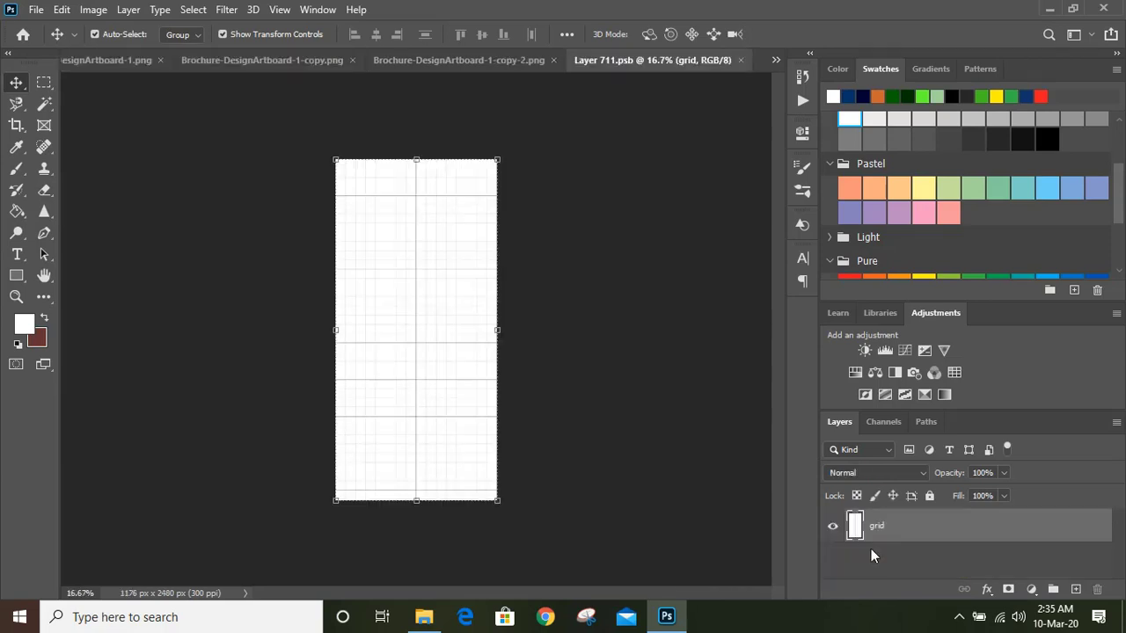
# Cover the 1 Placeholder page with the Brochure-DesignArtboard-1-copy image, hide its grid layer, and save it back into the mock-up.
pyautogui.click(261, 62)
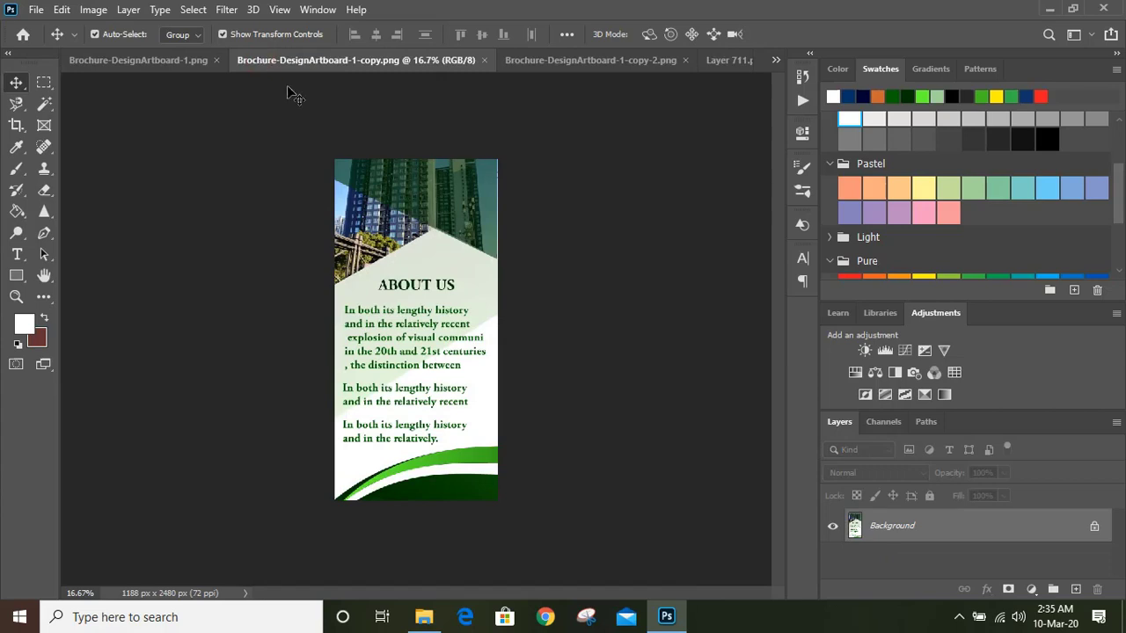
pyautogui.moveTo(402, 256); pyautogui.dragTo(428, 326)
pyautogui.moveTo(437, 255); pyautogui.dragTo(429, 263)
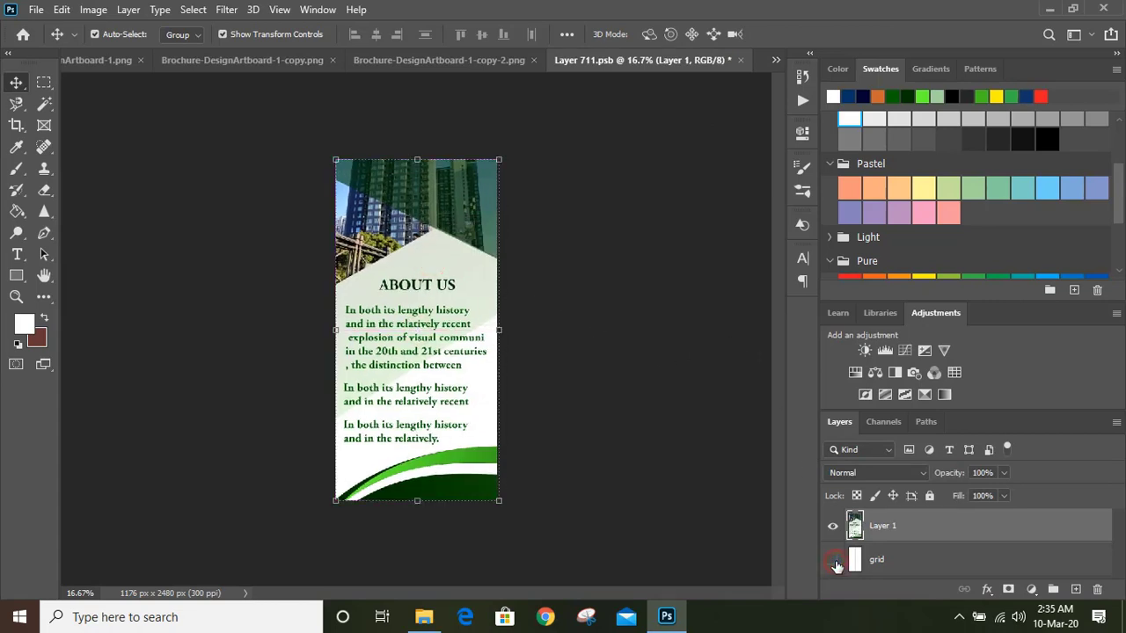
pyautogui.click(742, 60)
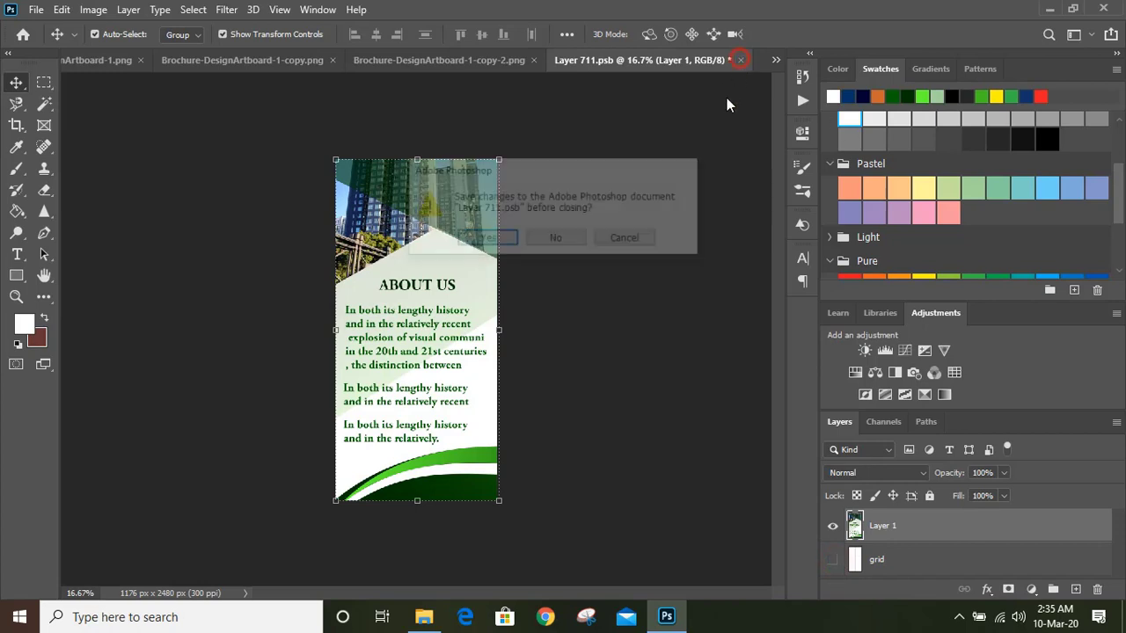
pyautogui.click(484, 237)
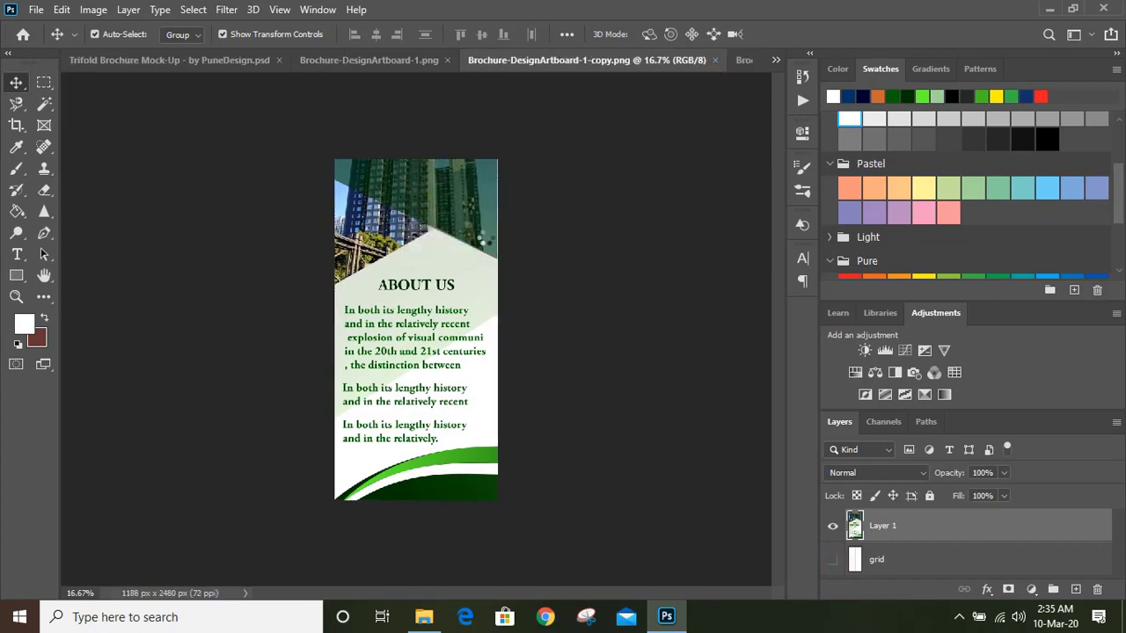
pyautogui.click(162, 63)
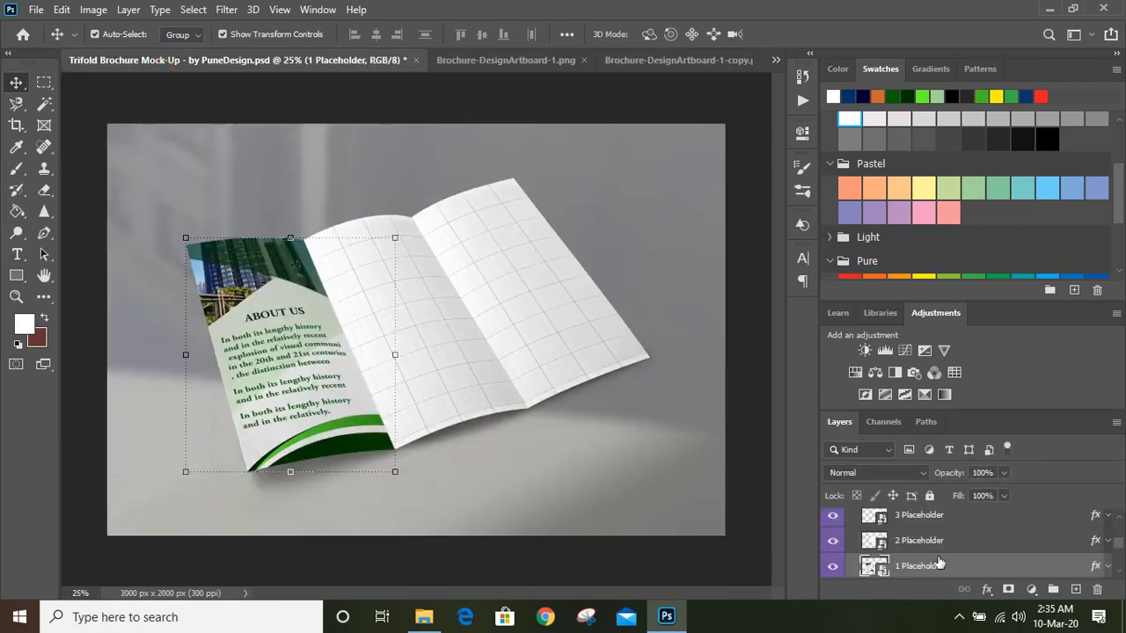
# Fill the 2 Placeholder smart object with the Brochure-DesignArtboard-1 image, hiding its grid layer and saving it back into the mock-up.
pyautogui.doubleClick(872, 541)
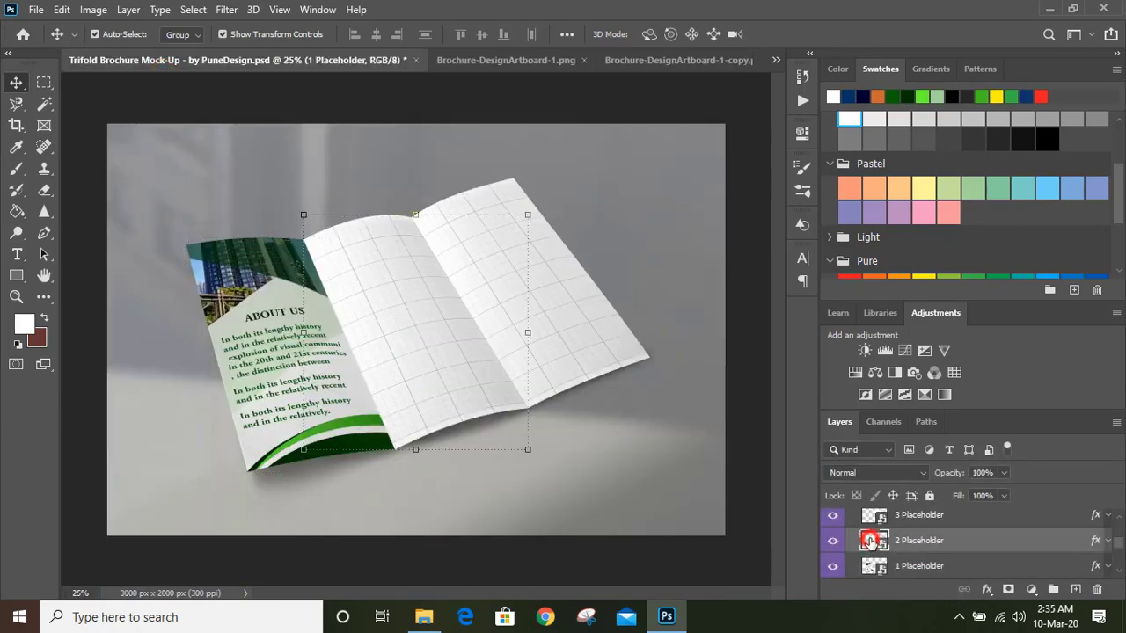
pyautogui.click(443, 60)
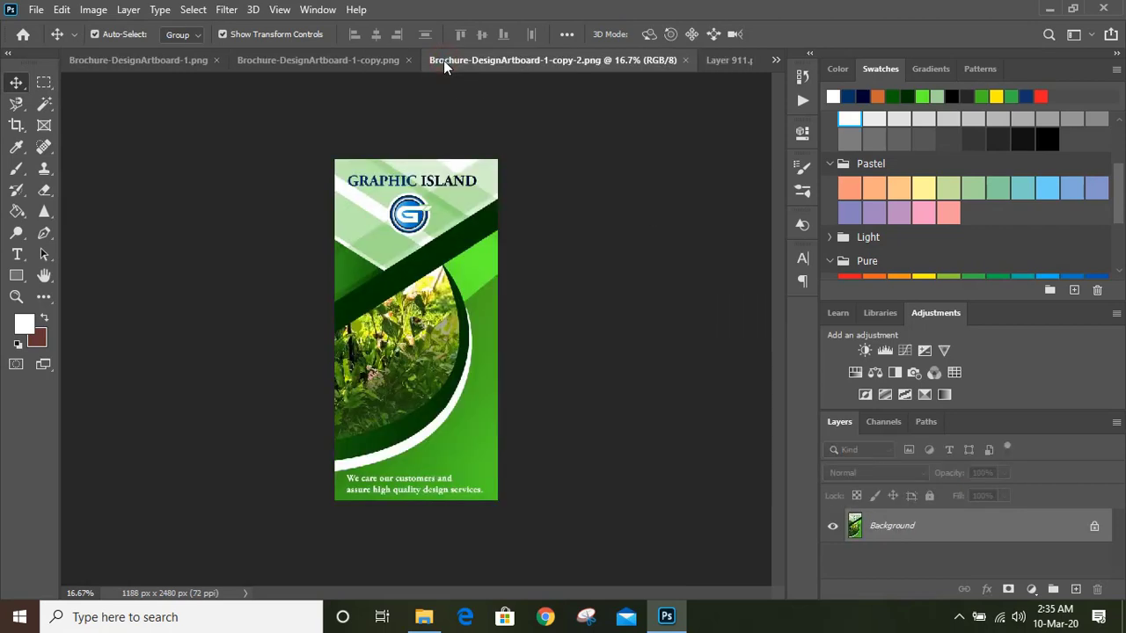
pyautogui.click(323, 62)
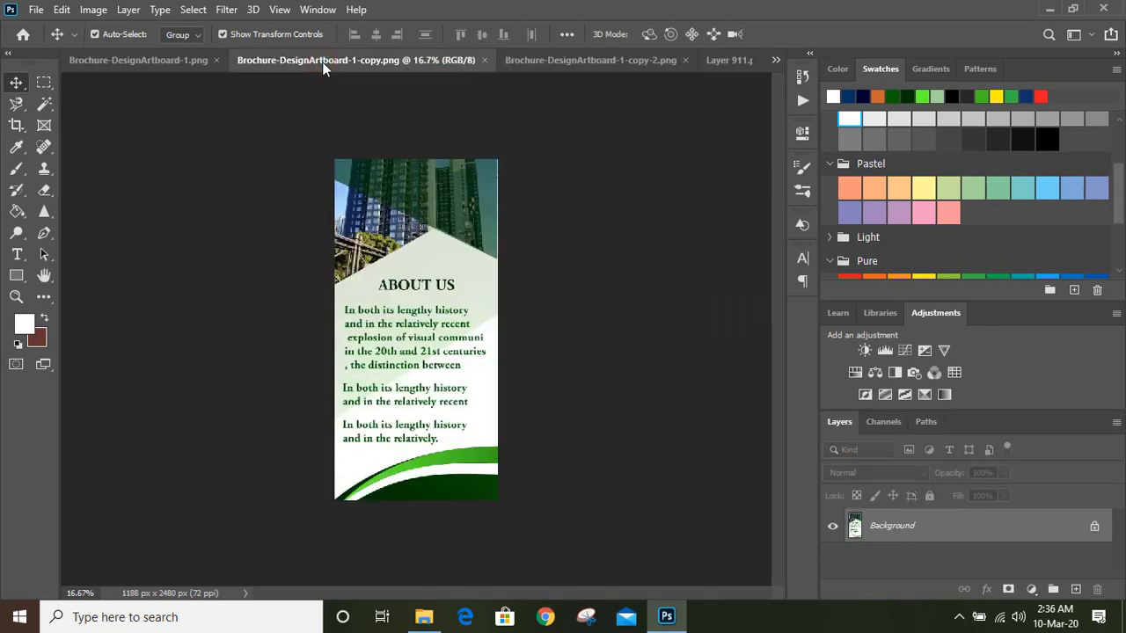
pyautogui.click(169, 61)
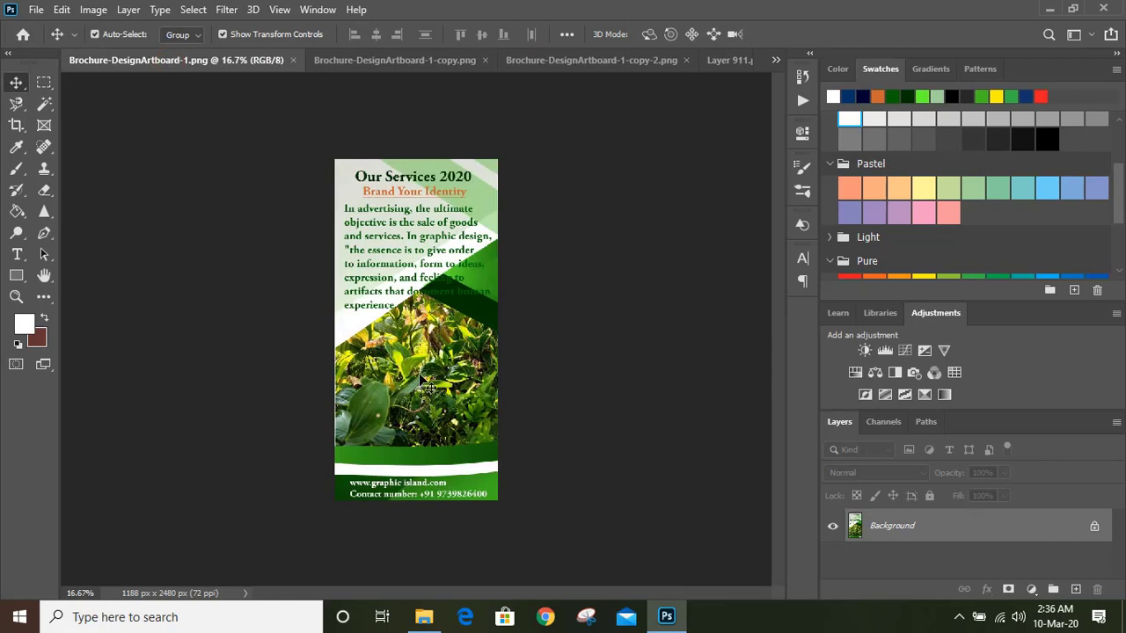
pyautogui.moveTo(421, 376)
pyautogui.mouseDown()
pyautogui.moveTo(594, 286)
pyautogui.moveTo(733, 56)
pyautogui.moveTo(414, 346)
pyautogui.moveTo(441, 332)
pyautogui.mouseUp()
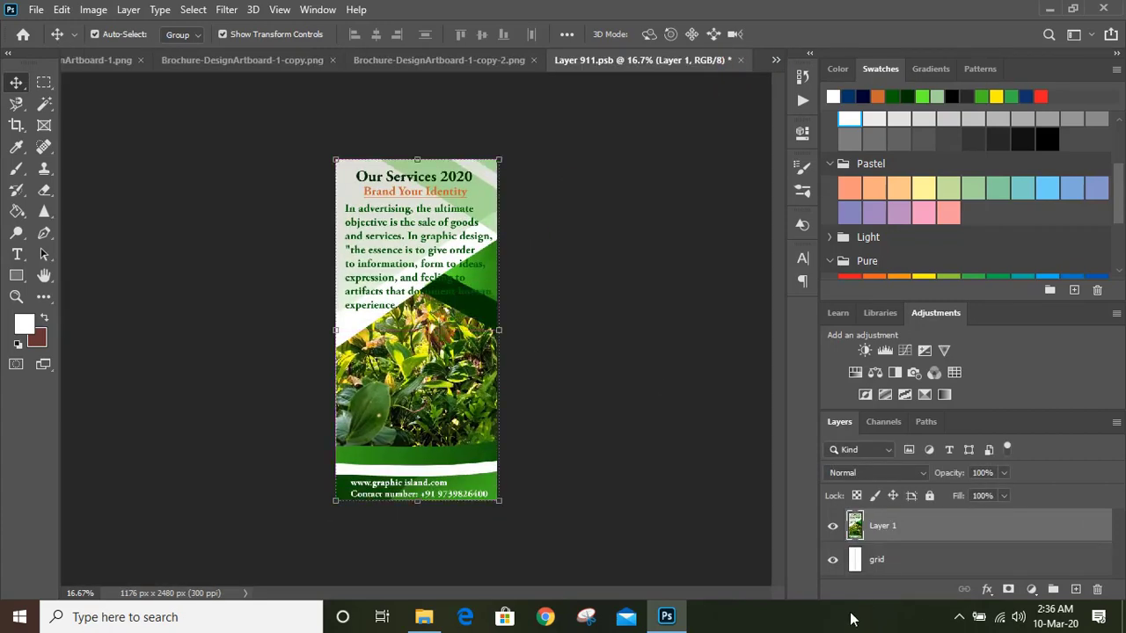
pyautogui.click(743, 60)
pyautogui.click(487, 239)
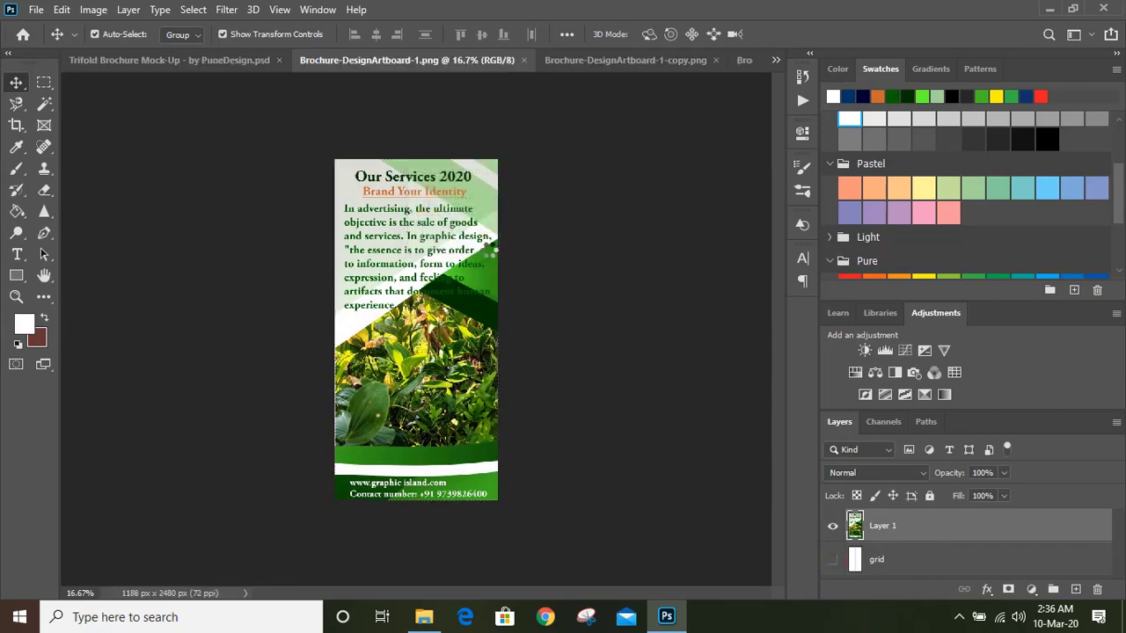
pyautogui.click(176, 60)
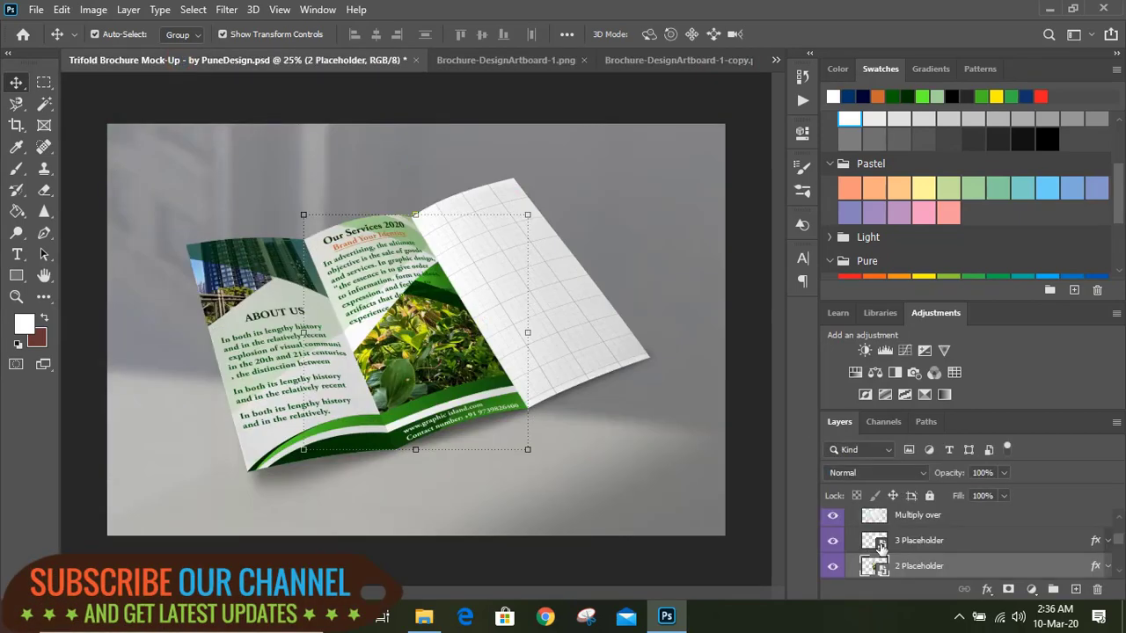
# Fill the 3 Placeholder smart object with the Brochure-DesignArtboard-1-copy-2 image, hide its grid layer, and save it back into the mock-up.
pyautogui.click(869, 543)
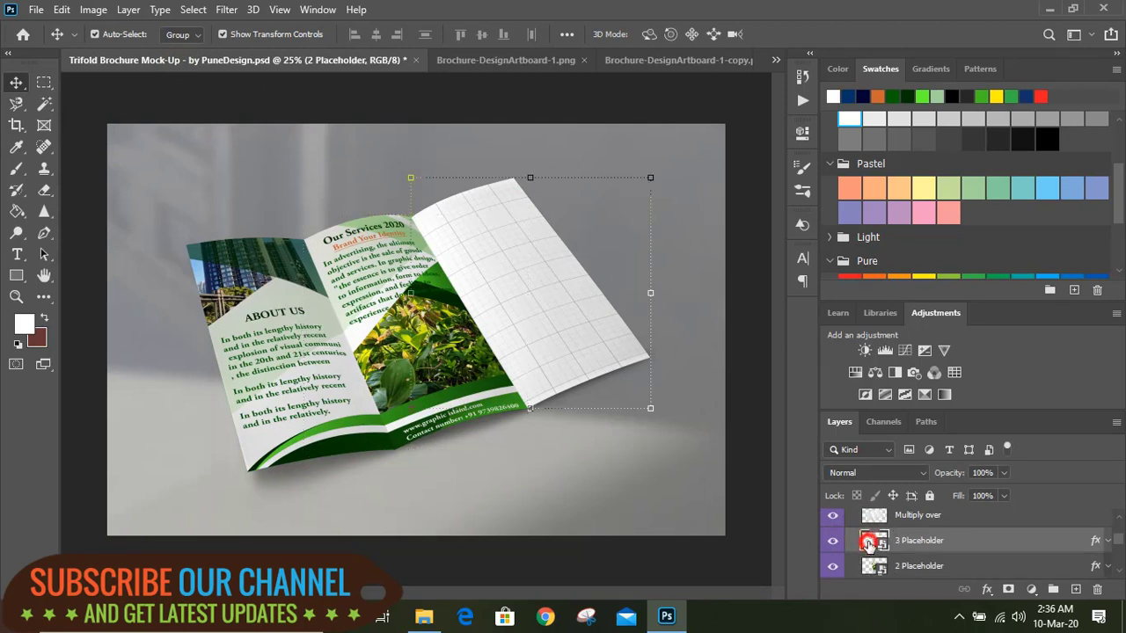
pyautogui.doubleClick(869, 542)
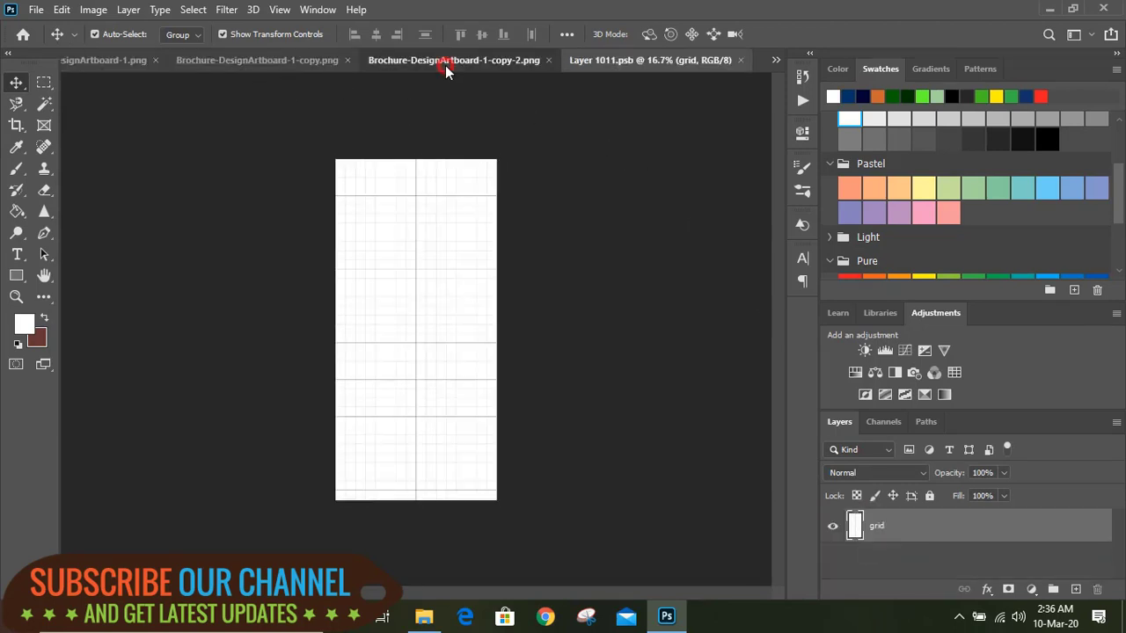
pyautogui.click(446, 66)
pyautogui.moveTo(405, 310); pyautogui.dragTo(456, 329)
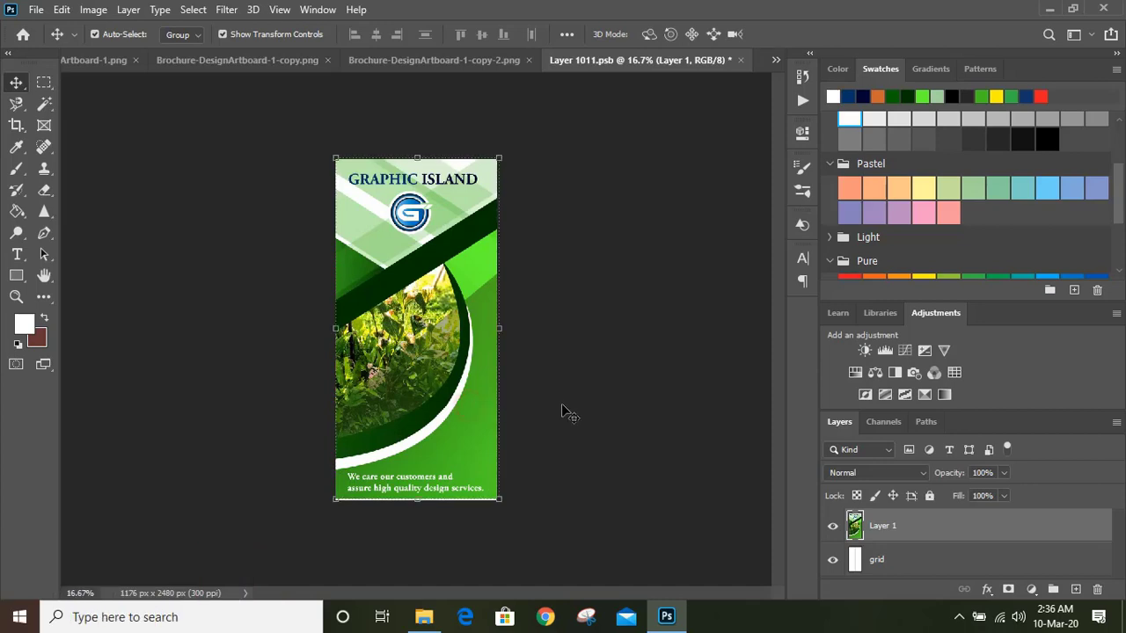
pyautogui.click(833, 560)
pyautogui.click(739, 60)
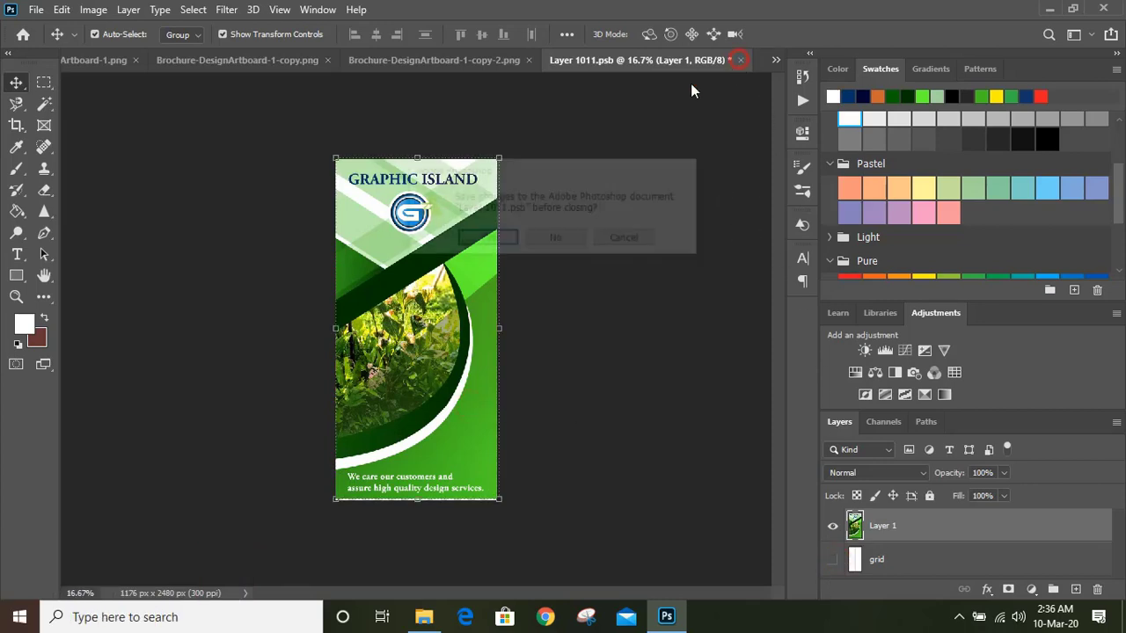
pyautogui.click(486, 239)
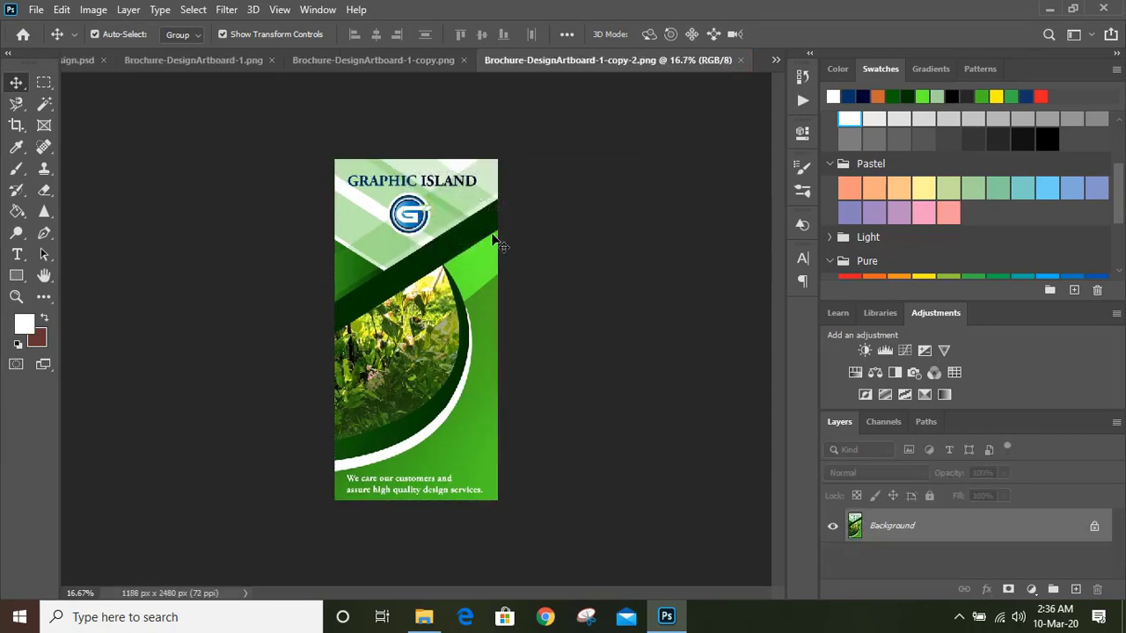
pyautogui.click(183, 61)
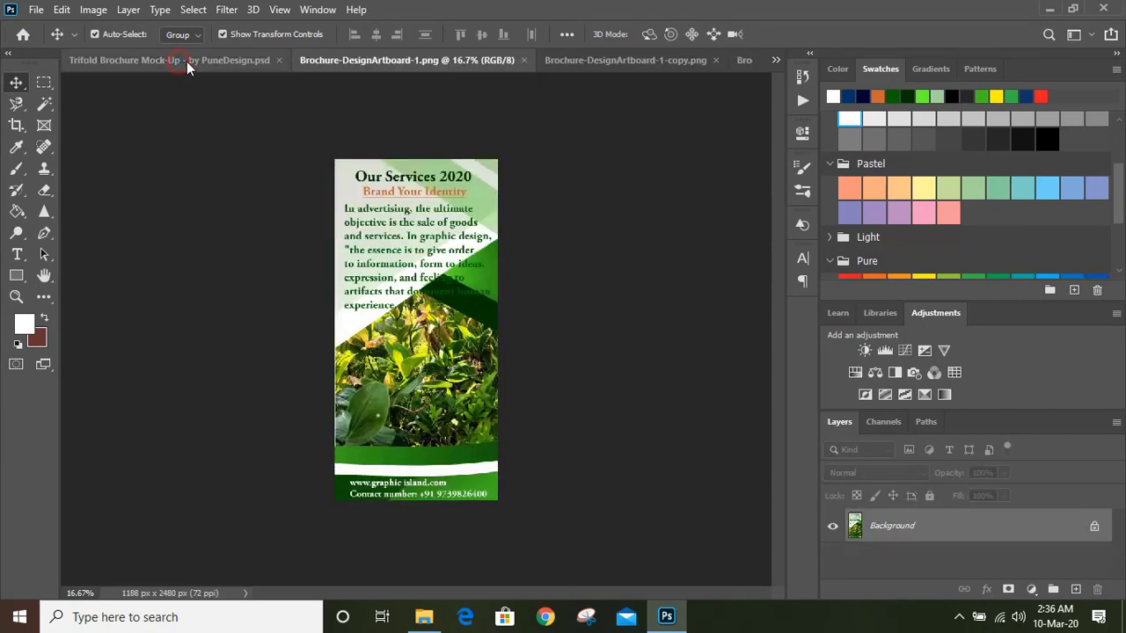
pyautogui.click(179, 60)
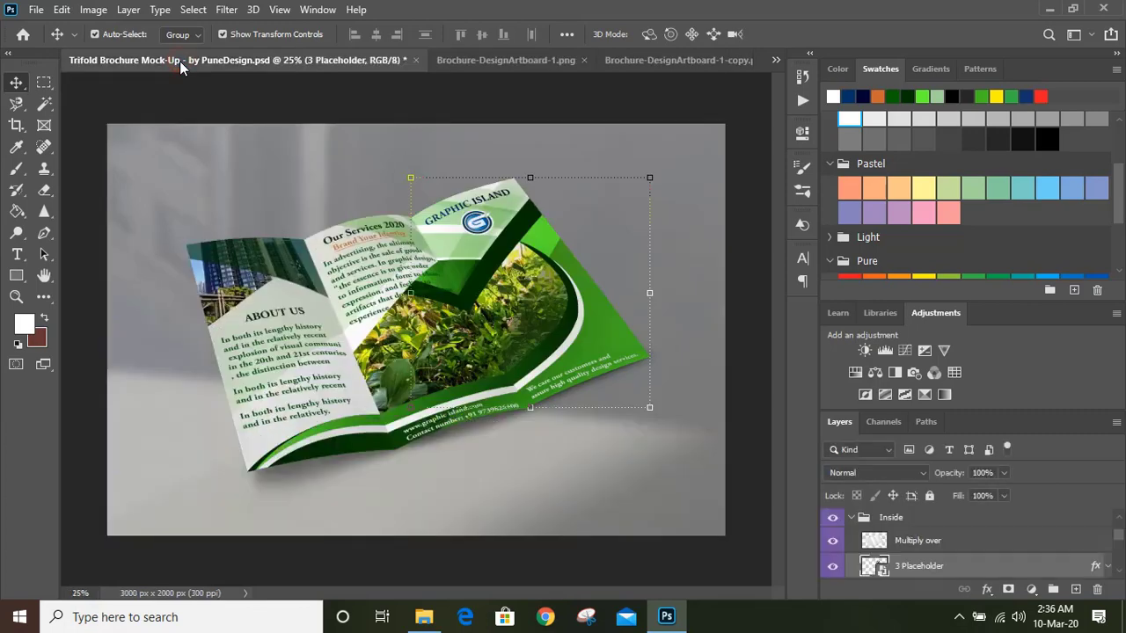
pyautogui.click(666, 458)
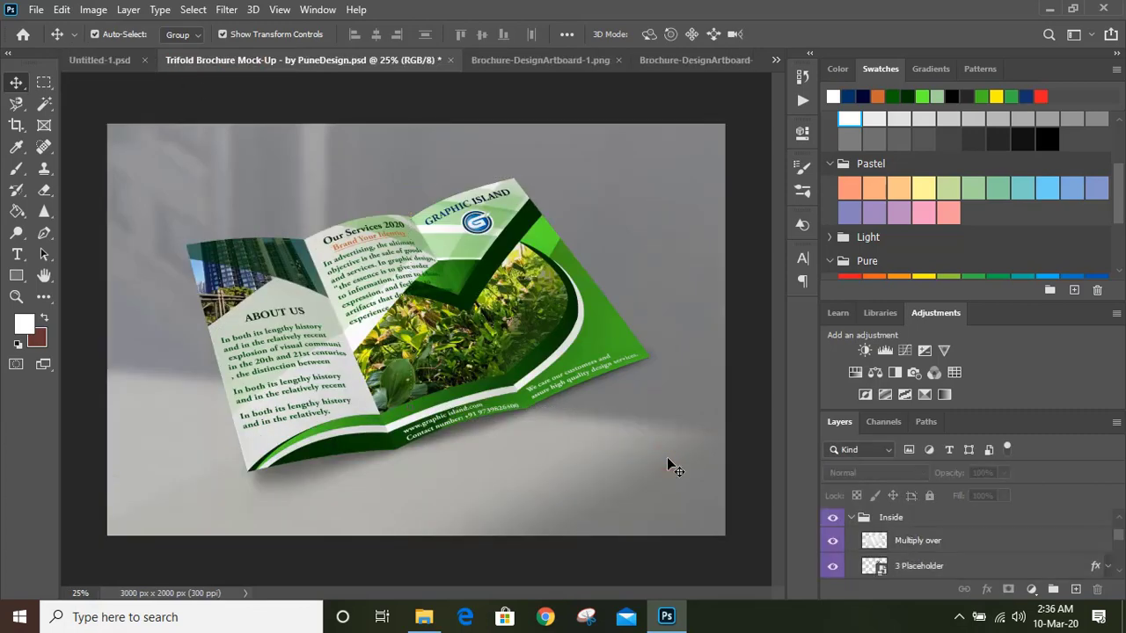
pyautogui.hotkey('ctrl', '+')
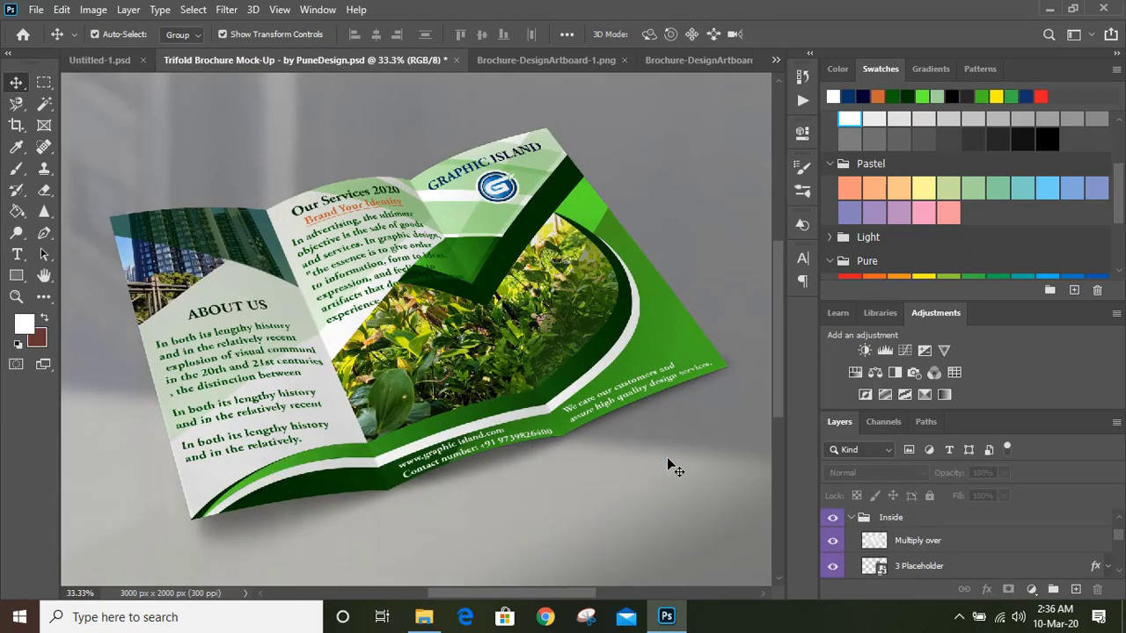